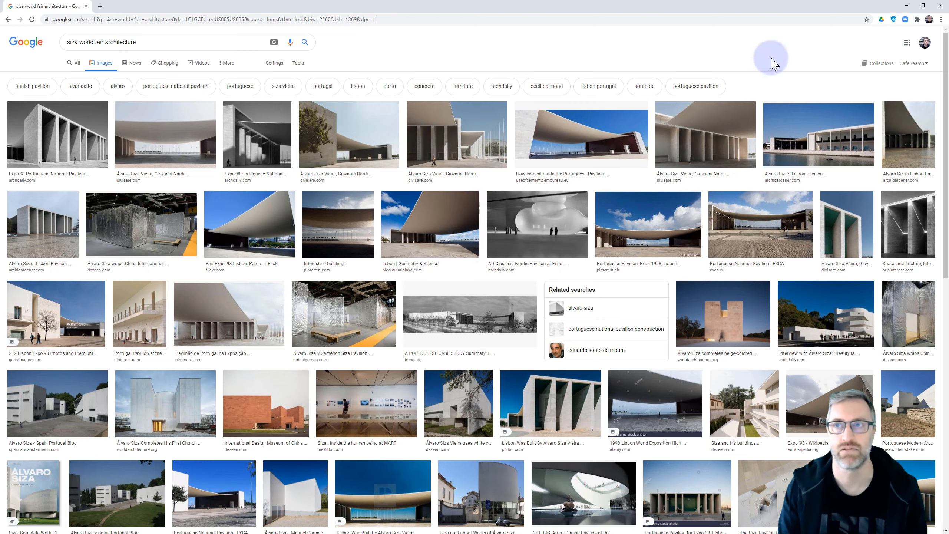
Switch from the browser to Grasshopper and place a Surface parameter on the empty canvas beside the purple group.
click(906, 5)
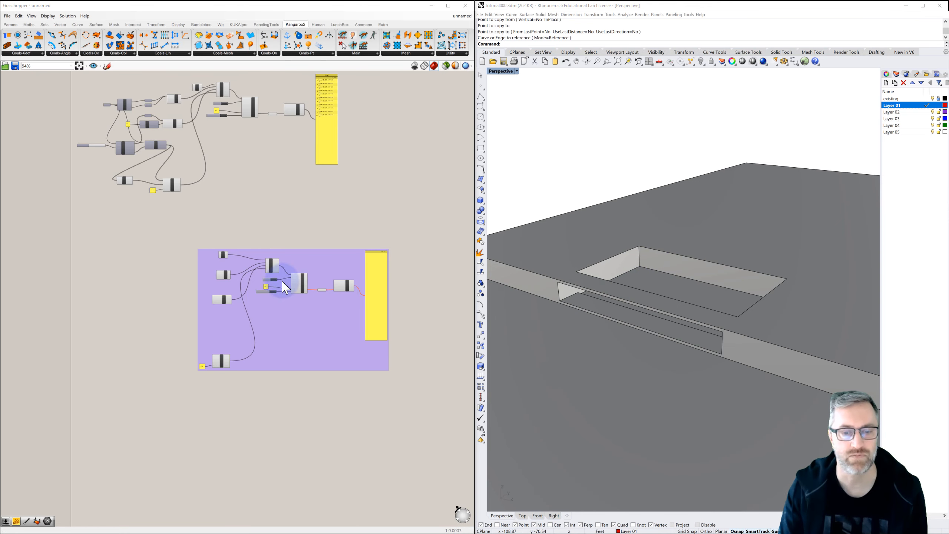
click(115, 275)
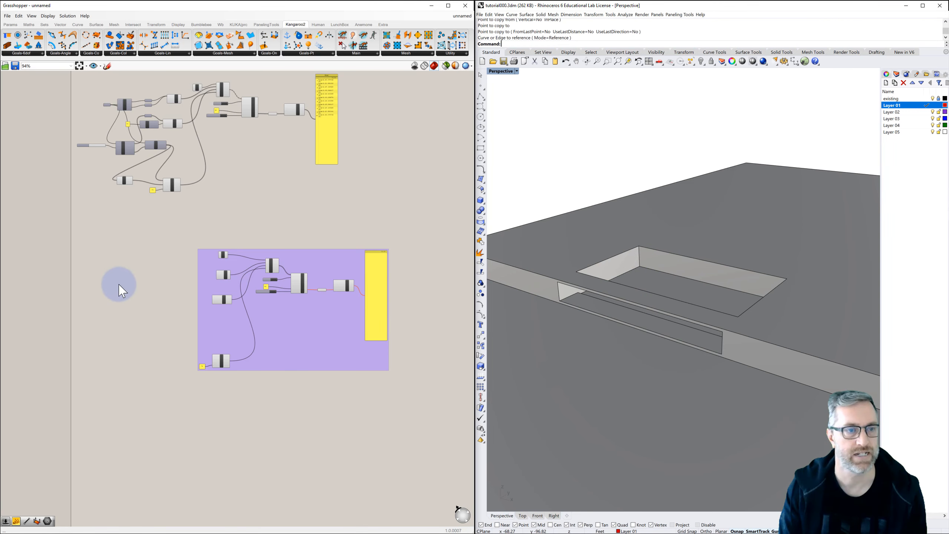
double_click(95, 268)
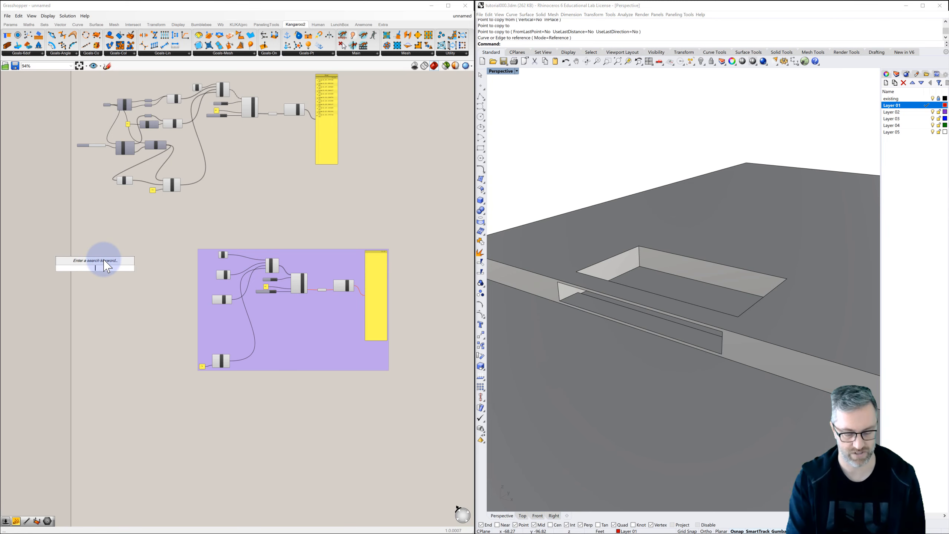
text(surf)
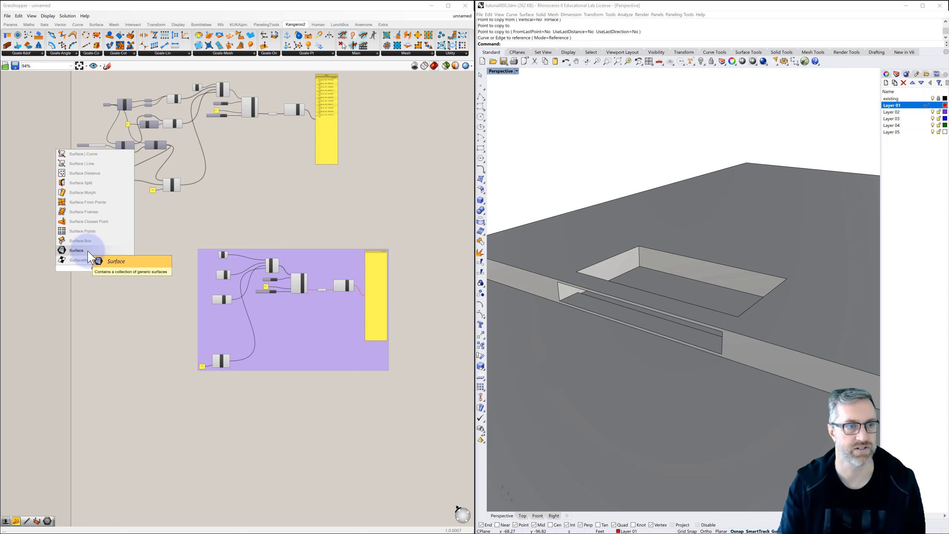
click(87, 250)
scroll(96, 267, up, 5)
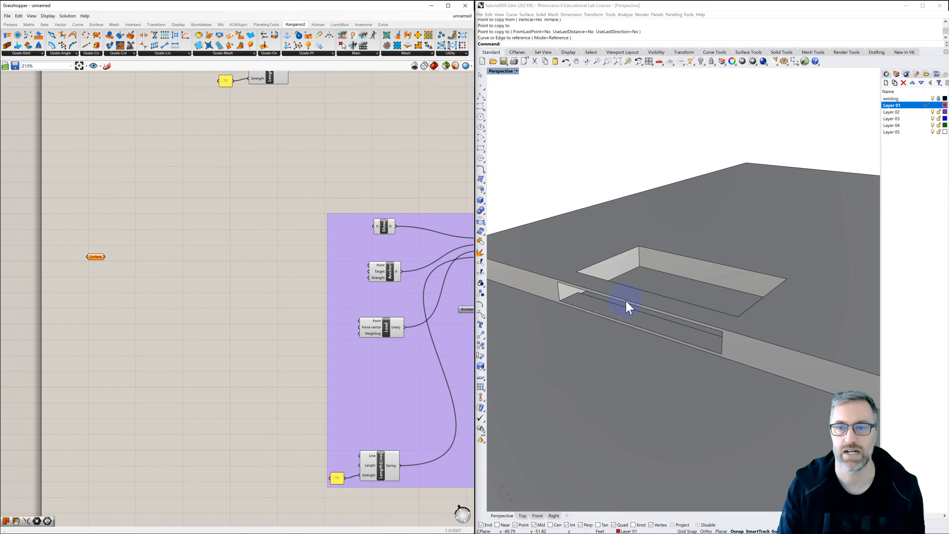
In Rhino, draw a corner-to-corner plane across the floor of the rectangular recess, snapping to its opposite floor corners.
right_drag(626, 300, 625, 300)
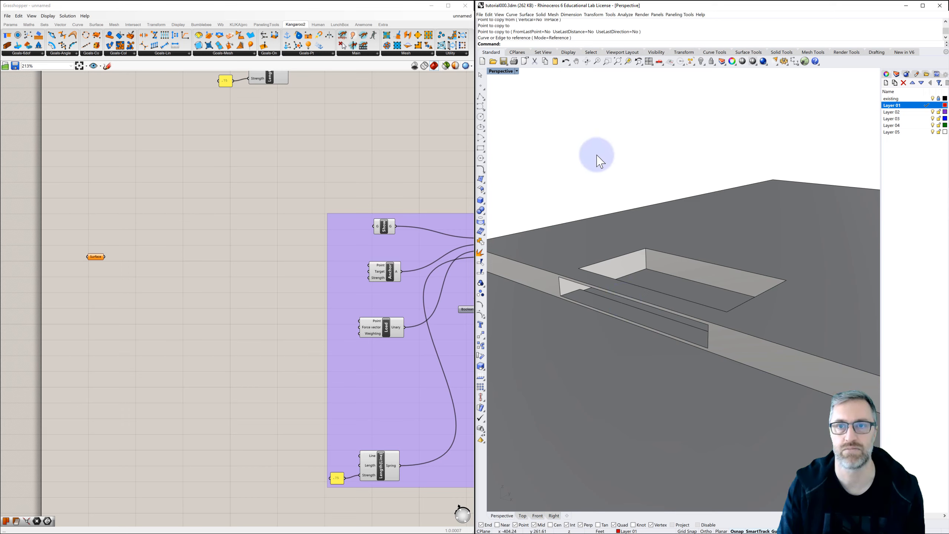
click(590, 140)
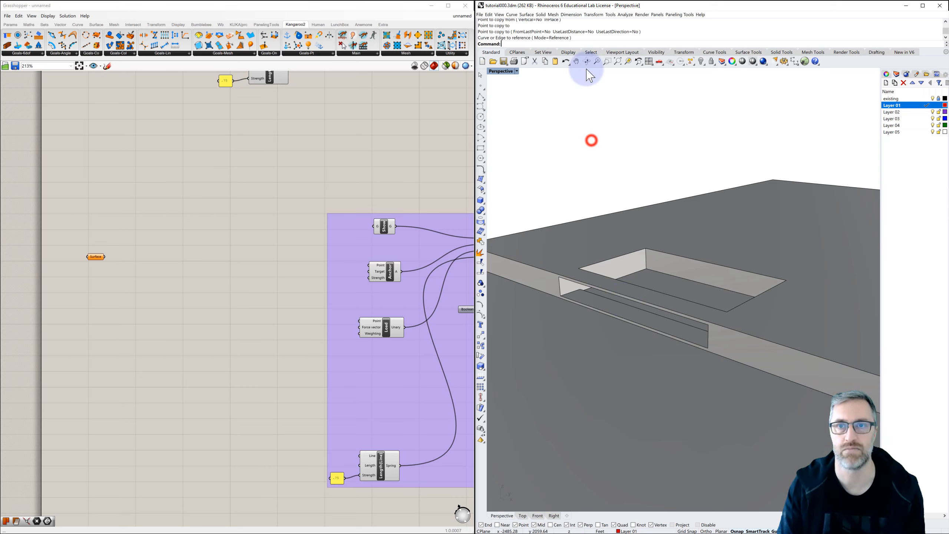
click(527, 14)
click(533, 21)
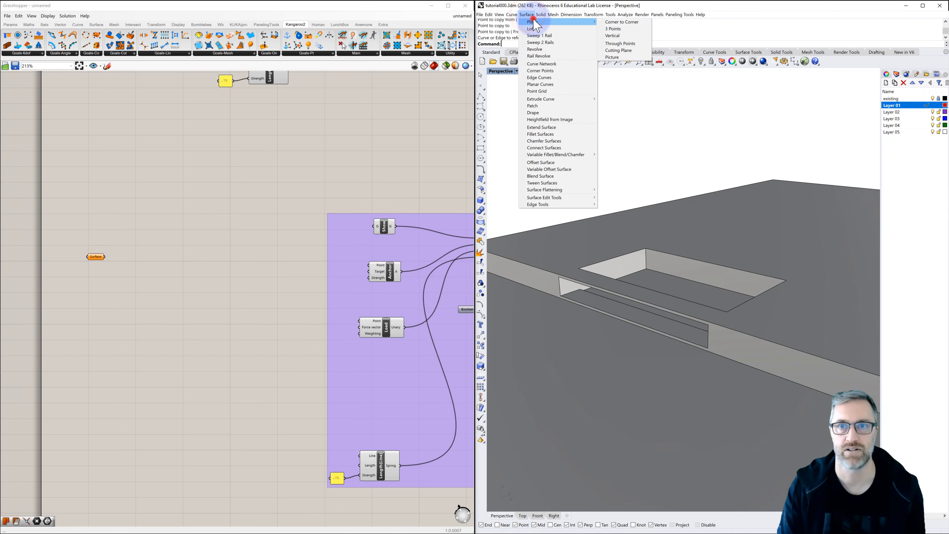
click(635, 22)
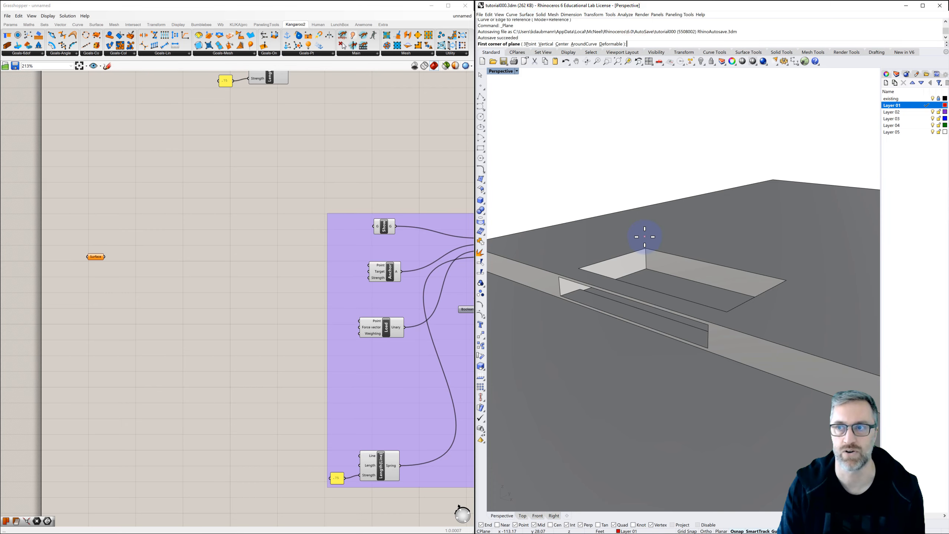
right_drag(645, 242, 646, 246)
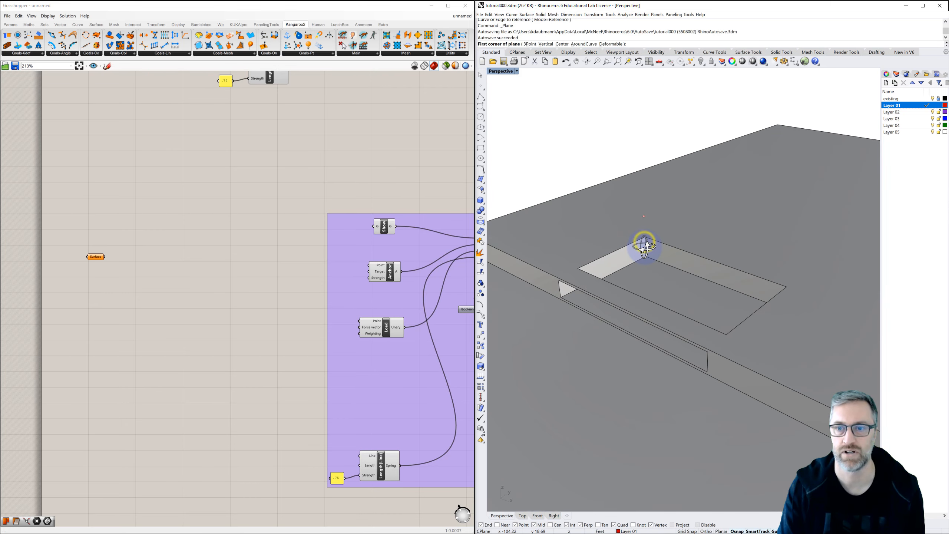
click(647, 256)
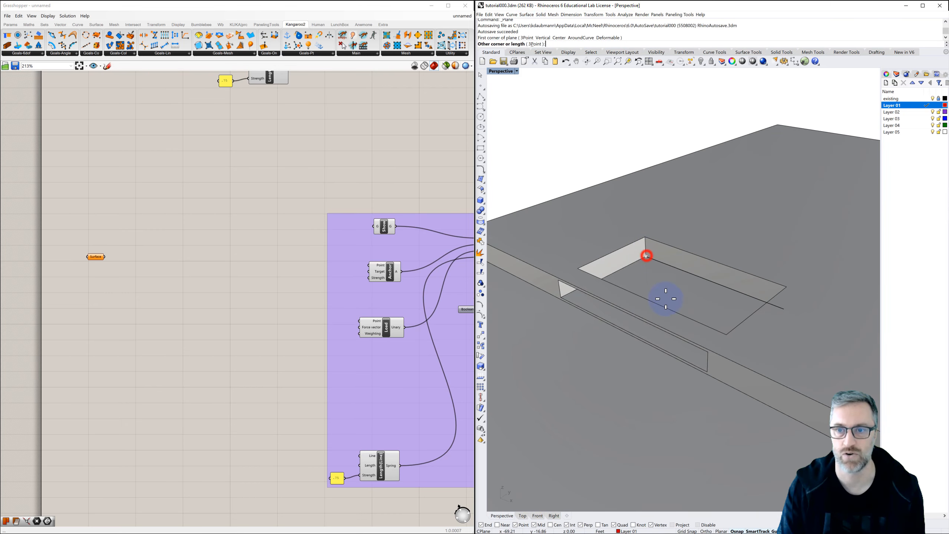
click(707, 374)
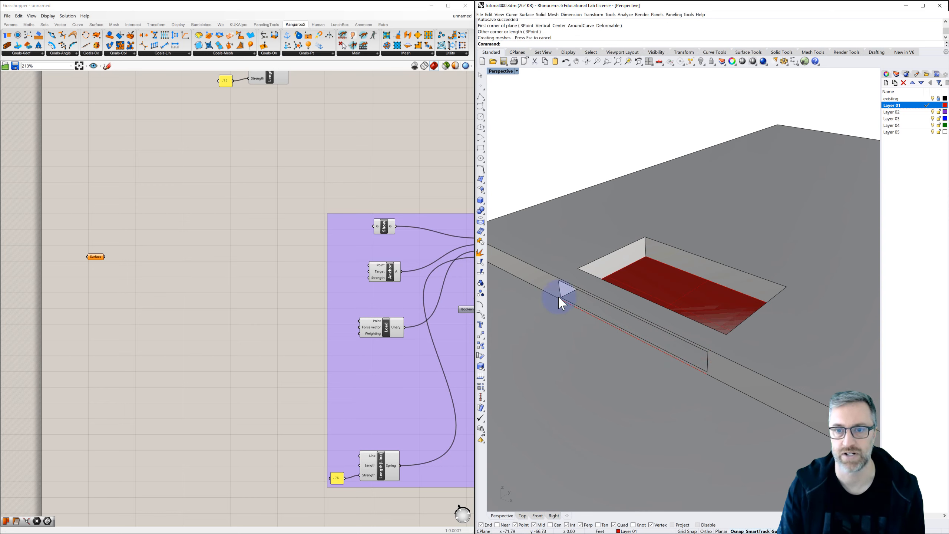
Raise the red plane vertically off the recess floor to an elevation of about 12.7 feet.
click(679, 296)
right_drag(685, 298, 671, 294)
mouse_move(662, 286)
mouse_down()
mouse_move(662, 254)
mouse_move(656, 278)
mouse_move(665, 277)
mouse_up()
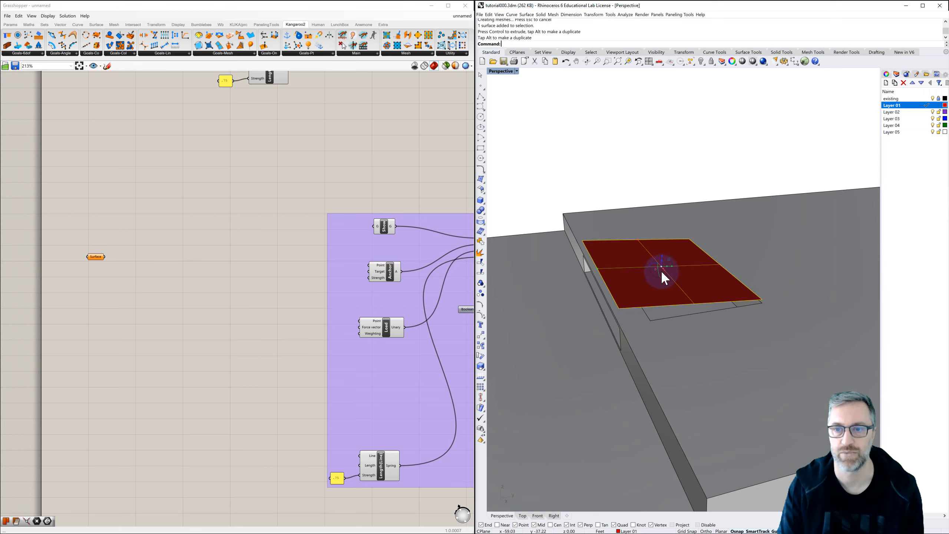
right_drag(674, 283, 672, 279)
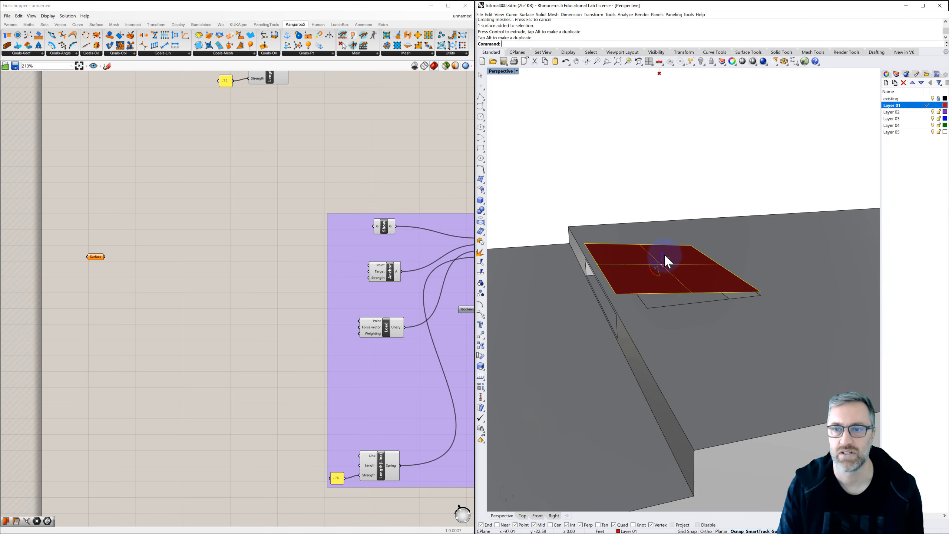
drag(665, 256, 664, 250)
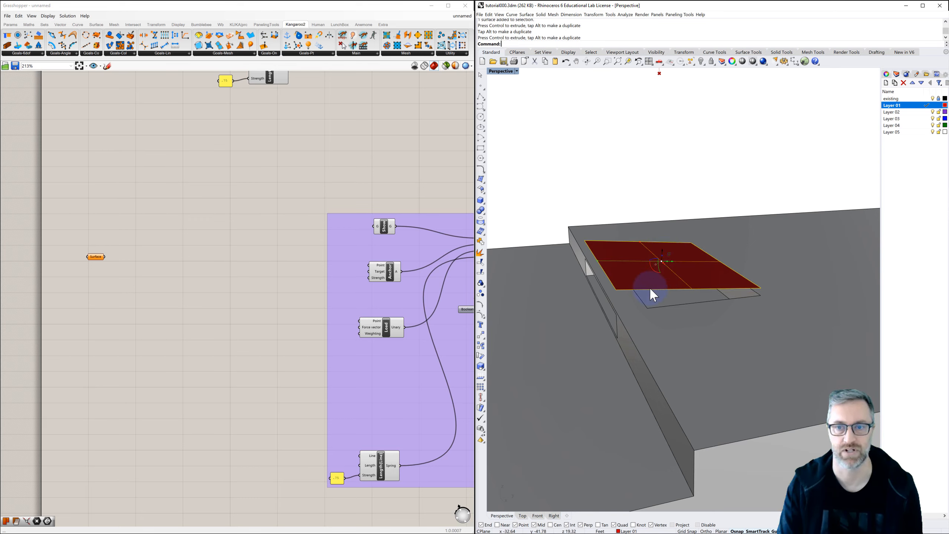
Shorten the plane along its long direction with Scale1D, using the midpoint of its far edge as base and that edge's corner as reference.
right_drag(650, 287, 676, 296)
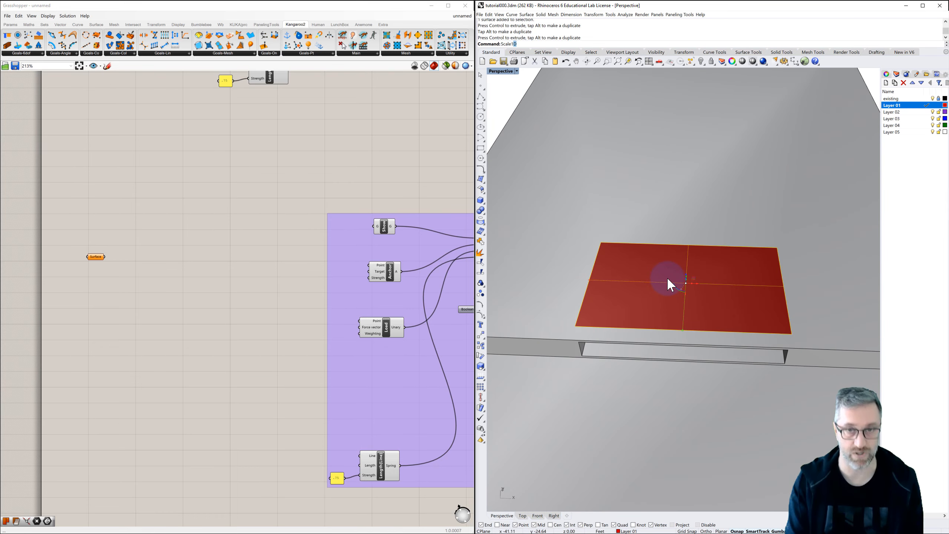
click(516, 49)
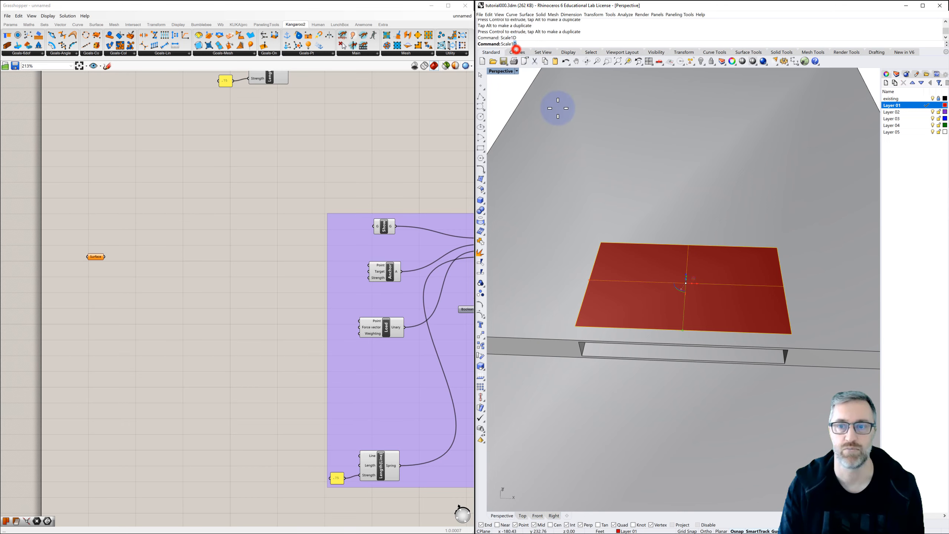
click(689, 246)
click(777, 247)
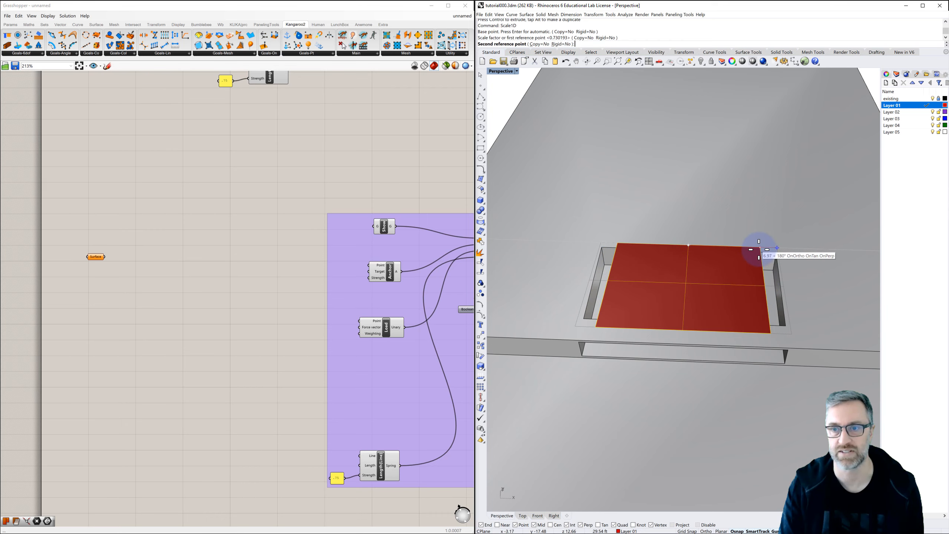
click(754, 251)
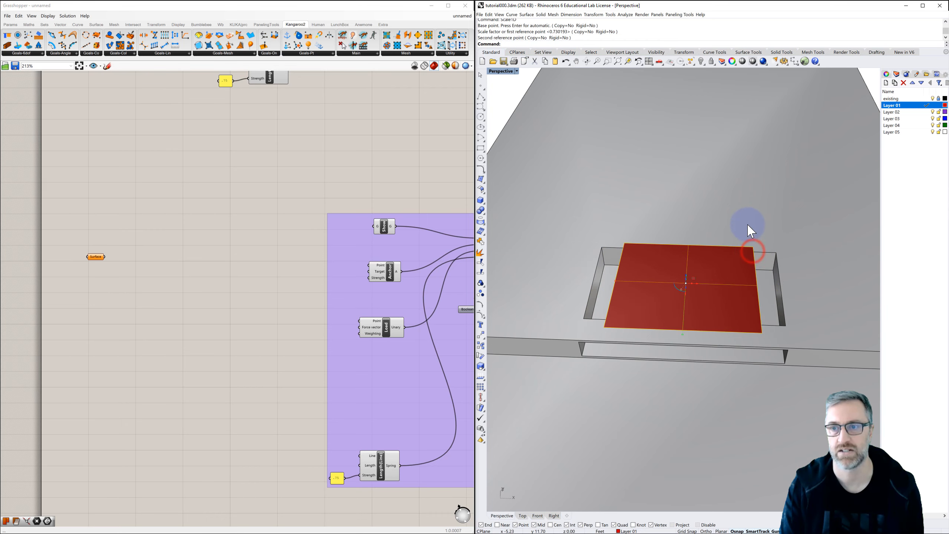
Reference the shortened red plane as the single surface of Grasshopper's Surface parameter.
right_drag(747, 224, 744, 245)
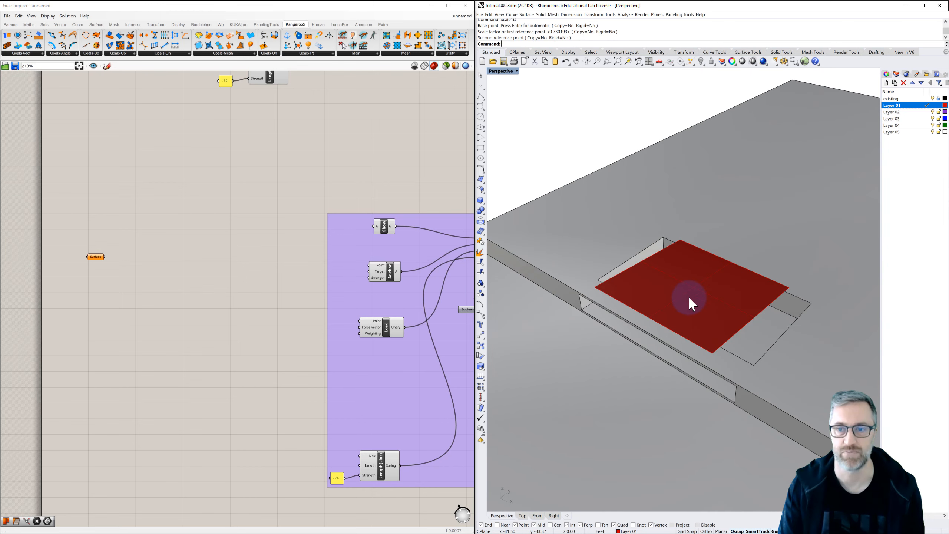
right_click(96, 257)
click(124, 341)
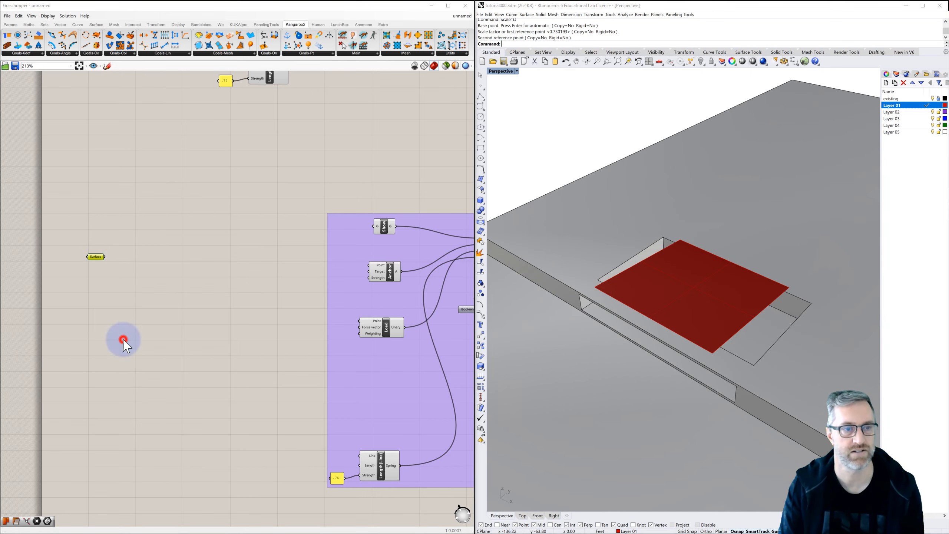
click(672, 298)
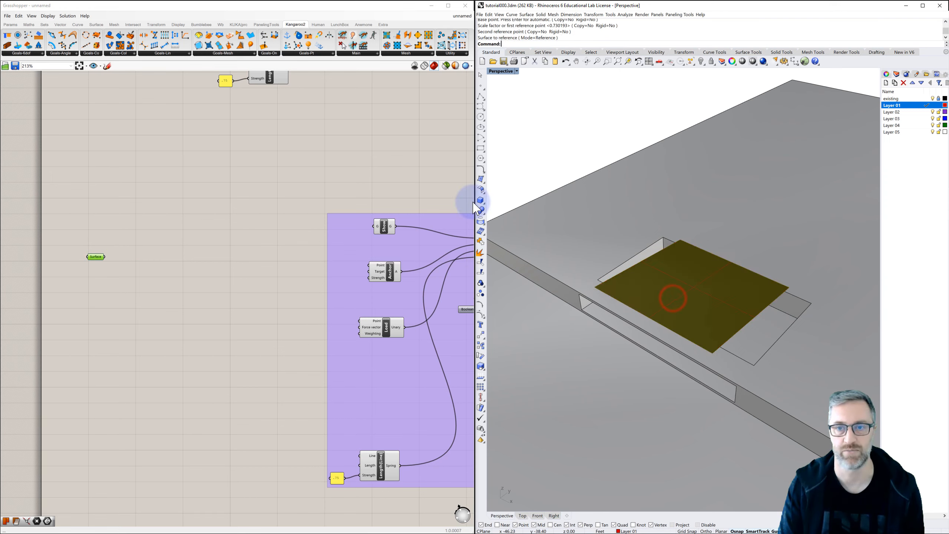
Hide the original plane in Rhino so only the Grasshopper preview of it is displayed.
click(568, 127)
click(663, 271)
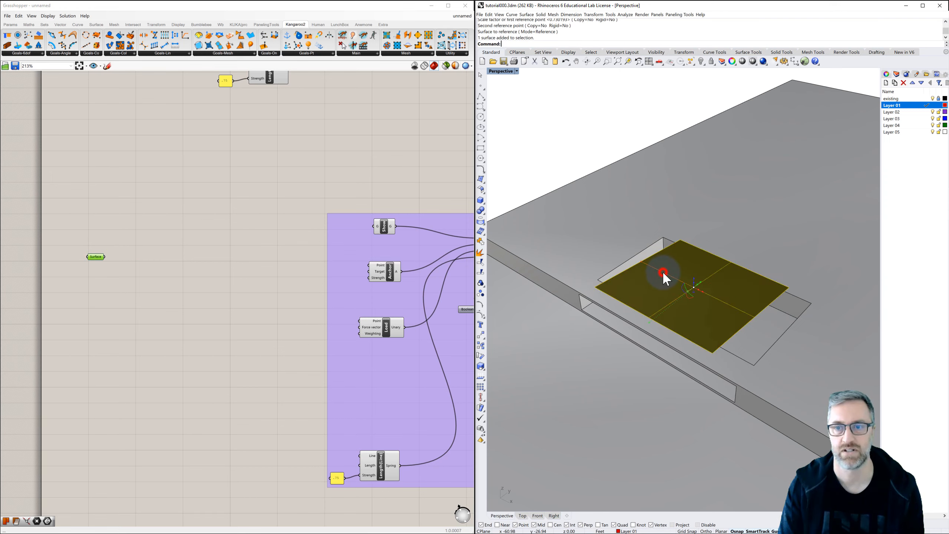
click(701, 60)
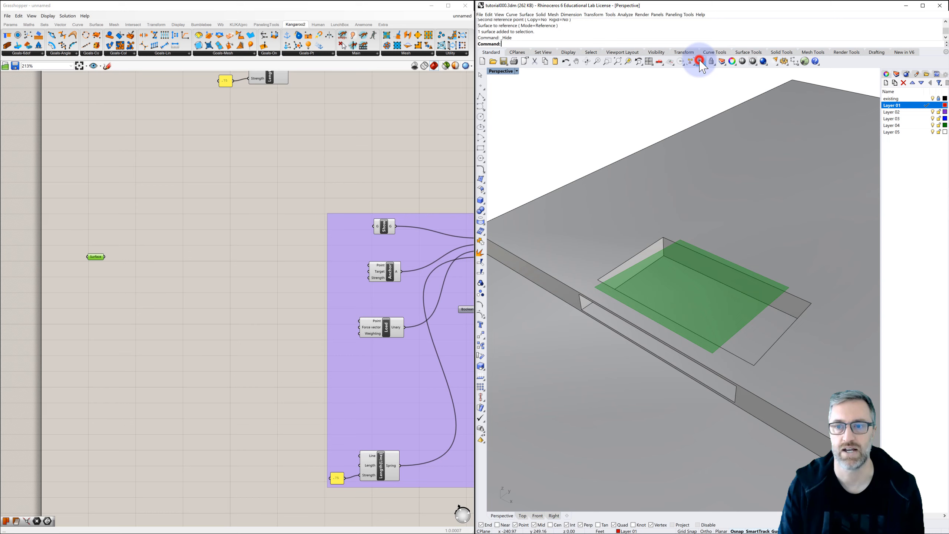
click(659, 98)
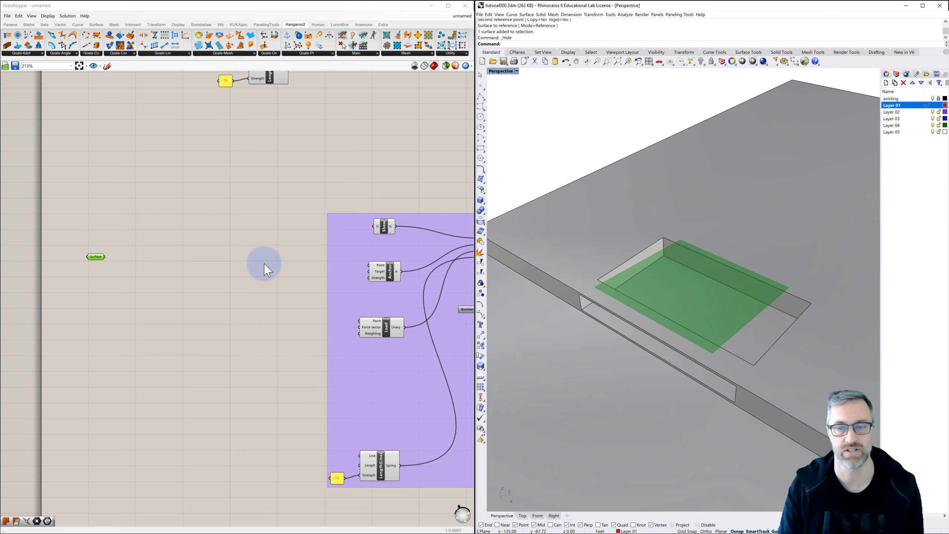
Add a Mesh Brep component beside the Surface parameter.
click(221, 259)
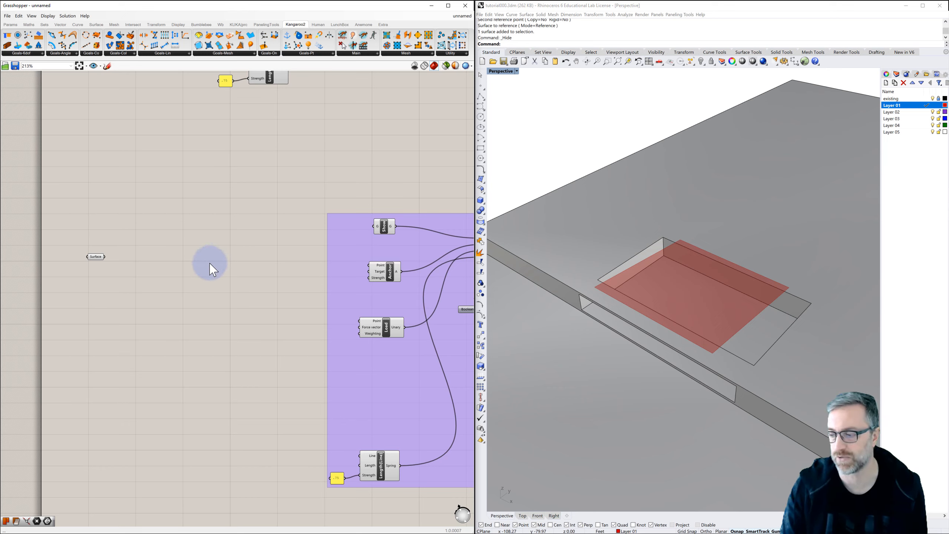
double_click(134, 258)
text(m)
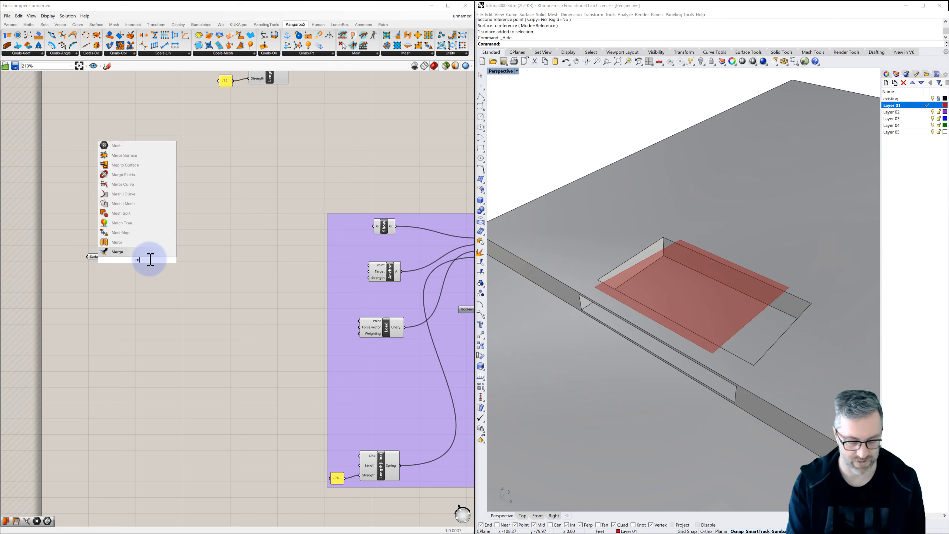
text(esh)
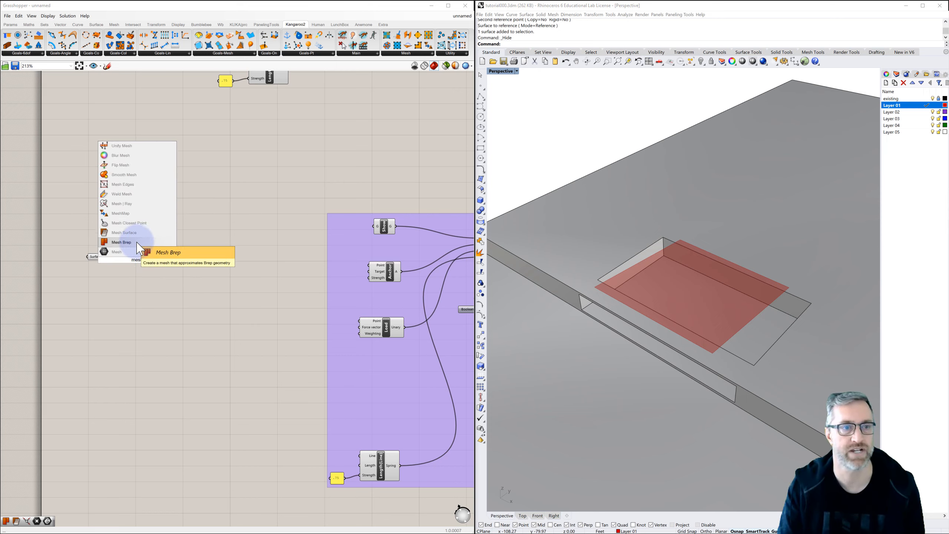
click(134, 241)
Add a Mesh Surface component to the canvas directly below the Mesh Brep component.
double_click(132, 295)
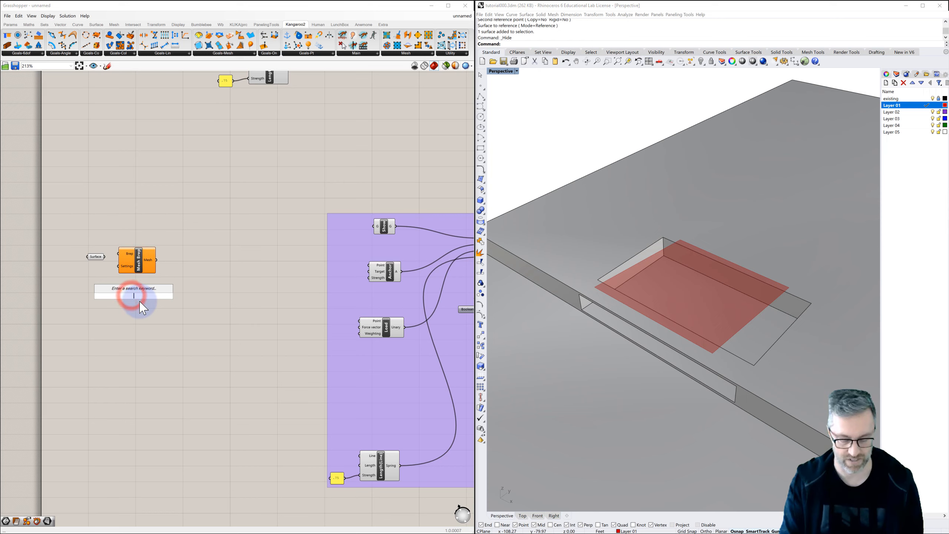
text(mesh)
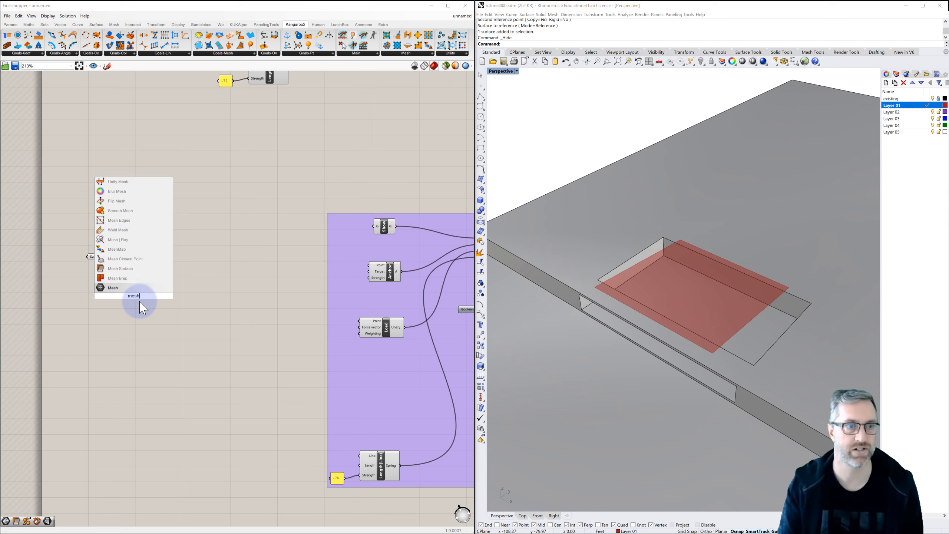
click(127, 268)
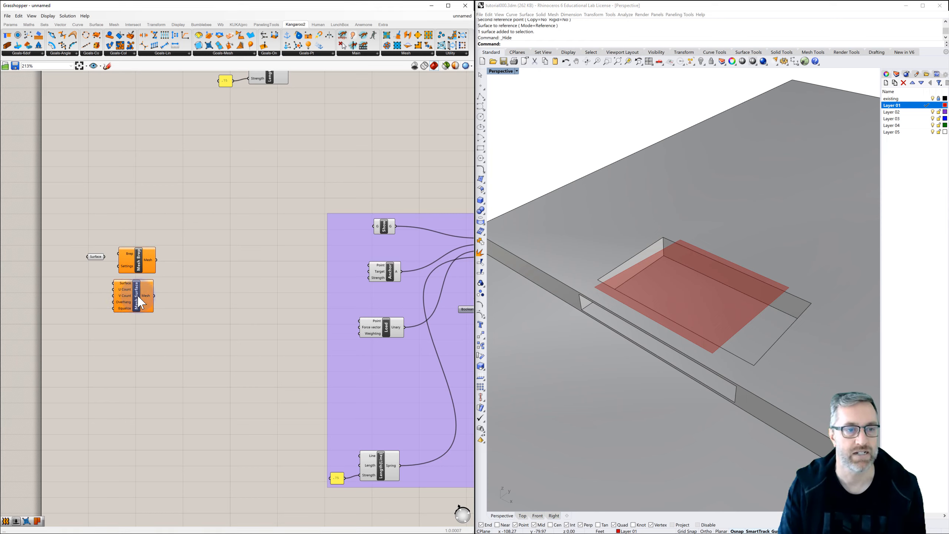
click(141, 303)
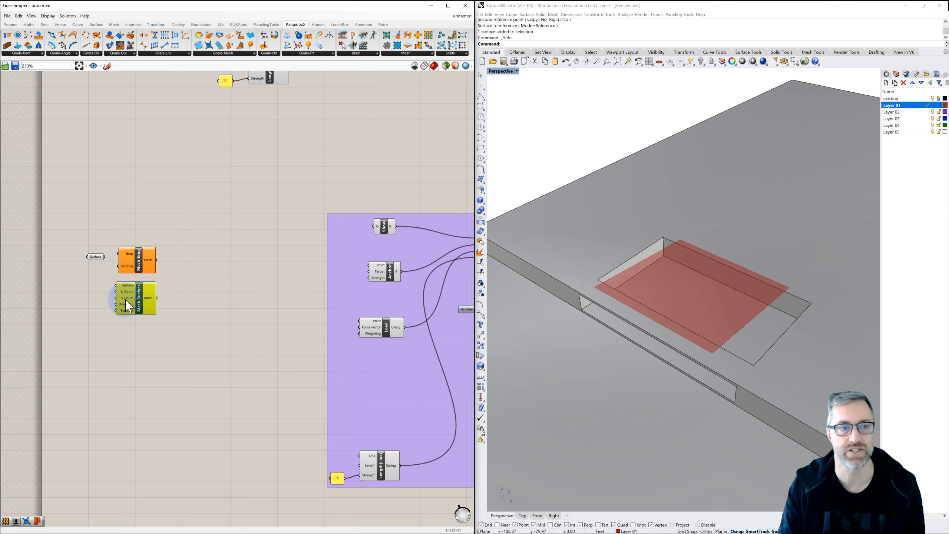
mouse_move(128, 303)
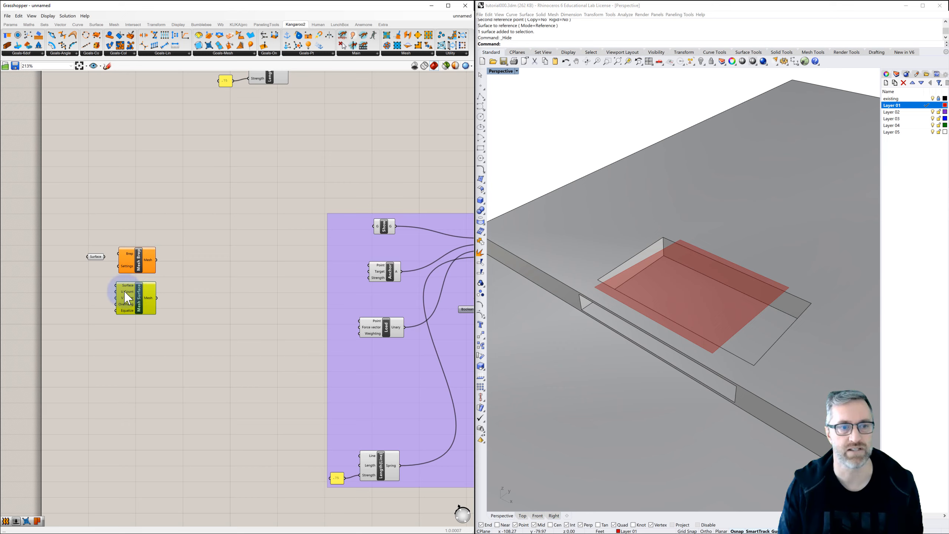
Delete the Mesh Brep component and connect the Surface parameter to the Surface input of Mesh Surface in its place.
drag(141, 273, 143, 264)
key(Delete)
drag(122, 301, 125, 257)
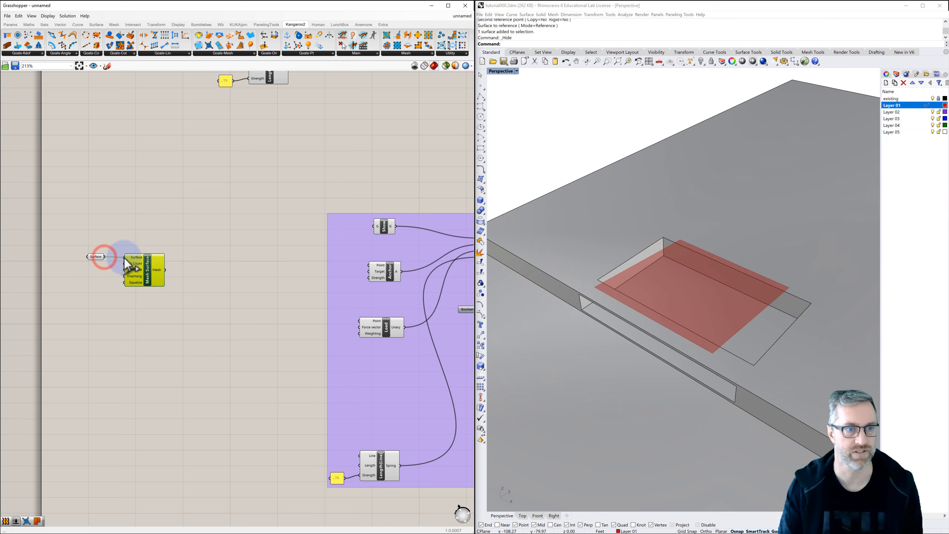
Add a number slider with value 40 and connect it to the U Count input of Mesh Surface.
double_click(90, 270)
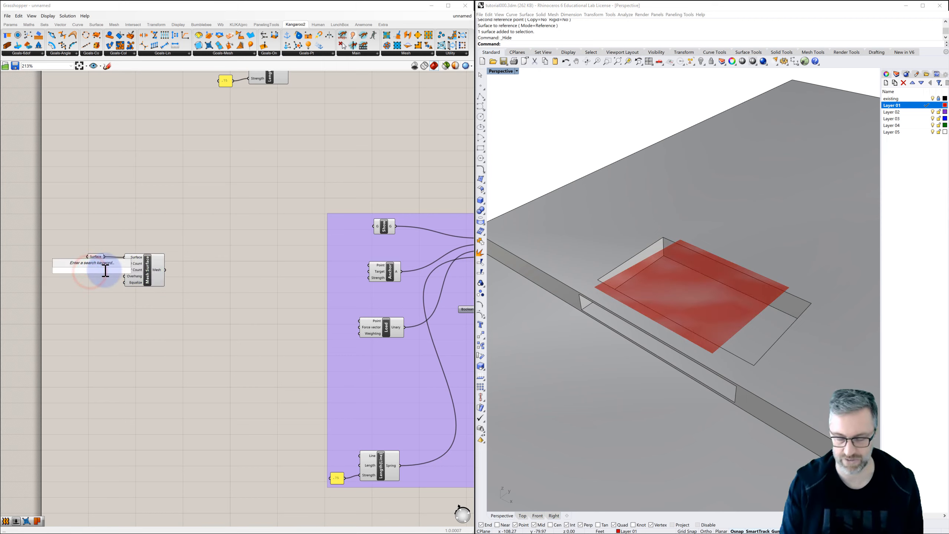
text(40)
key(Return)
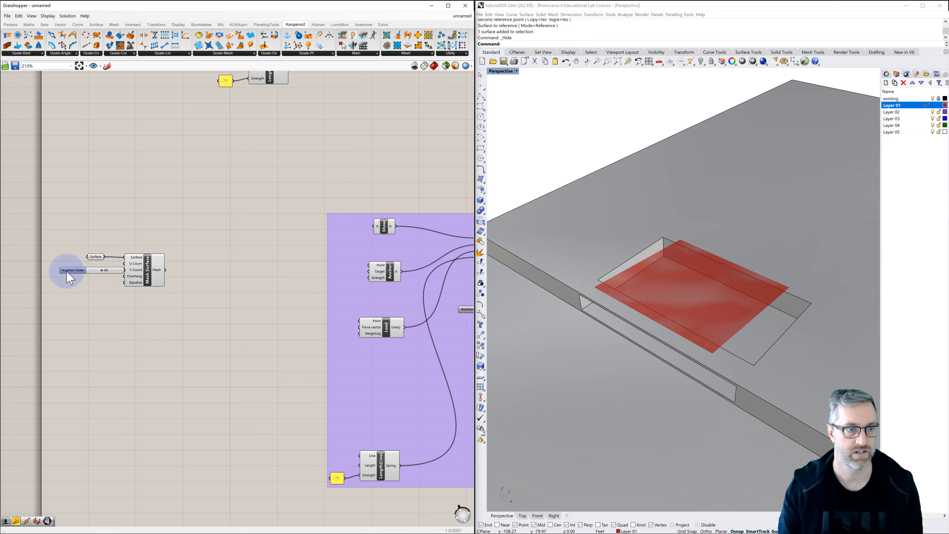
drag(74, 274, 61, 274)
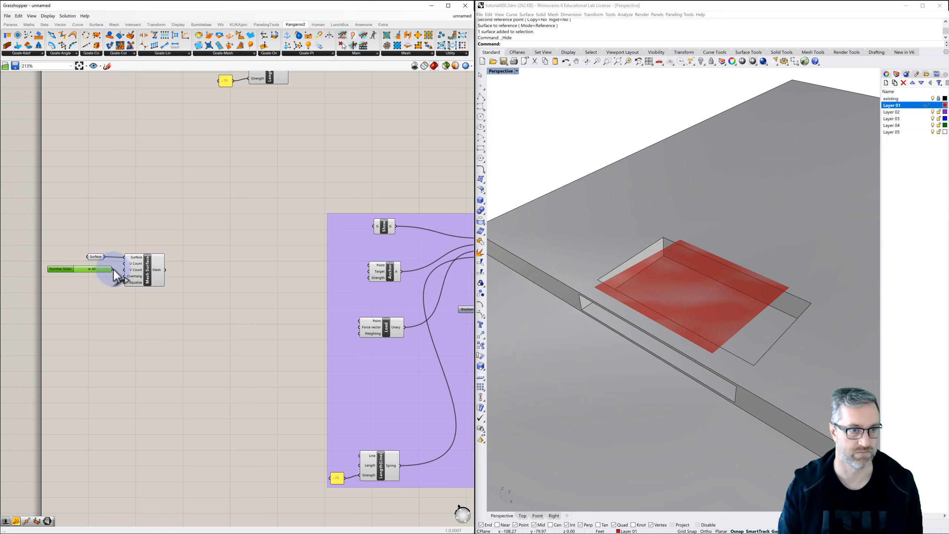
drag(122, 269, 123, 264)
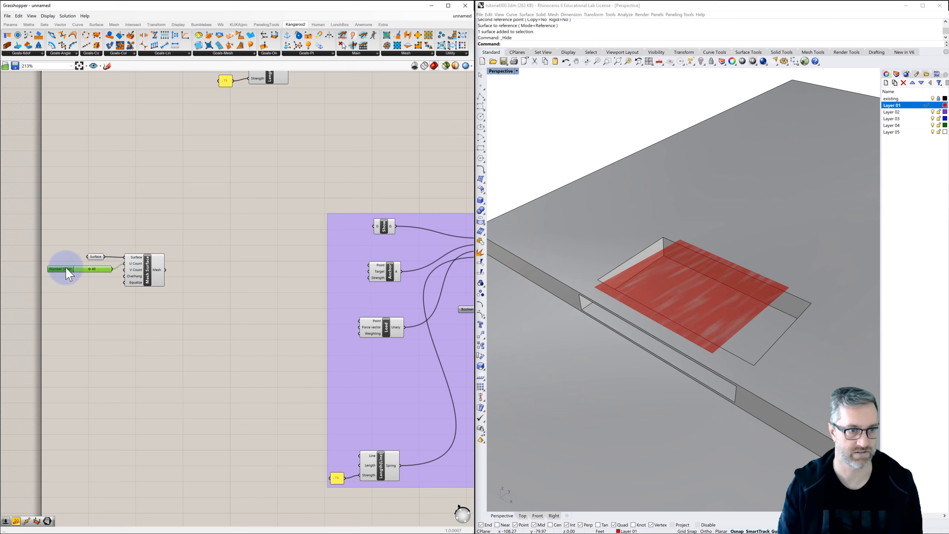
Duplicate the U Count slider directly below the original and connect the copy to the V Count input of Mesh Surface.
key(ctrl+c)
key(ctrl+v)
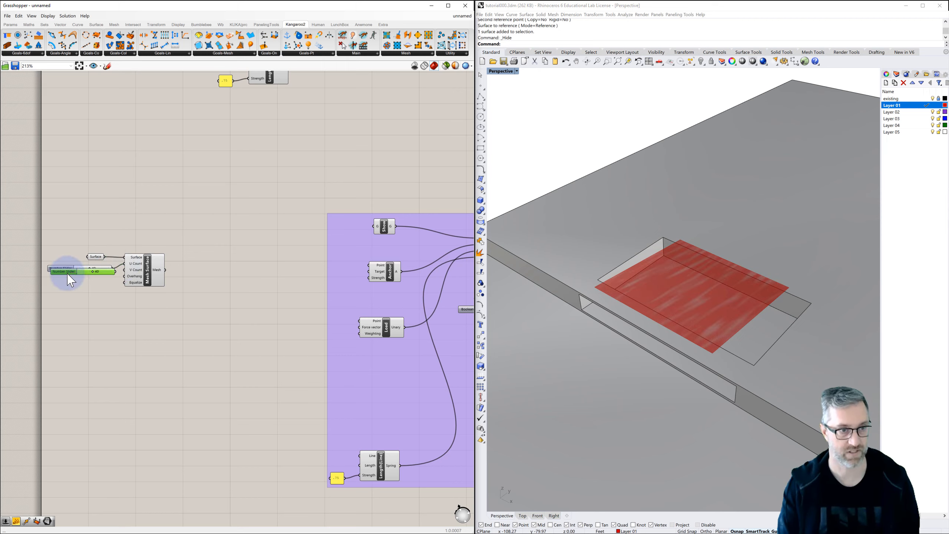
drag(67, 272, 65, 284)
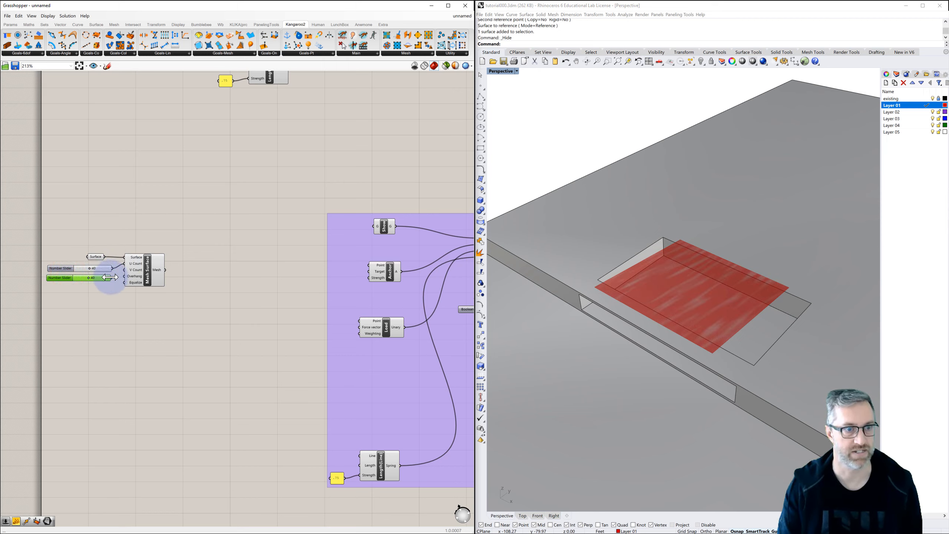
drag(123, 271, 125, 269)
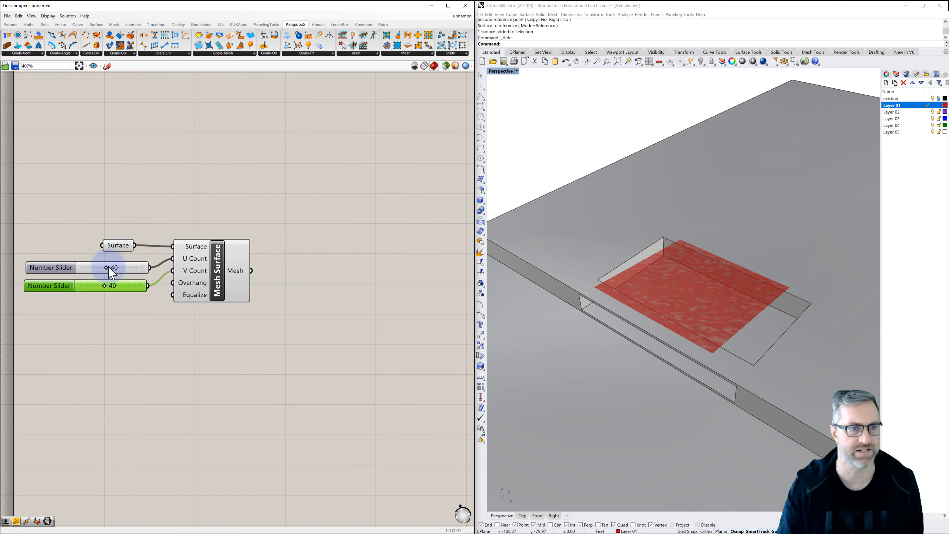
Set both the U Count and V Count sliders to 20.
drag(106, 267, 92, 285)
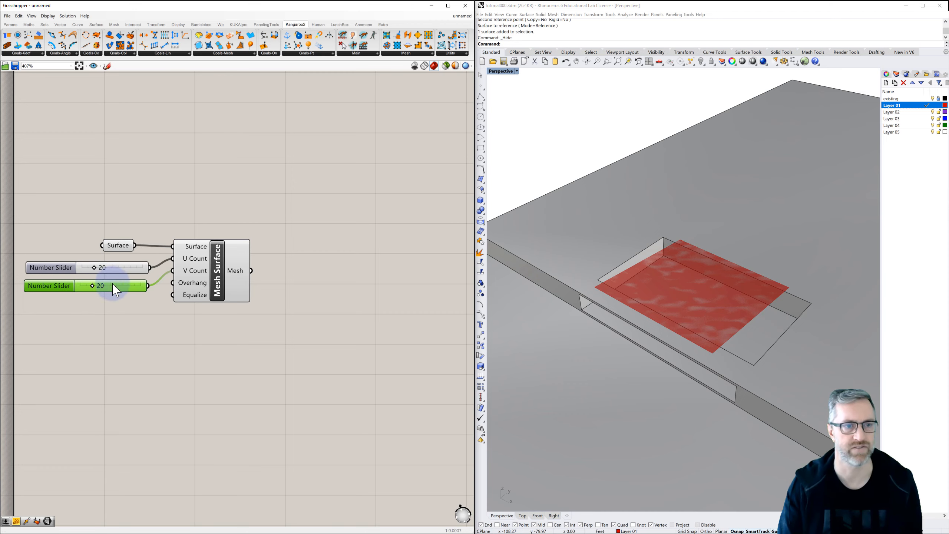
scroll(139, 315, down, 3)
right_drag(146, 320, 145, 289)
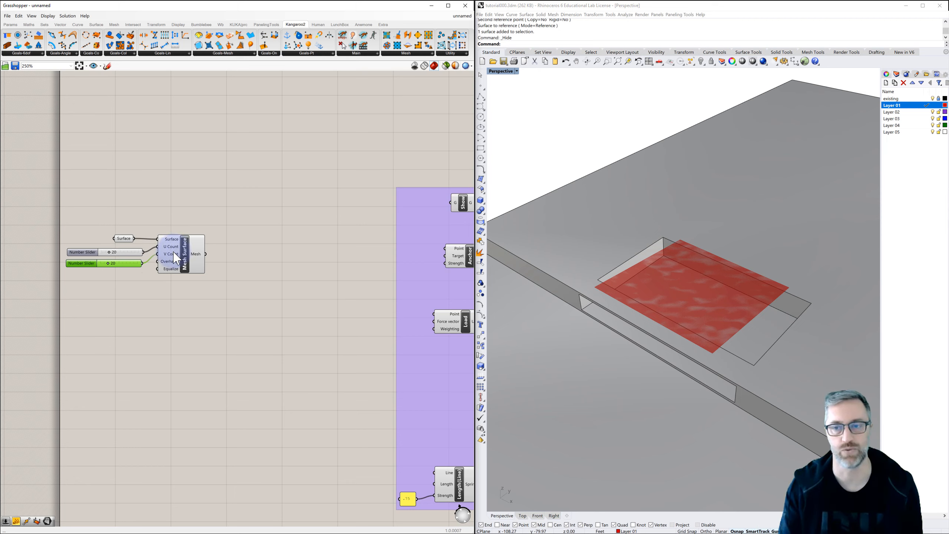
mouse_move(179, 261)
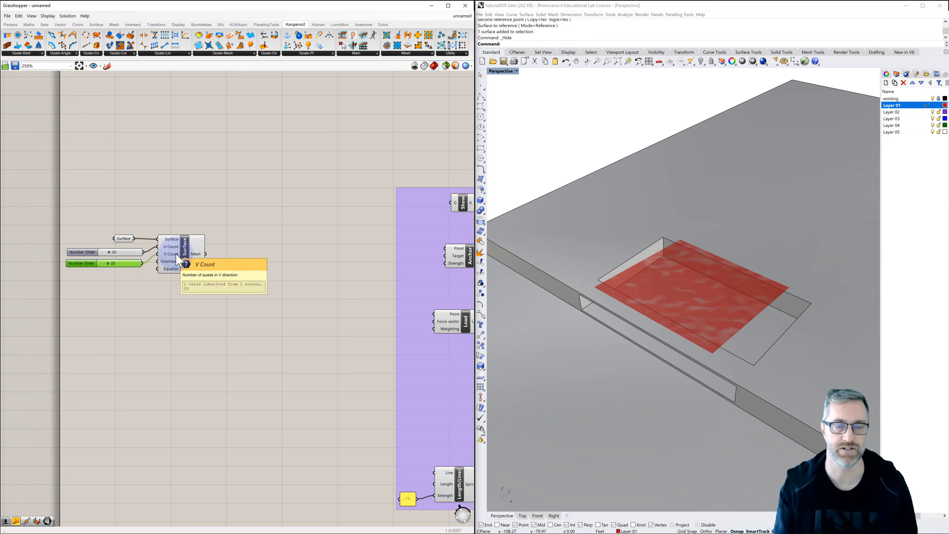
Connect the Mesh output of Mesh Surface to the input of the Show component in the purple Kangaroo group.
scroll(254, 266, down, 3)
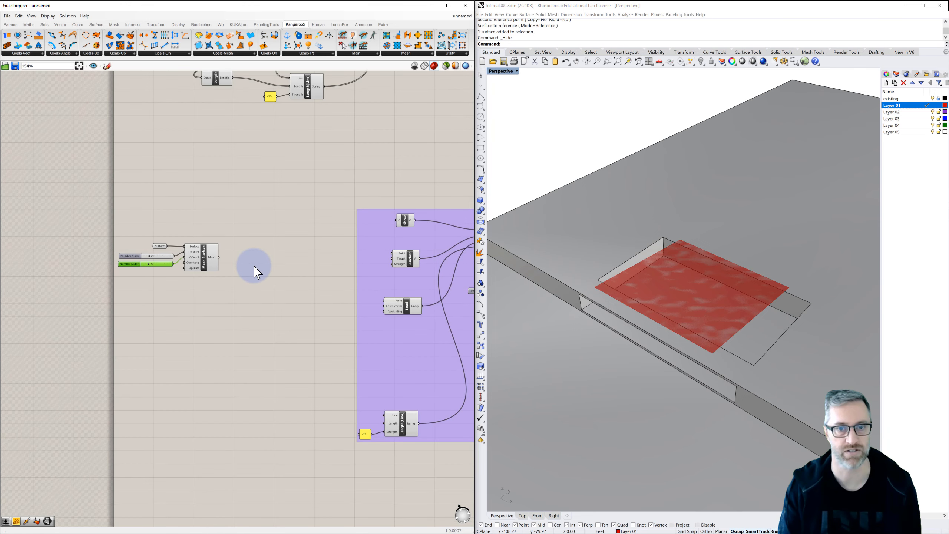
right_drag(252, 265, 165, 243)
right_drag(229, 251, 186, 237)
scroll(153, 225, up, 1)
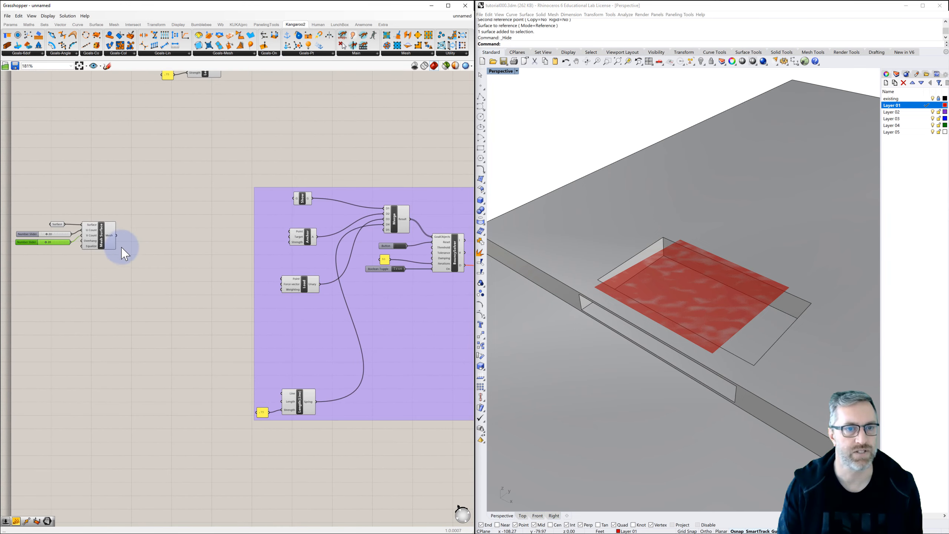
drag(116, 236, 295, 198)
click(181, 197)
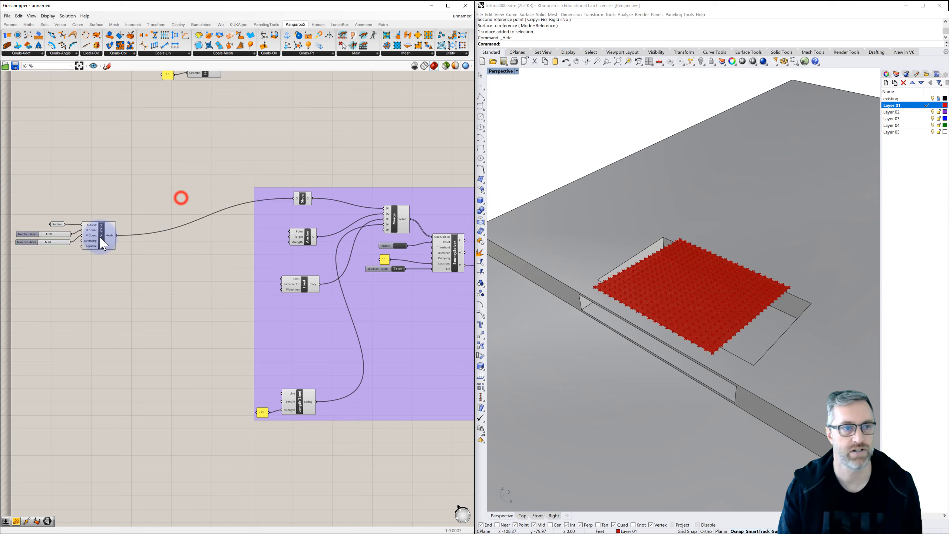
Turn off the preview of the Mesh Surface component.
click(103, 245)
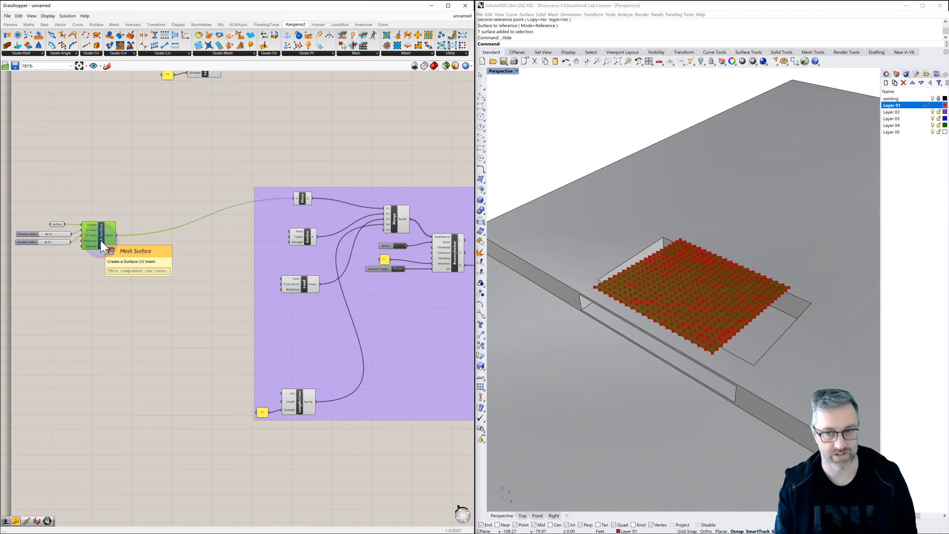
click(211, 221)
right_drag(657, 307, 664, 269)
scroll(669, 298, up, 6)
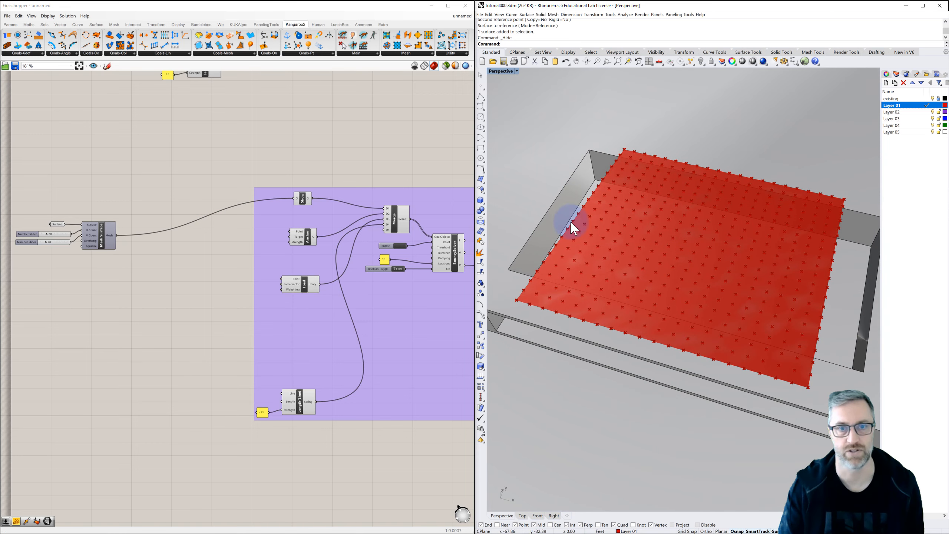
Examine the chain from the Show component through Merge to BouncySolver, including its Boolean Toggle and Button.
click(301, 198)
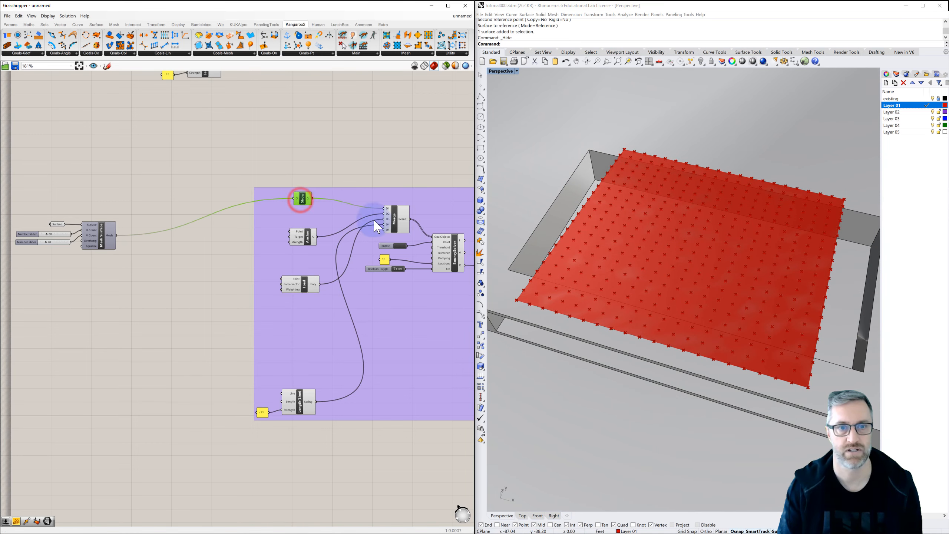
click(393, 218)
click(455, 255)
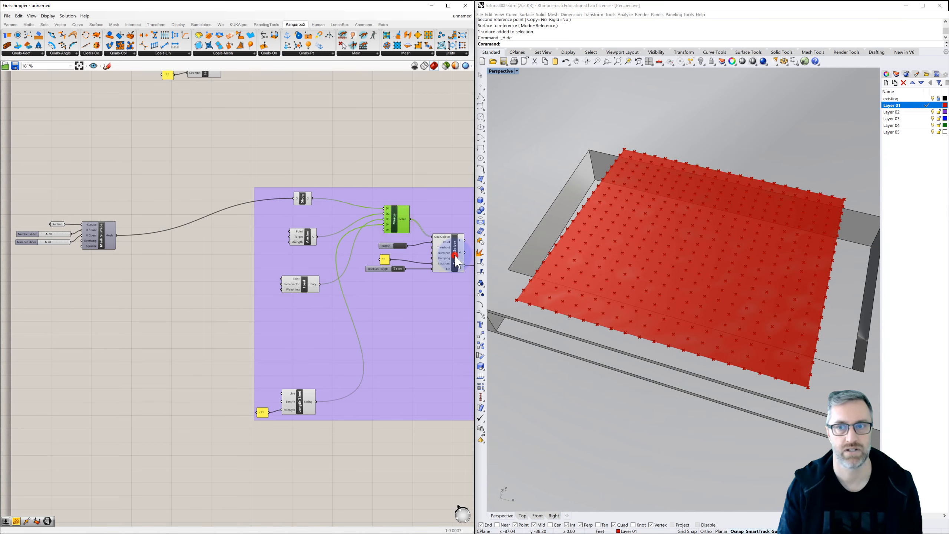
right_drag(406, 274, 318, 264)
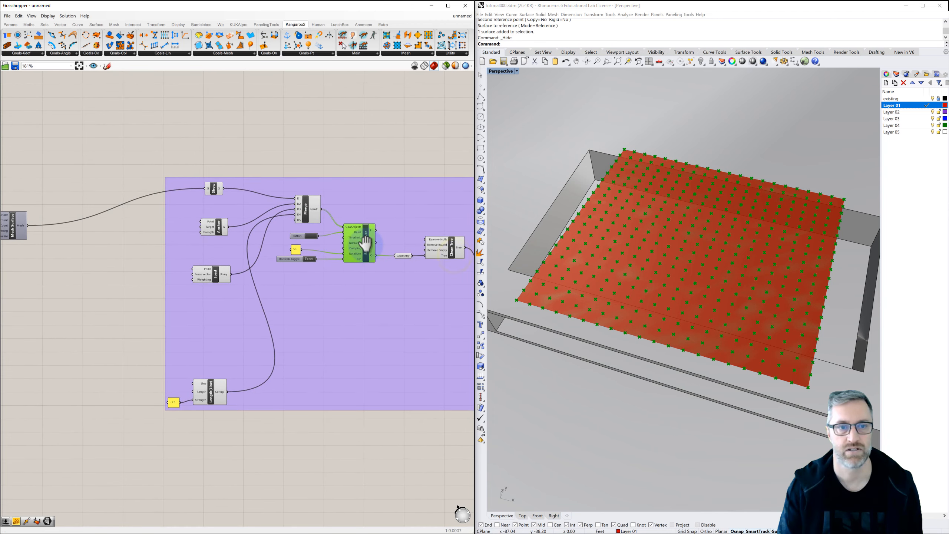
click(309, 258)
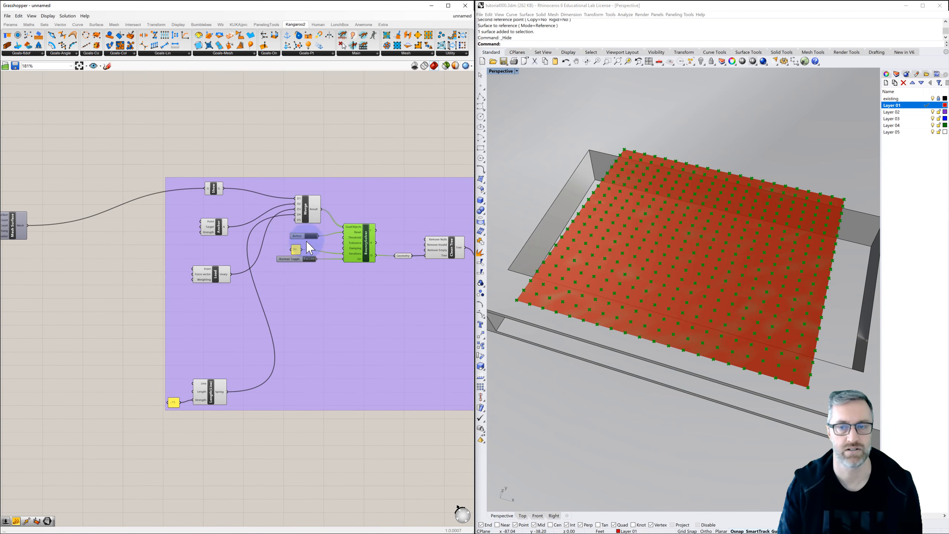
click(329, 136)
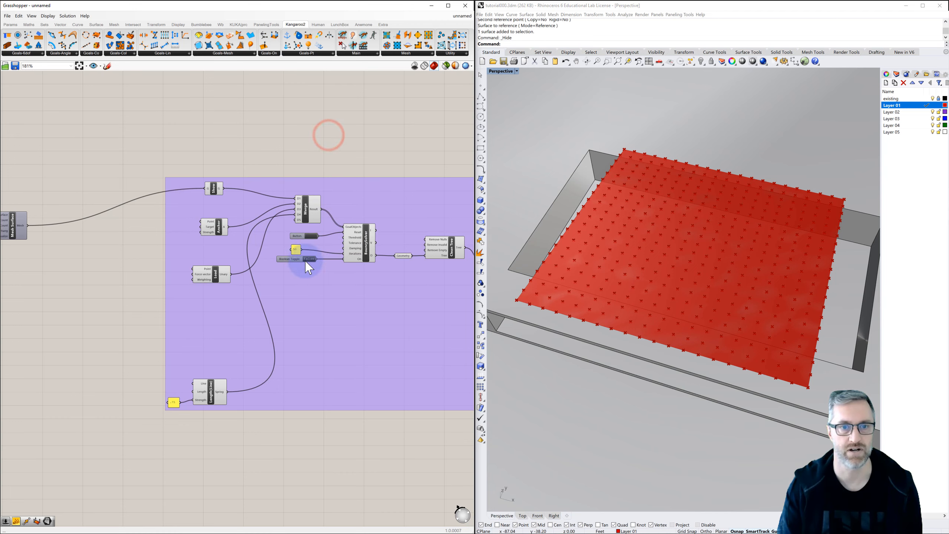
right_drag(448, 260, 379, 248)
Check the solver's Geometry output by turning the BouncySolver preview off and back on.
click(347, 250)
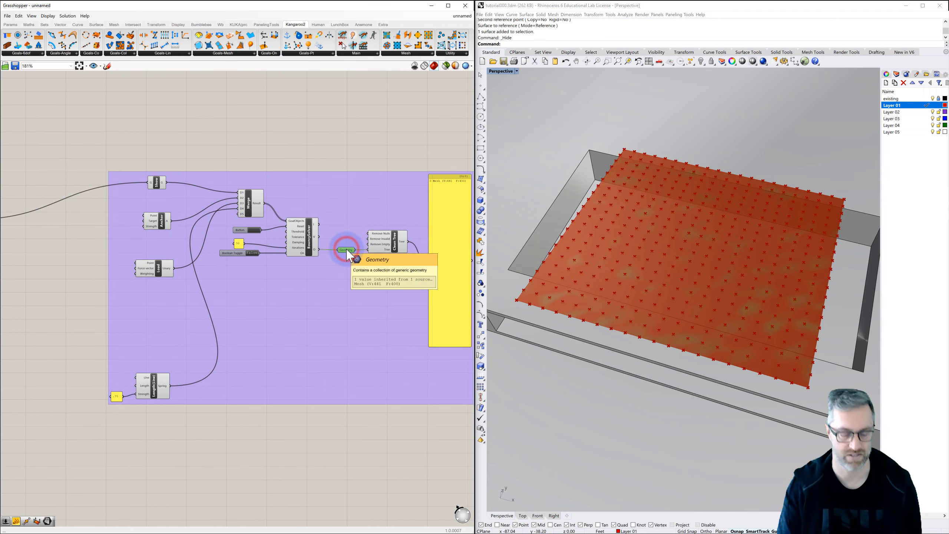
click(309, 245)
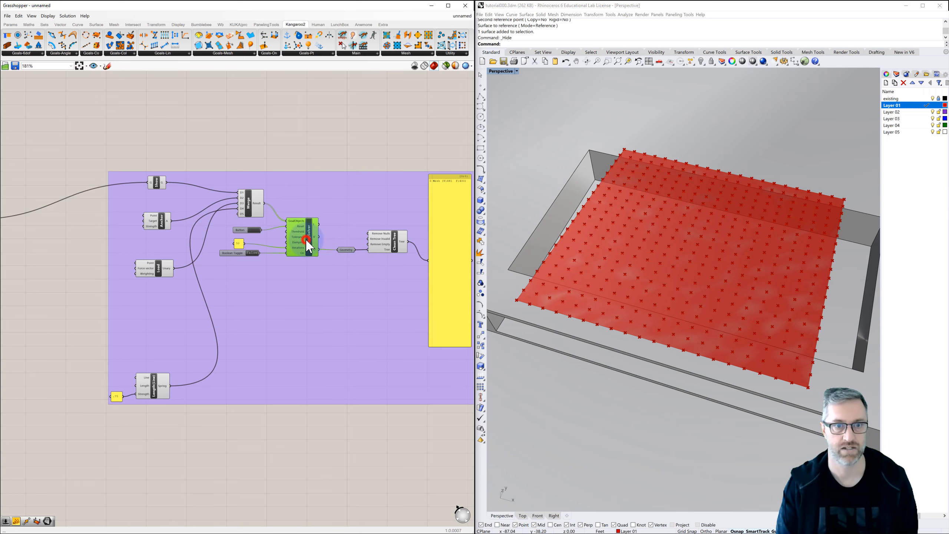
click(345, 250)
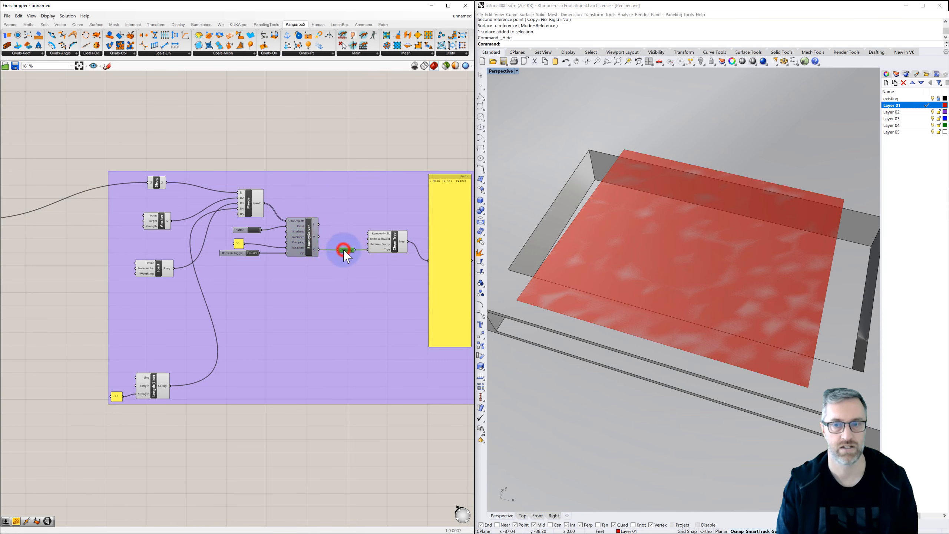
click(340, 251)
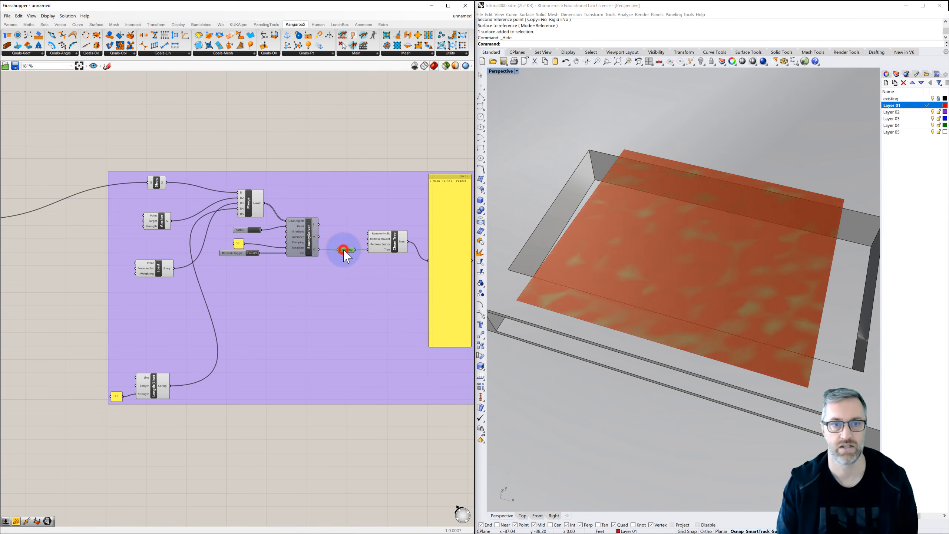
click(310, 243)
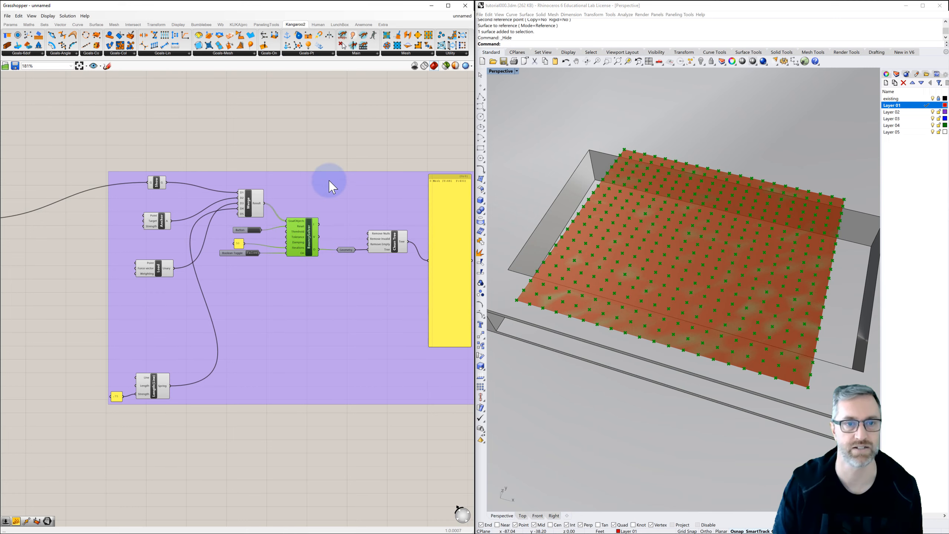
click(327, 135)
Add a Deconstruct Mesh component just below Mesh Surface and connect the Mesh output to its Mesh input.
scroll(347, 145, down, 3)
right_drag(307, 148, 402, 157)
scroll(146, 214, up, 4)
scroll(144, 217, up, 1)
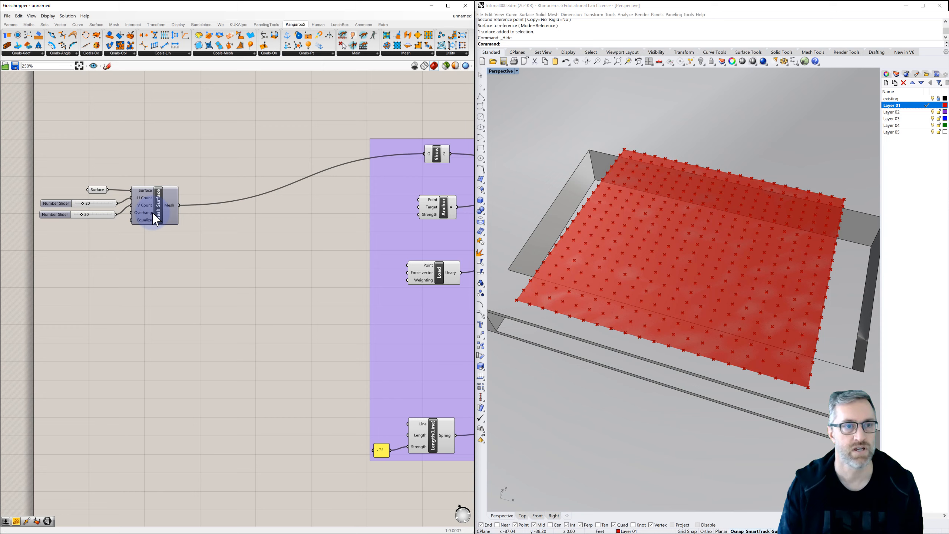
double_click(203, 239)
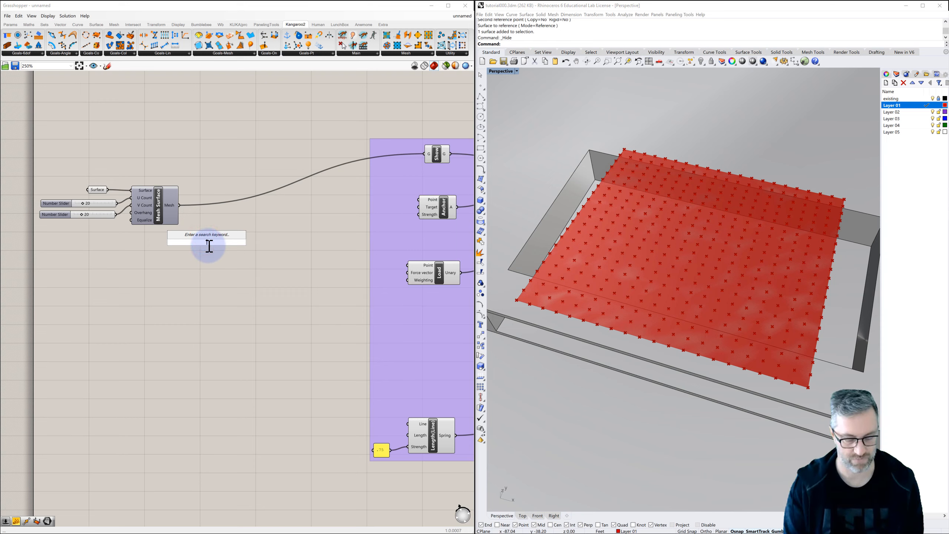
text(decon)
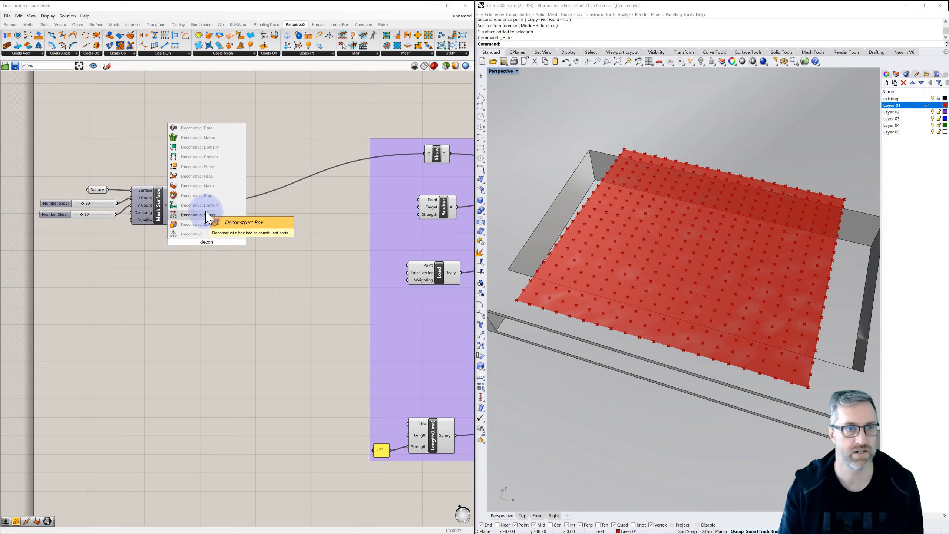
click(204, 185)
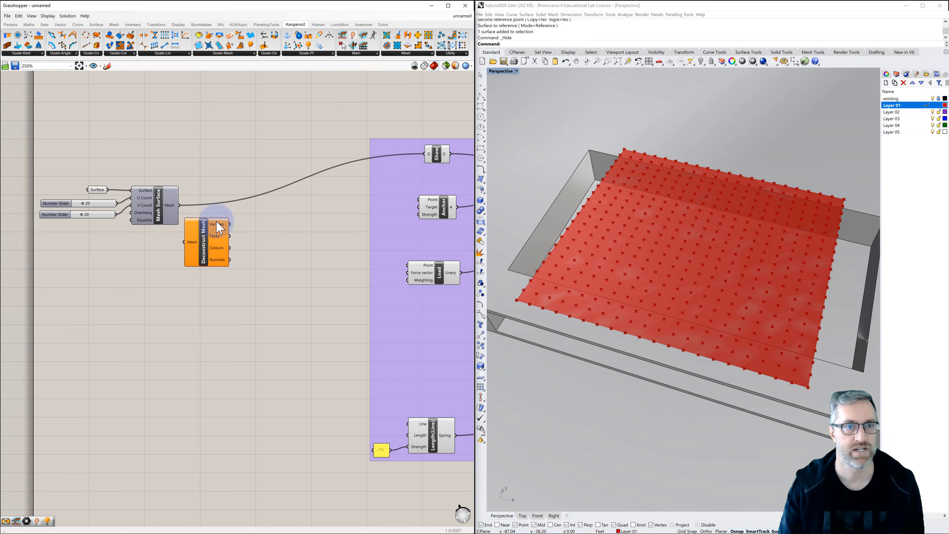
mouse_move(204, 237)
mouse_down()
mouse_move(209, 230)
mouse_move(188, 233)
mouse_up()
Turn off the preview of the Deconstruct Mesh component.
click(257, 225)
click(211, 247)
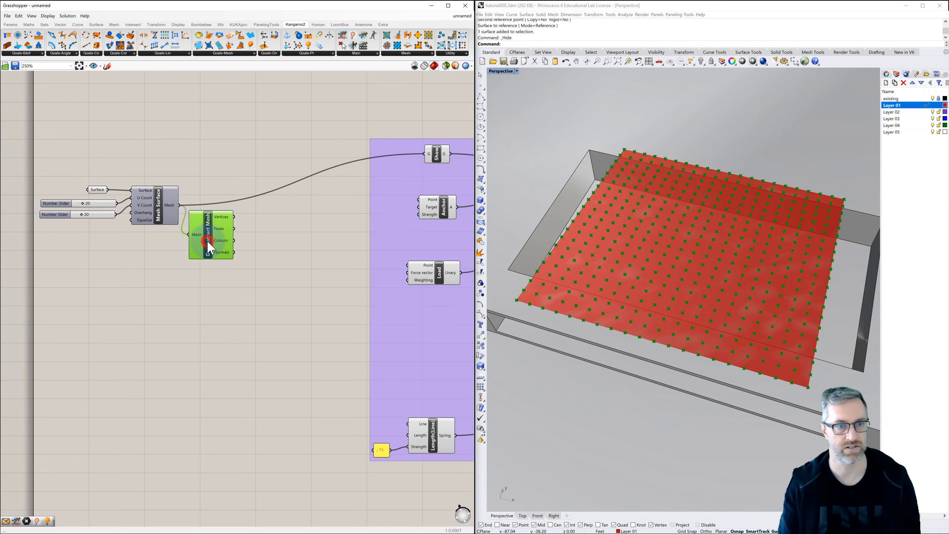
click(317, 241)
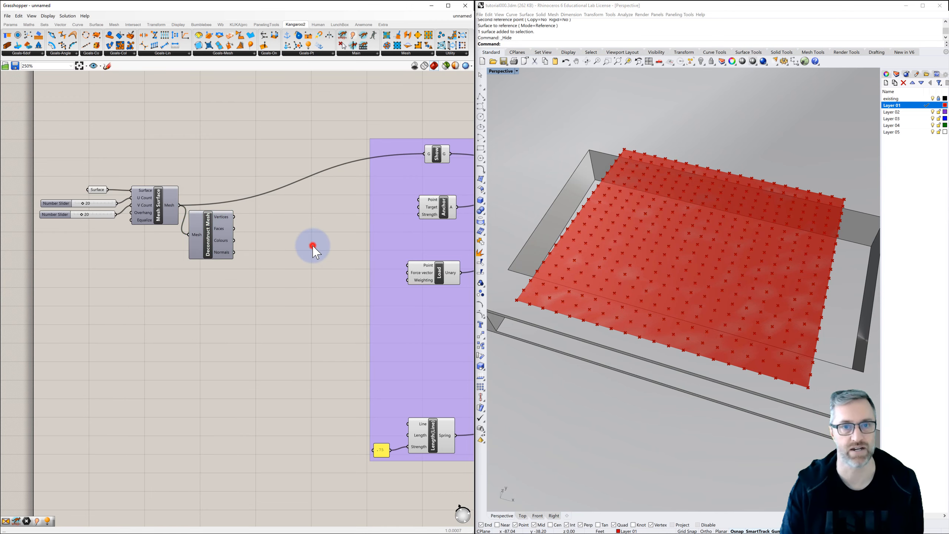
Examine the Load component's Point input and the Vertices output of Deconstruct Mesh.
right_drag(305, 252, 282, 254)
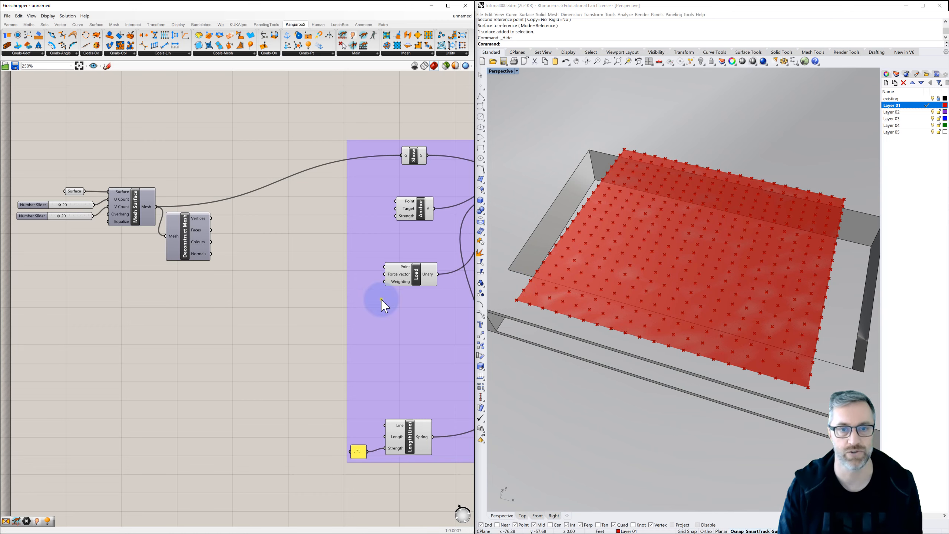
right_drag(382, 299, 281, 285)
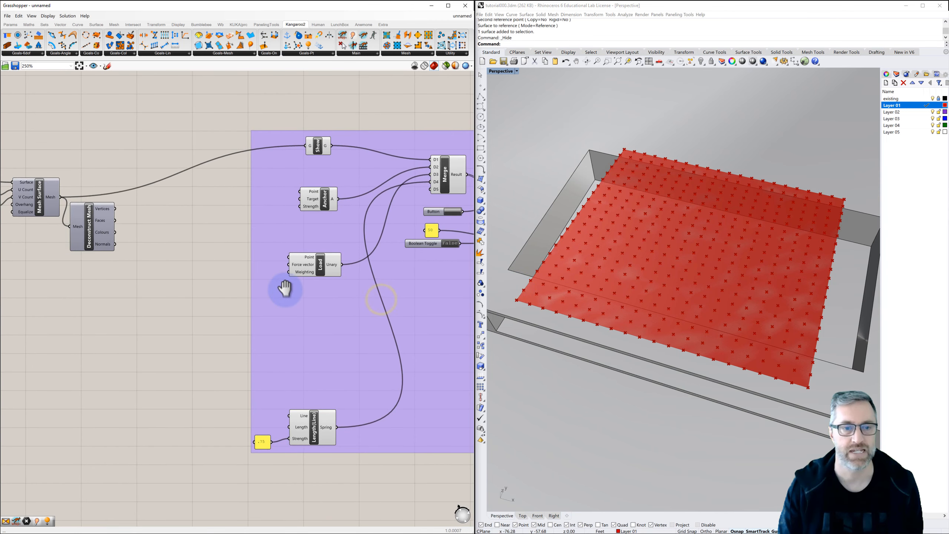
click(319, 275)
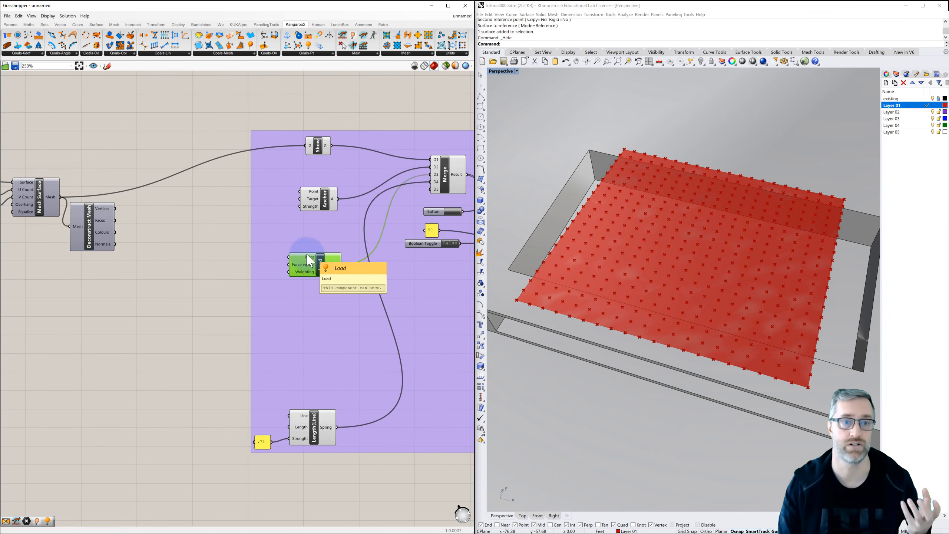
click(105, 209)
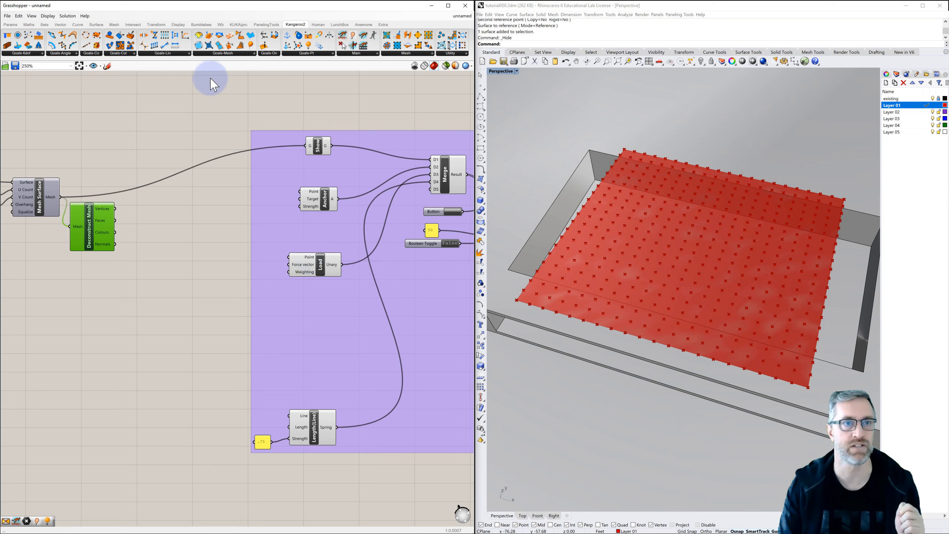
Replace the Load component with a Kangaroo VertexLoads goal placed between Anchor and Length(Line).
click(233, 54)
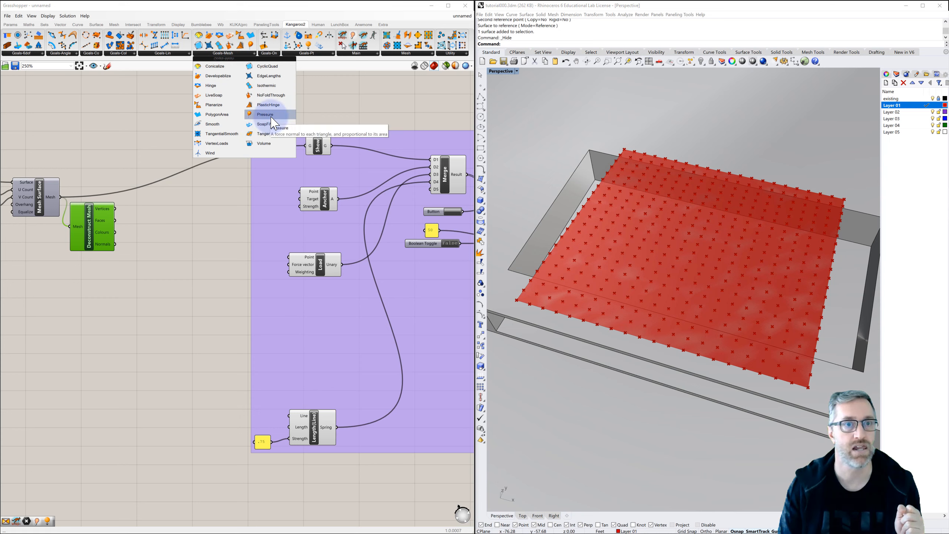
click(216, 143)
click(318, 305)
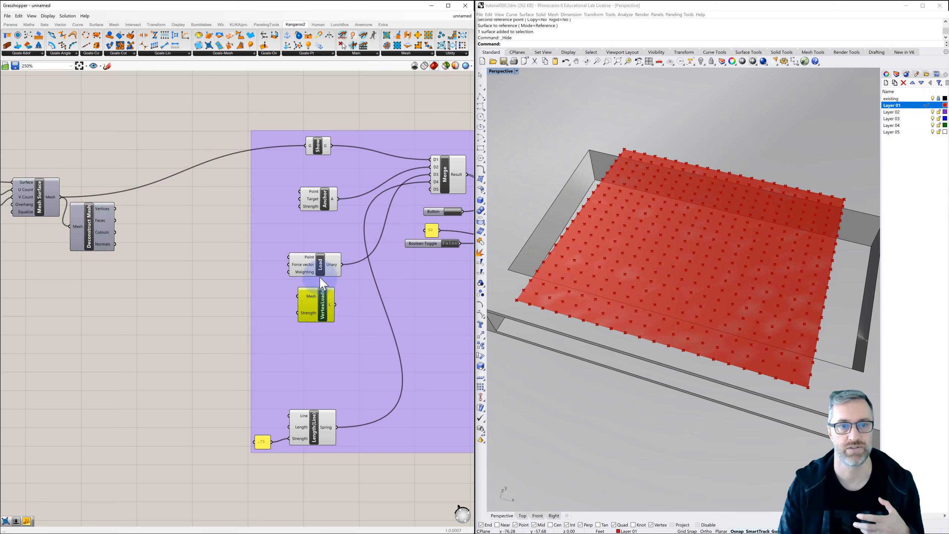
drag(325, 274, 324, 266)
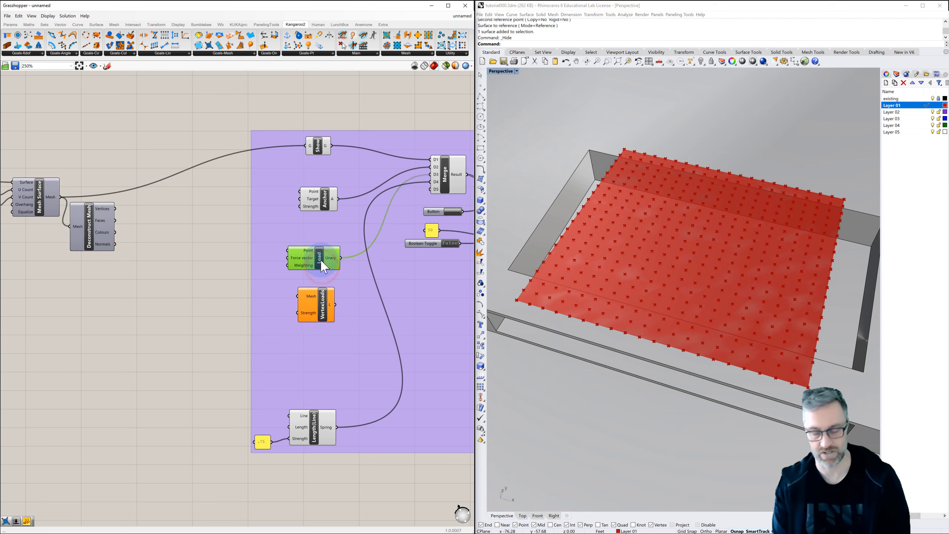
key(Delete)
drag(321, 303, 322, 261)
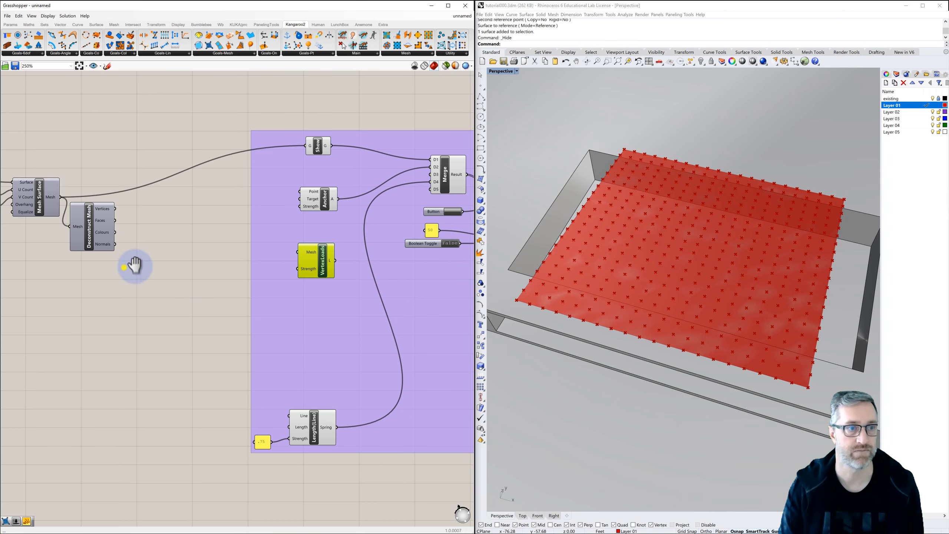
Move Deconstruct Mesh directly beneath Mesh Surface and connect the Mesh Surface output to the VertexLoads Mesh input.
right_drag(124, 267, 165, 262)
drag(133, 247, 92, 272)
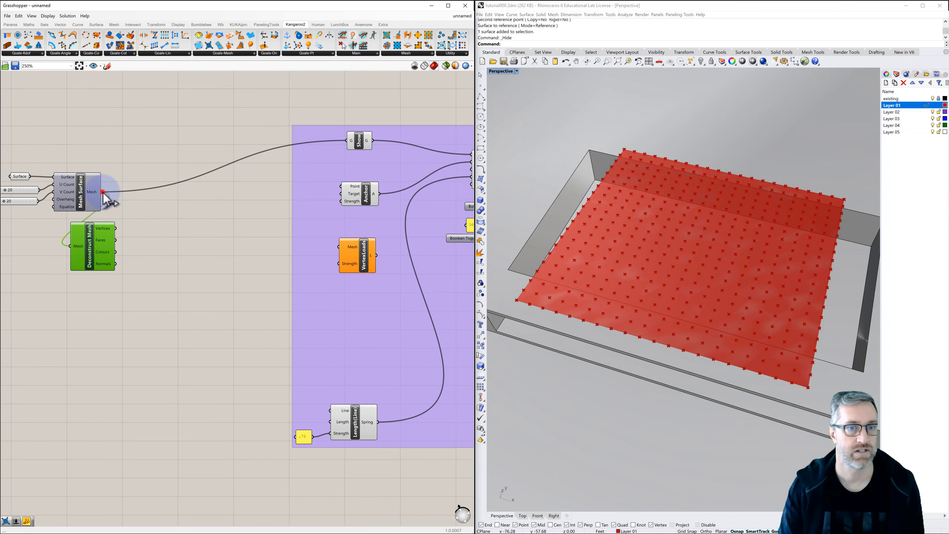
drag(103, 192, 338, 249)
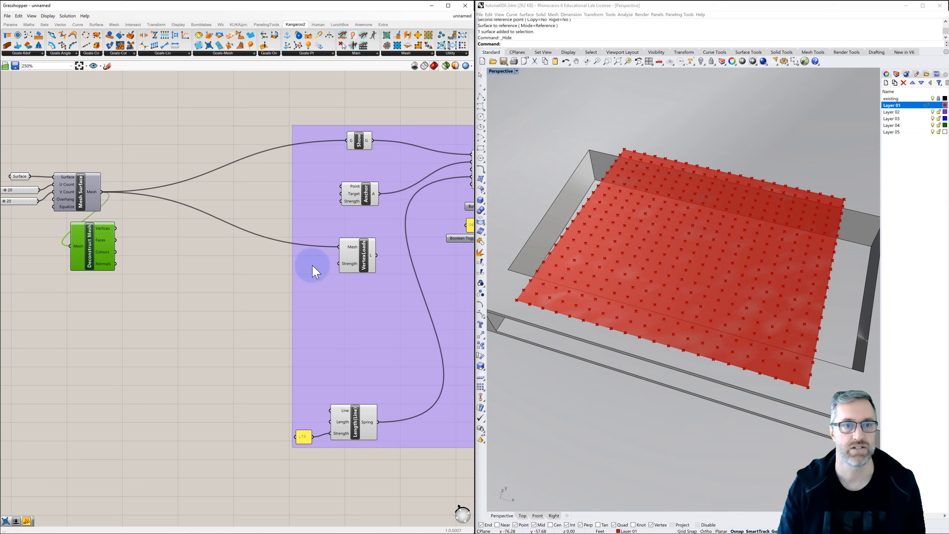
Create a numeric panel beside VertexLoads and connect it to the Strength input.
double_click(262, 266)
text(//)
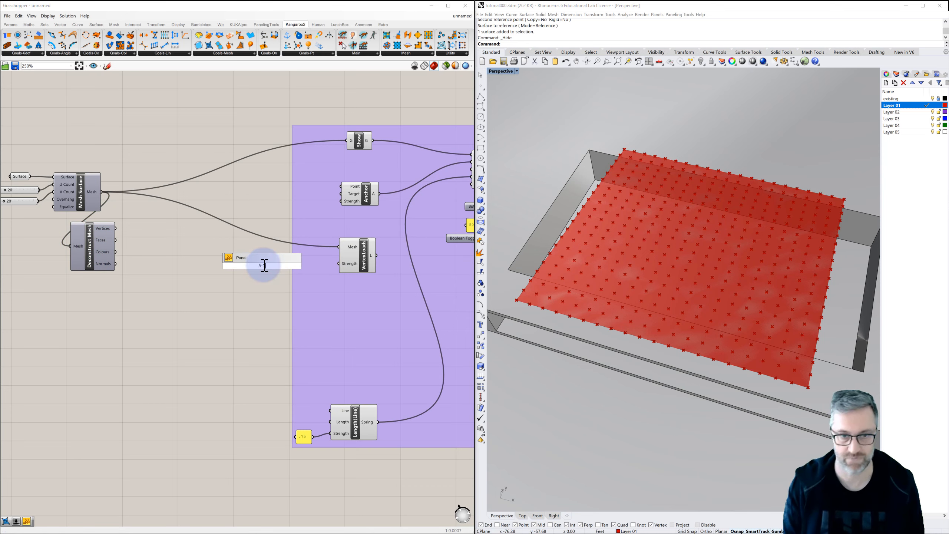
key(Return)
drag(269, 265, 339, 264)
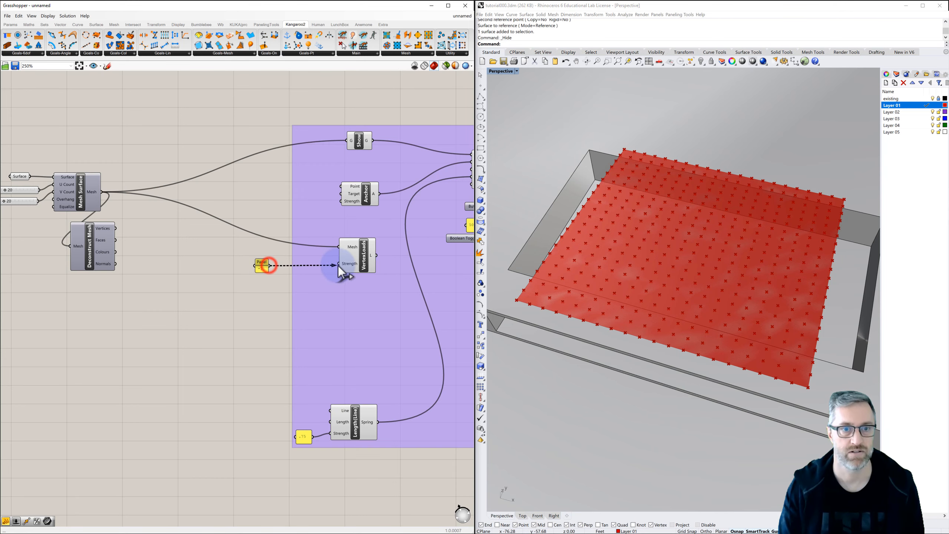
drag(264, 267, 325, 264)
Connect the VertexLoads output to the D3 input of Merge.
right_drag(325, 264, 252, 263)
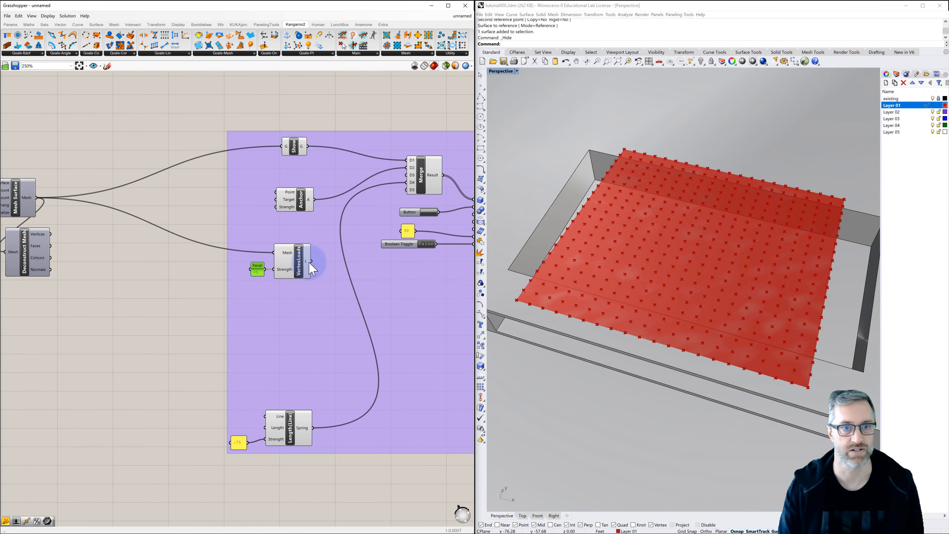
drag(343, 236, 406, 176)
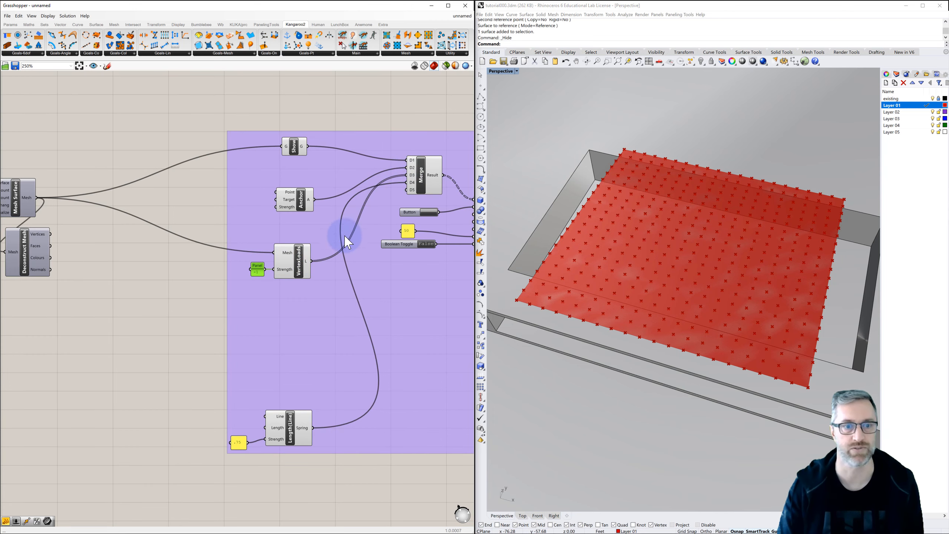
right_drag(337, 250, 346, 236)
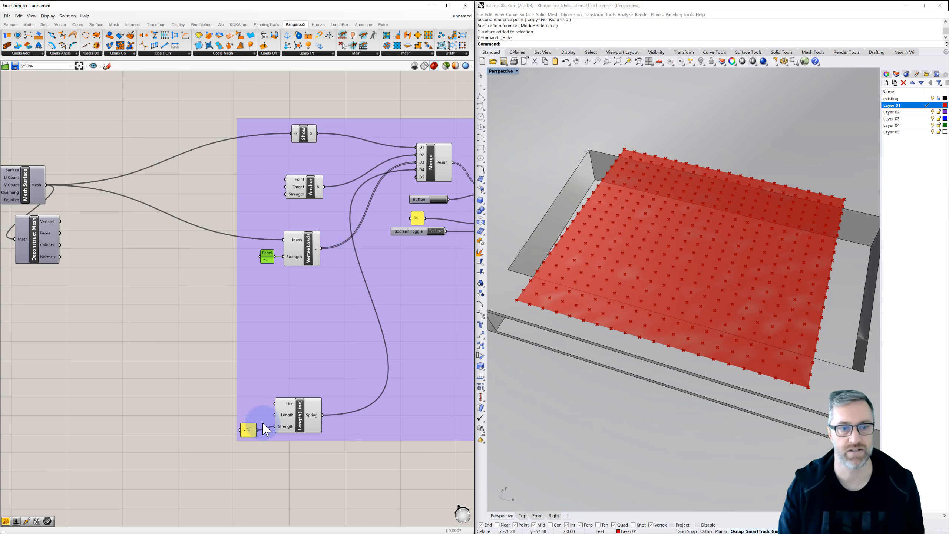
Delete the Length(Line) goal and its strength panel and put an EdgeLengths goal below VertexLoads instead.
click(248, 430)
key(Delete)
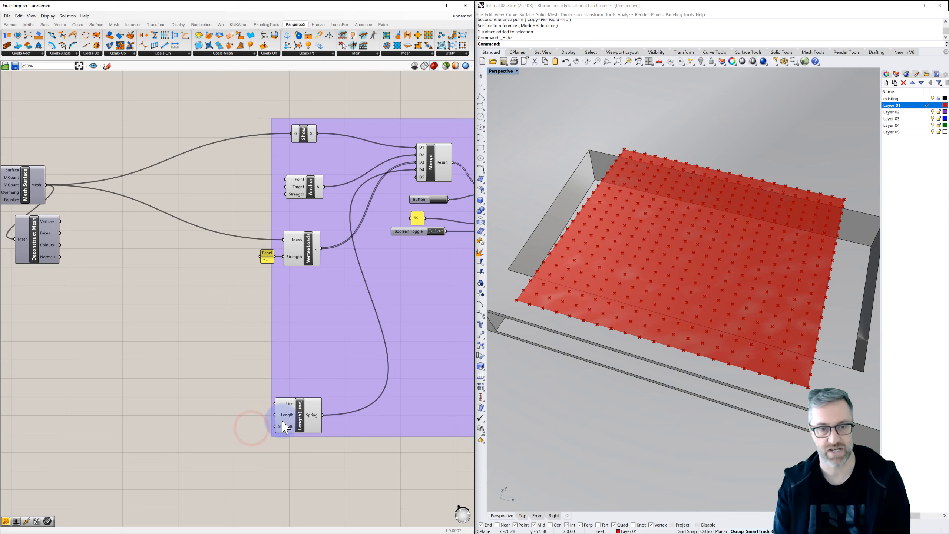
click(302, 418)
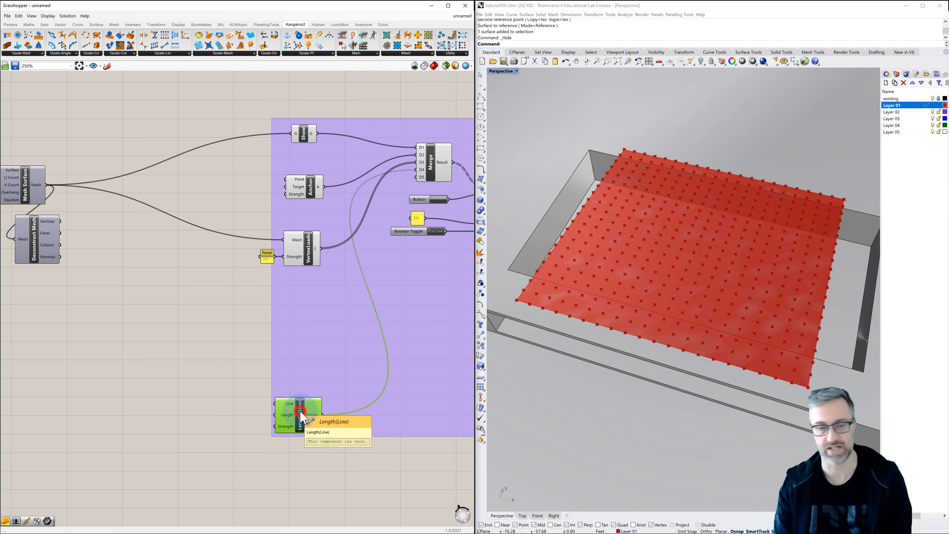
key(Delete)
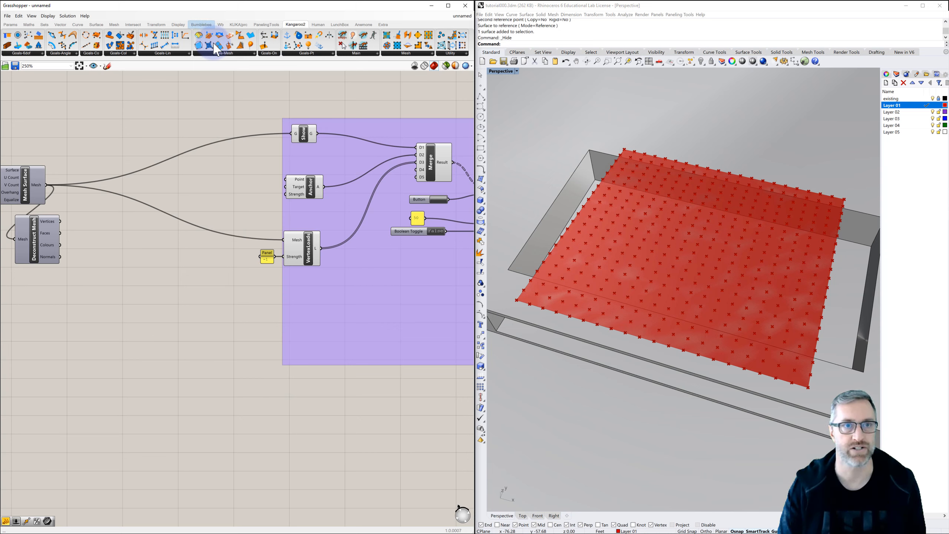
click(227, 53)
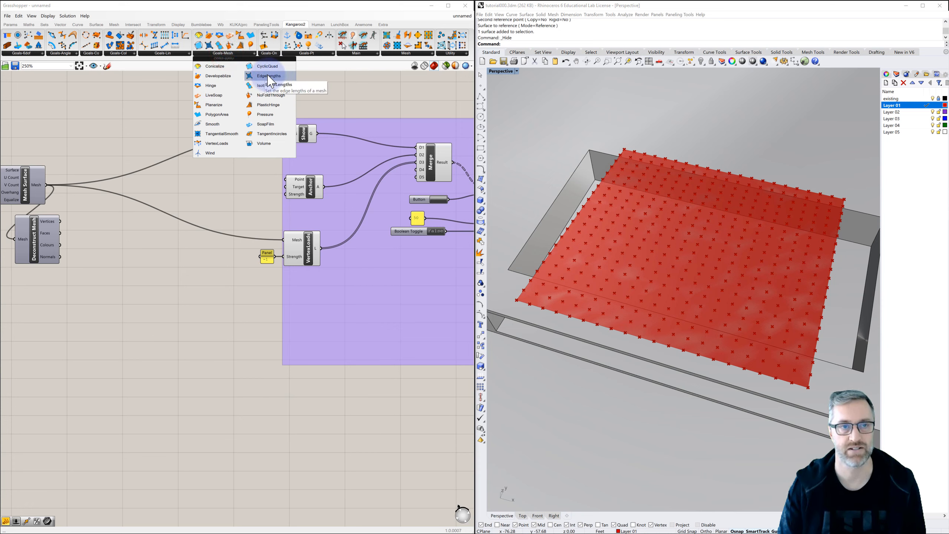
drag(267, 75, 314, 321)
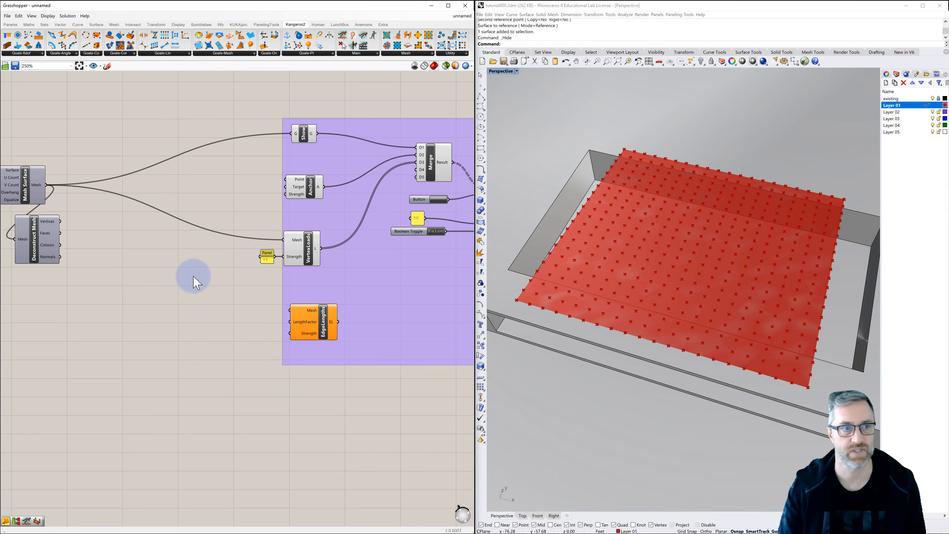
Connect the Mesh Surface output to the EdgeLengths Mesh input and feed its LengthFactor from a new panel containing 1.
right_drag(73, 205, 104, 202)
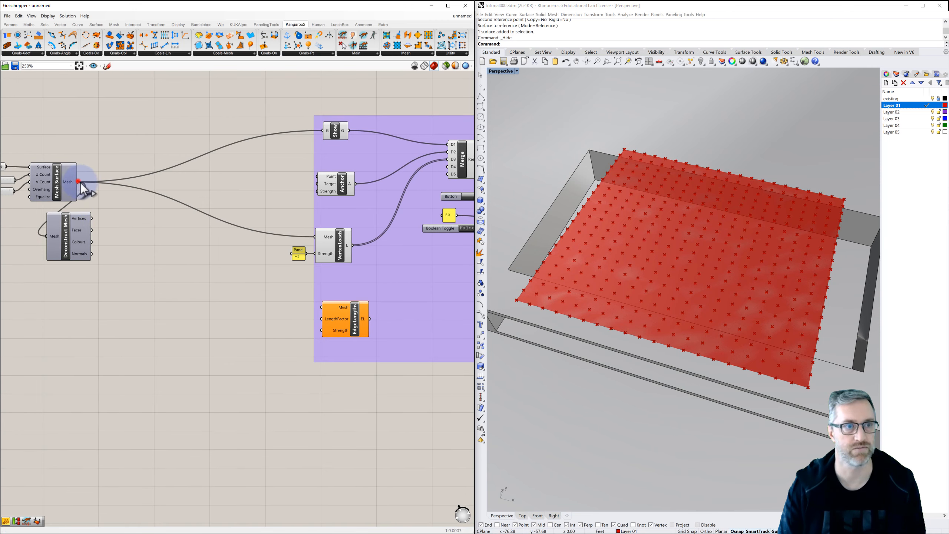
drag(78, 182, 322, 307)
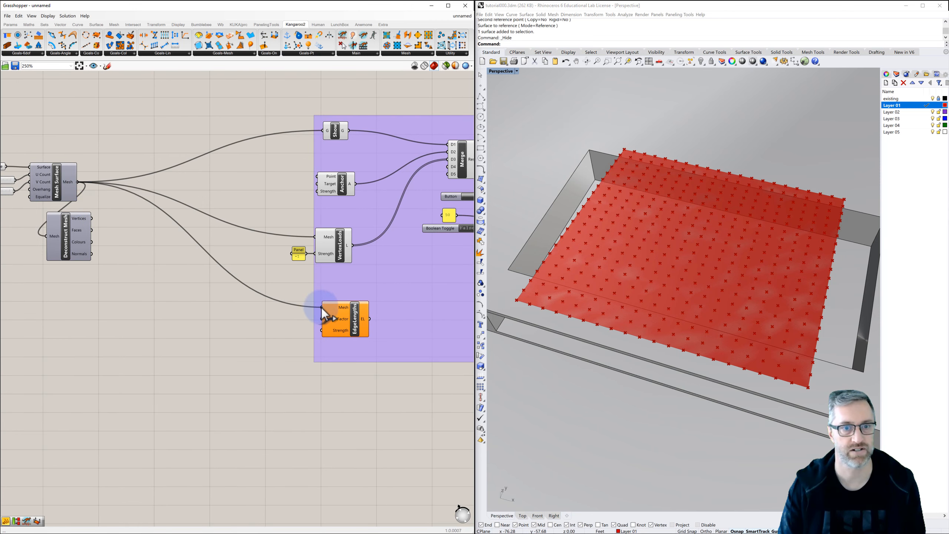
double_click(285, 324)
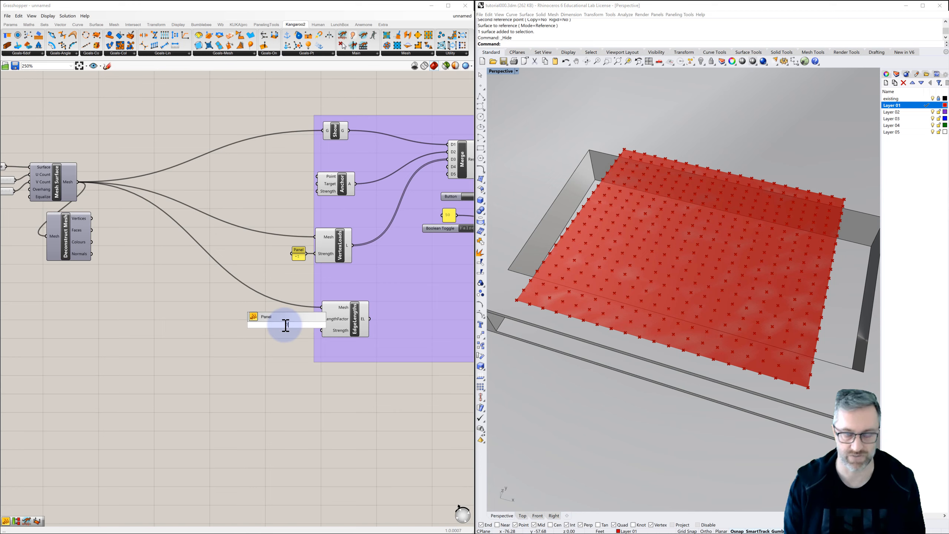
key(Return)
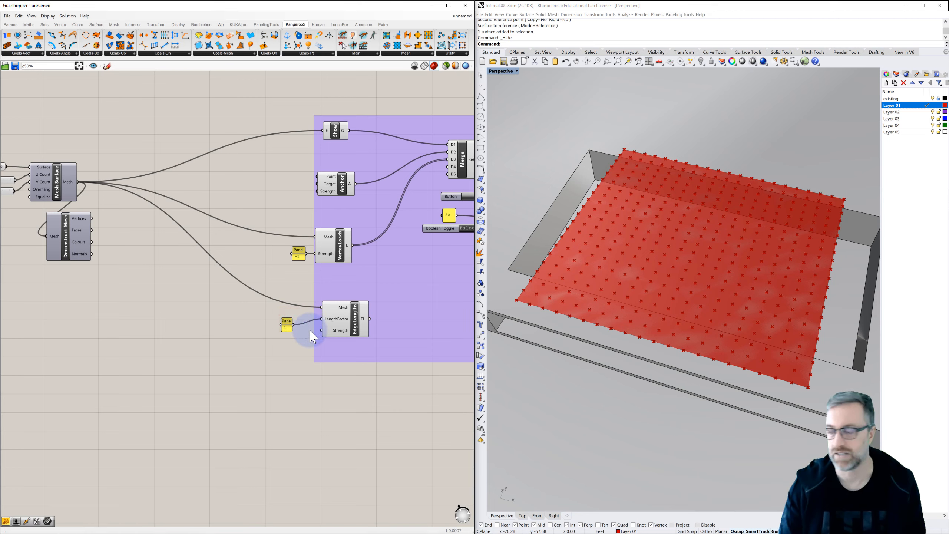
double_click(283, 346)
text(/)
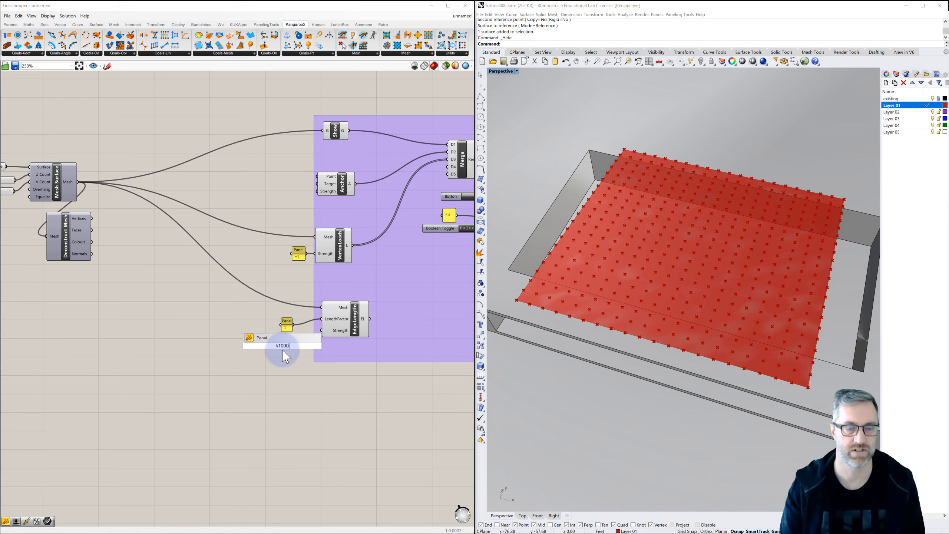
text(/1000)
click(278, 379)
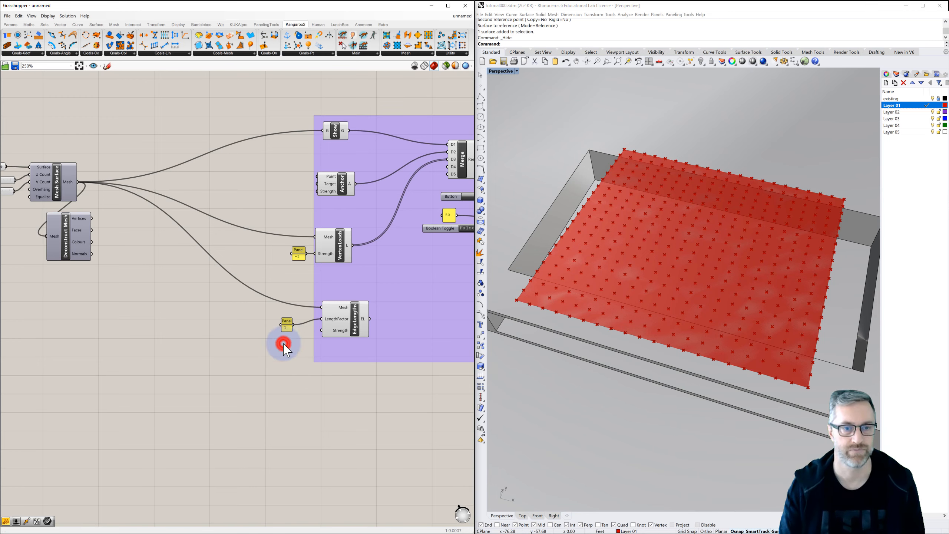
Create a panel containing 1000 below the LengthFactor panel and connect it to the EdgeLengths Strength input.
double_click(284, 344)
text(//1000)
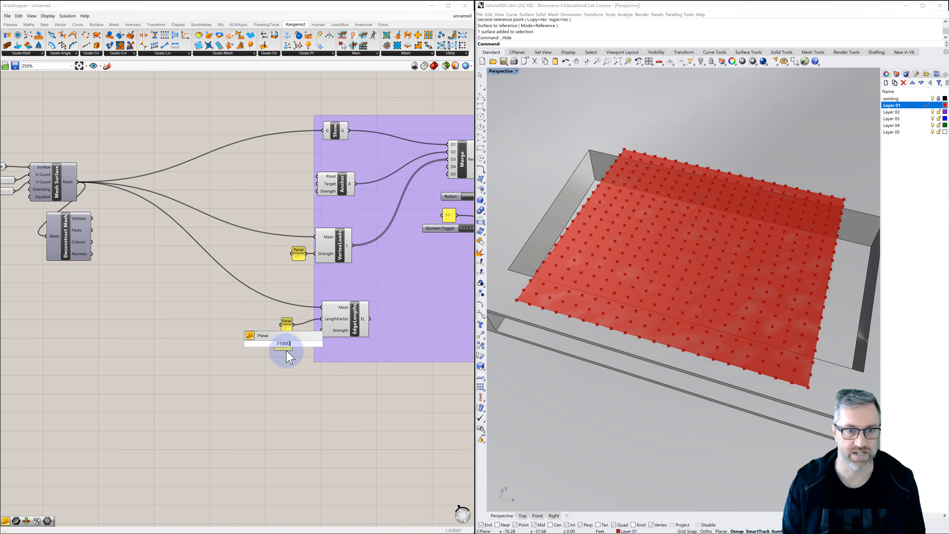
key(Return)
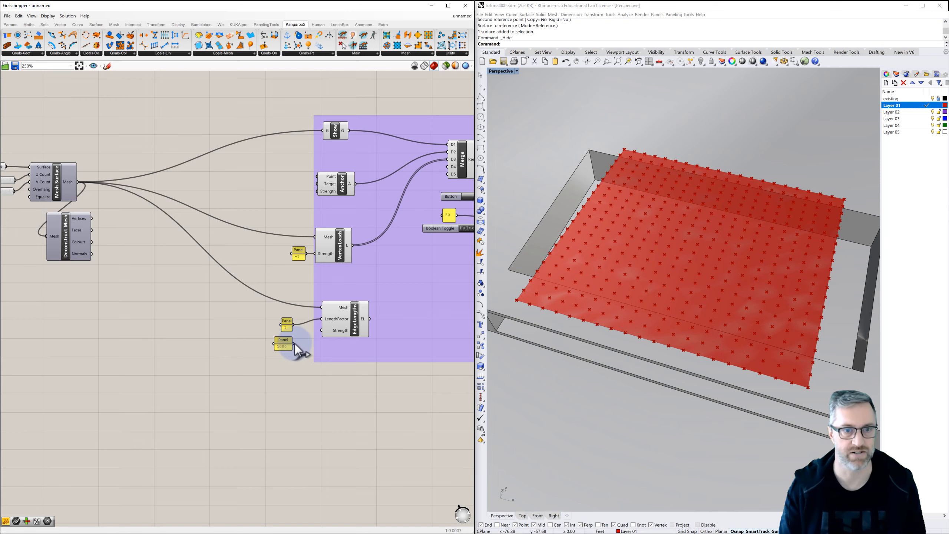
drag(293, 344, 321, 330)
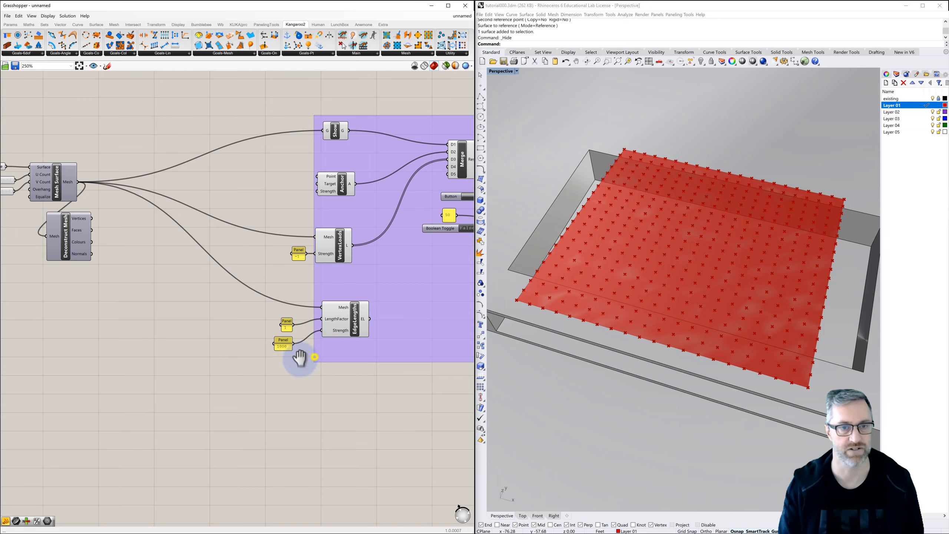
Add a Partition List component to the canvas just below Deconstruct Mesh.
right_drag(299, 358, 279, 334)
scroll(231, 348, down, 1)
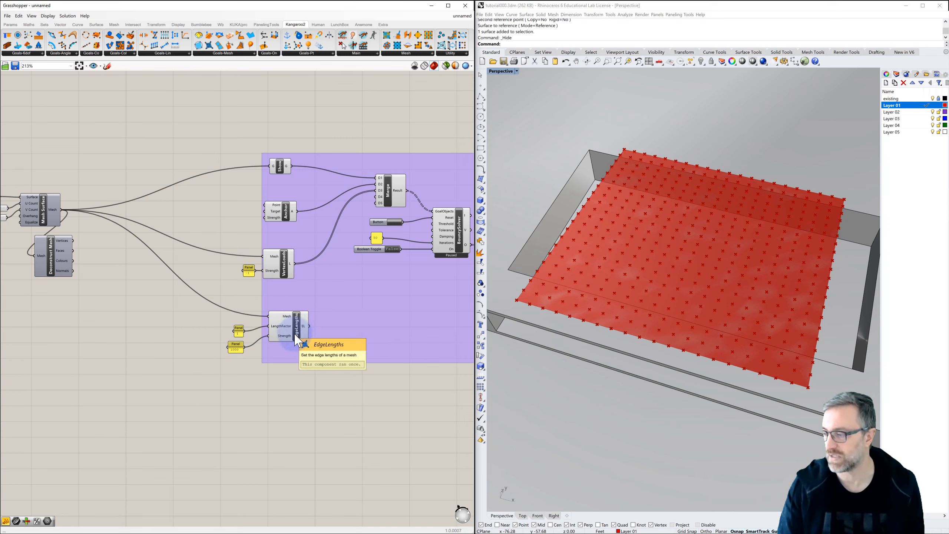
right_drag(155, 297, 207, 300)
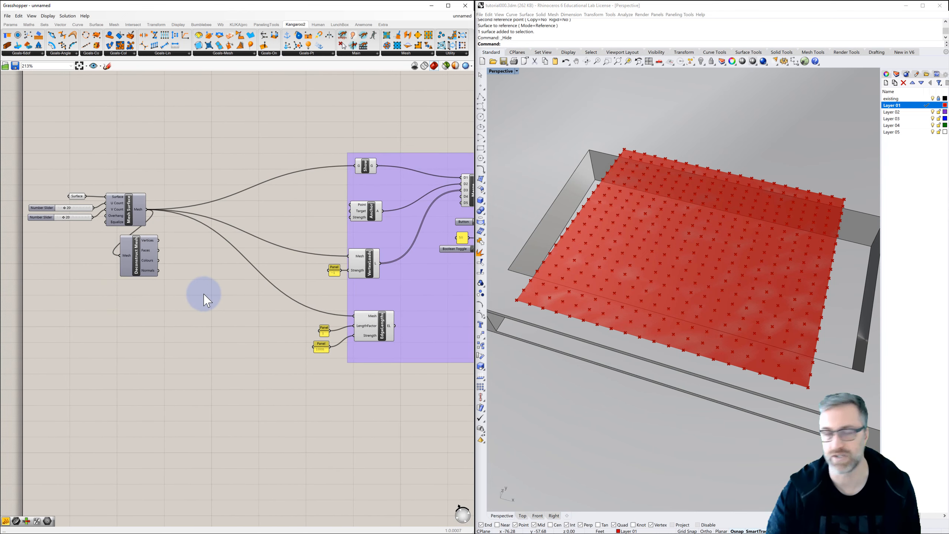
double_click(164, 322)
text(par)
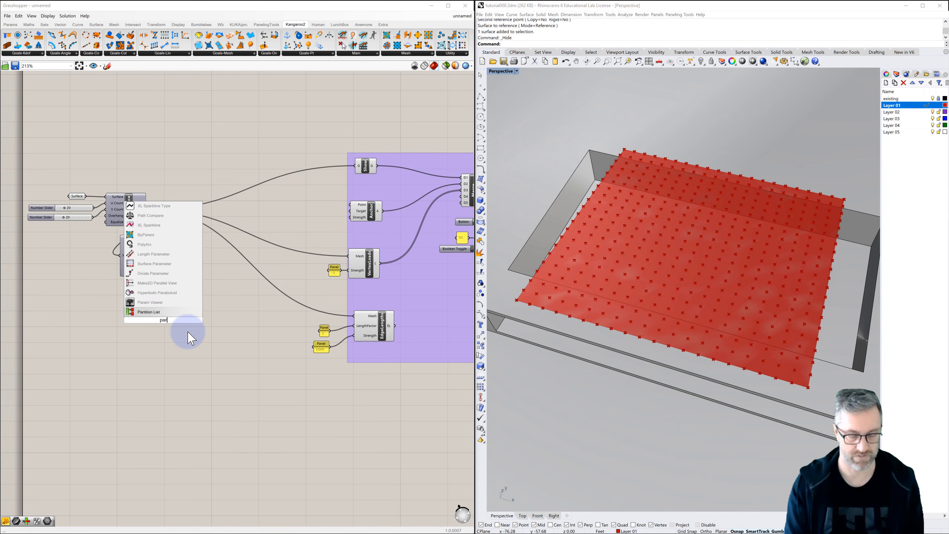
click(164, 312)
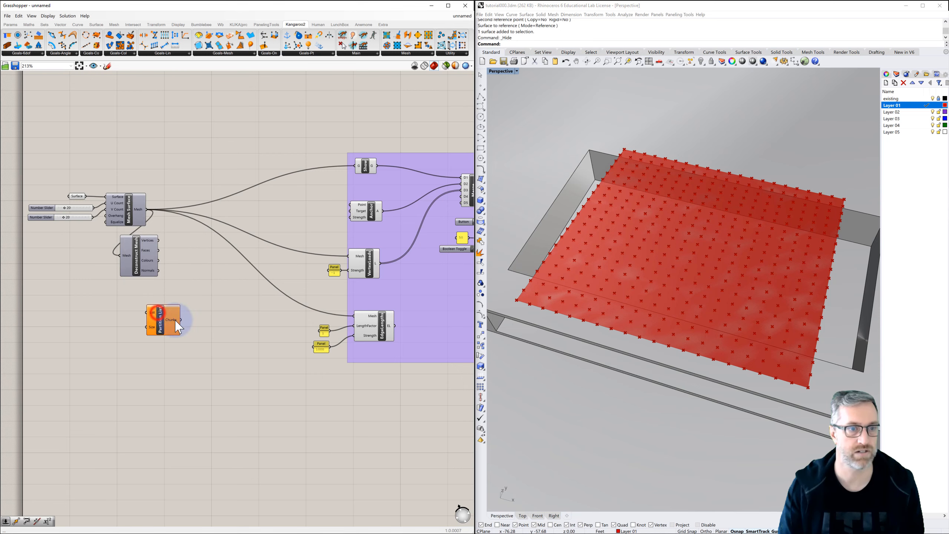
drag(161, 326, 168, 315)
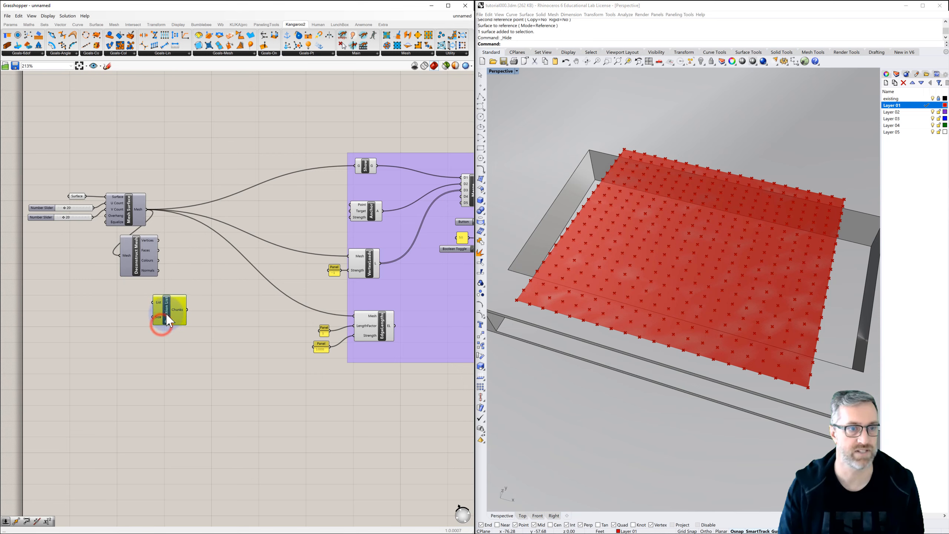
Add a panel below Partition List, connect the Deconstruct Mesh Vertices output to it, and enlarge it to read through the coordinate list.
double_click(123, 402)
text(panel)
key(Return)
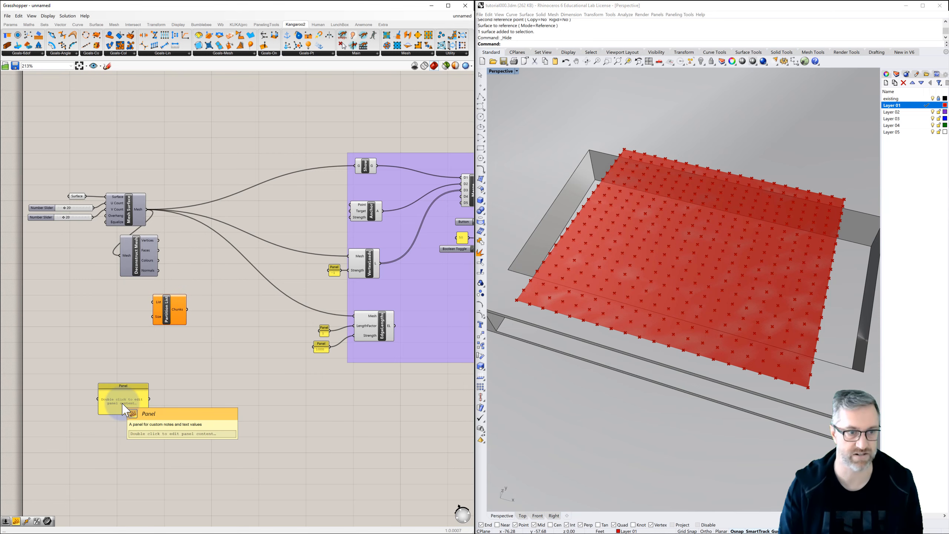
drag(159, 241, 102, 486)
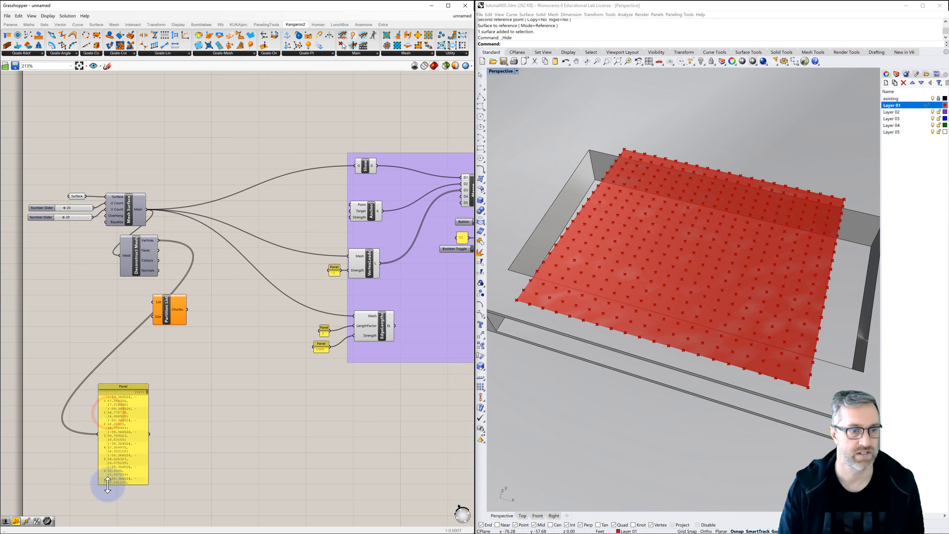
drag(147, 446, 186, 445)
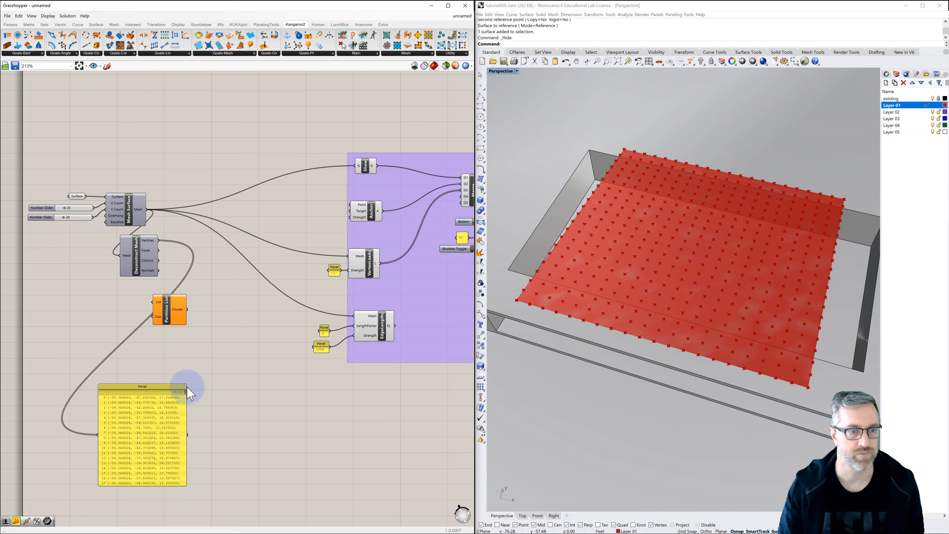
drag(185, 392, 186, 499)
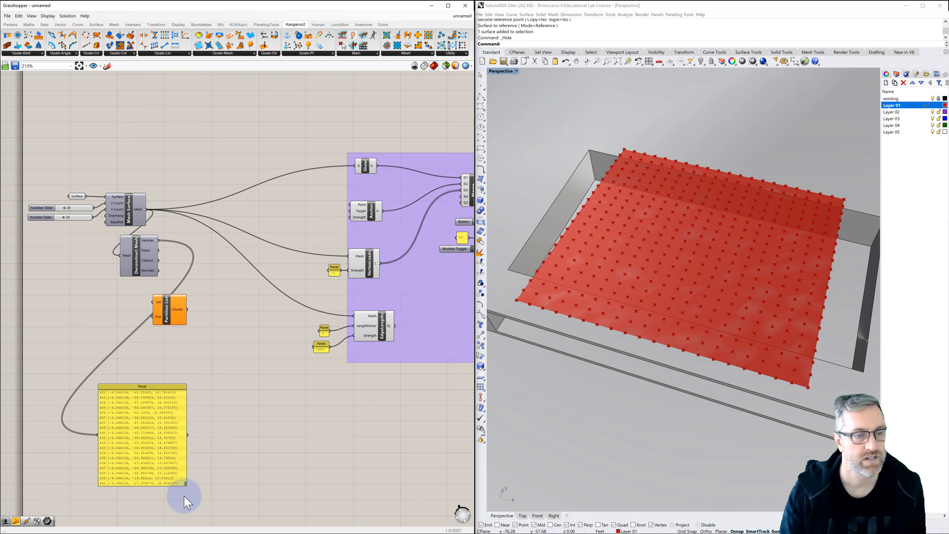
mouse_move(187, 502)
mouse_down()
mouse_move(192, 390)
mouse_move(191, 502)
mouse_up()
drag(195, 441, 202, 360)
Connect the Deconstruct Mesh Vertices output to the List input of Partition List.
drag(157, 305, 165, 305)
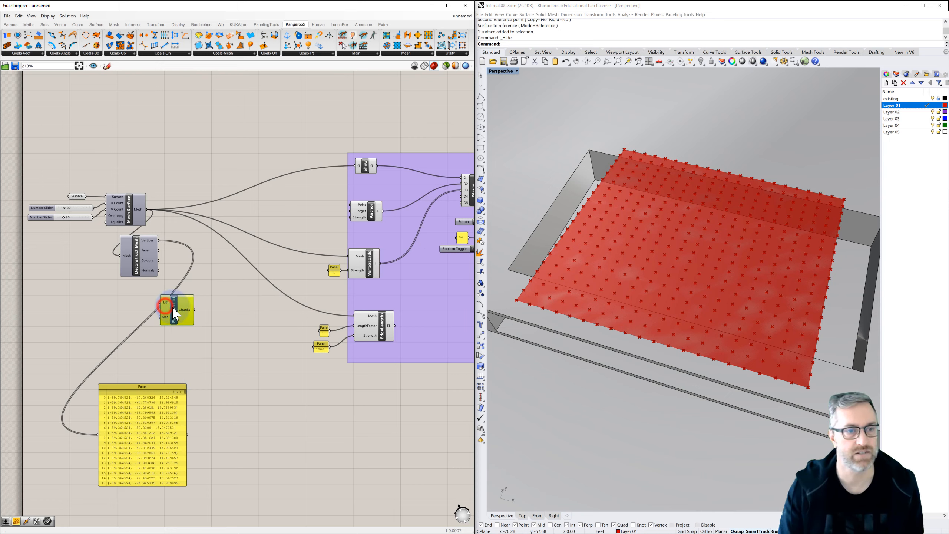
drag(168, 254, 159, 305)
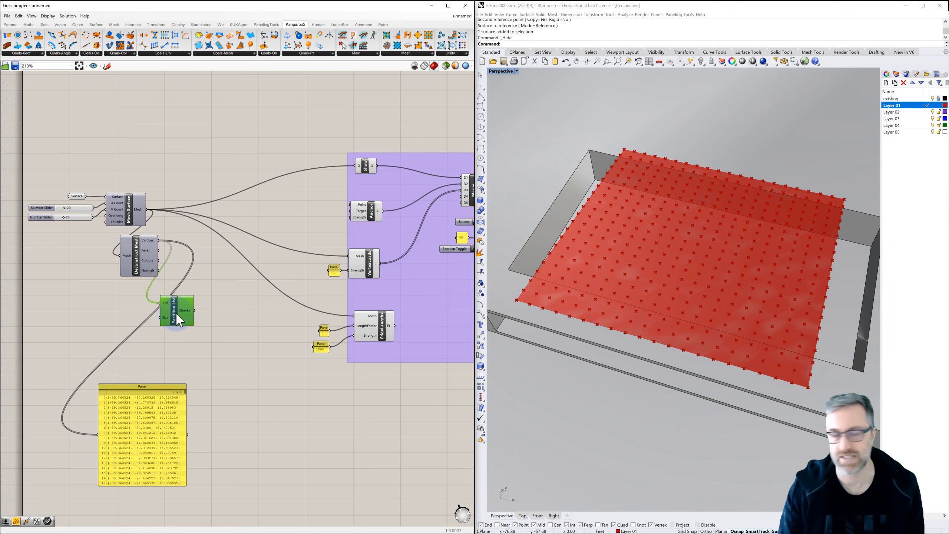
Add an Expression component beside Deconstruct Mesh, below the number sliders.
right_drag(119, 283, 135, 276)
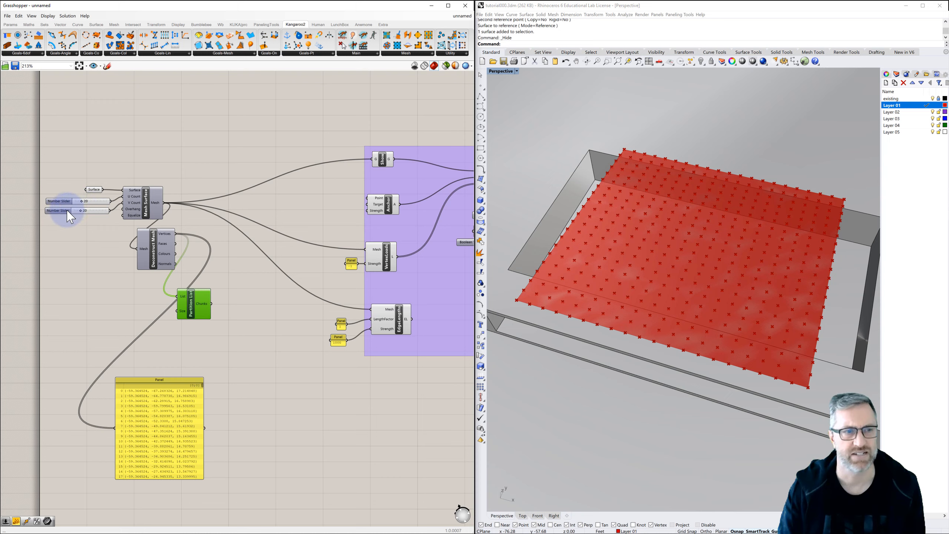
double_click(82, 248)
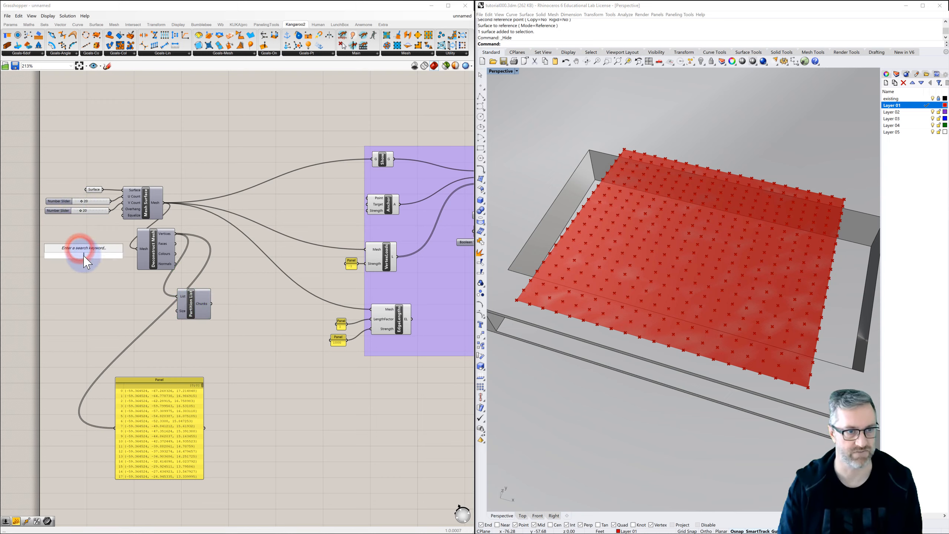
text(expree)
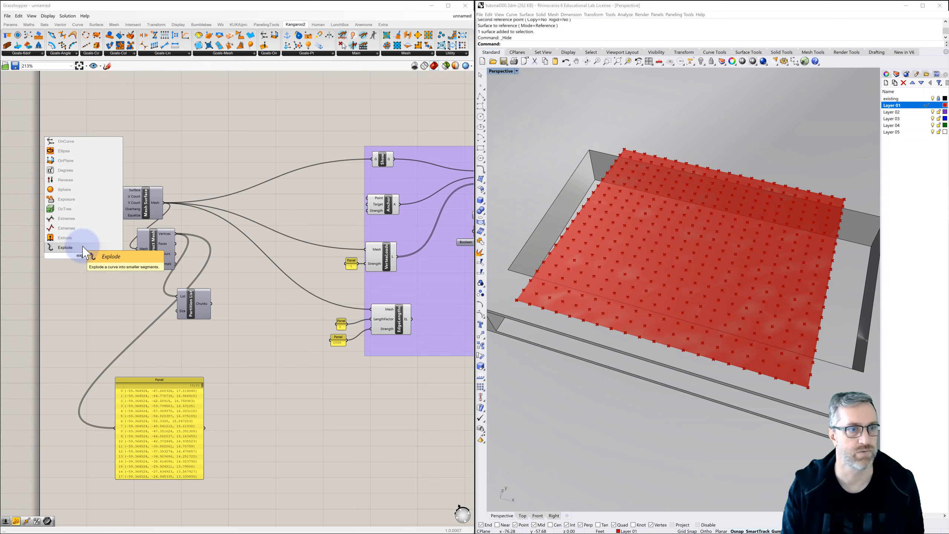
key(BackSpace)
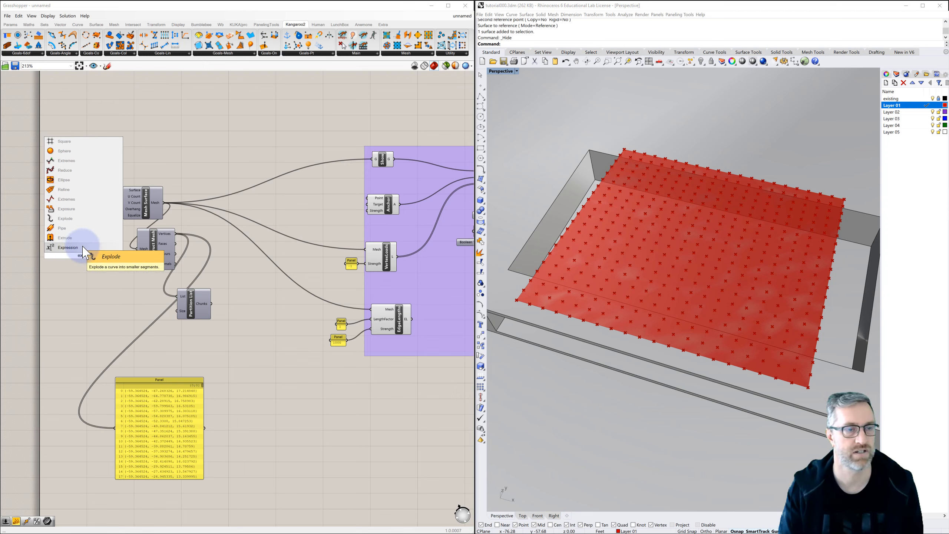
click(83, 247)
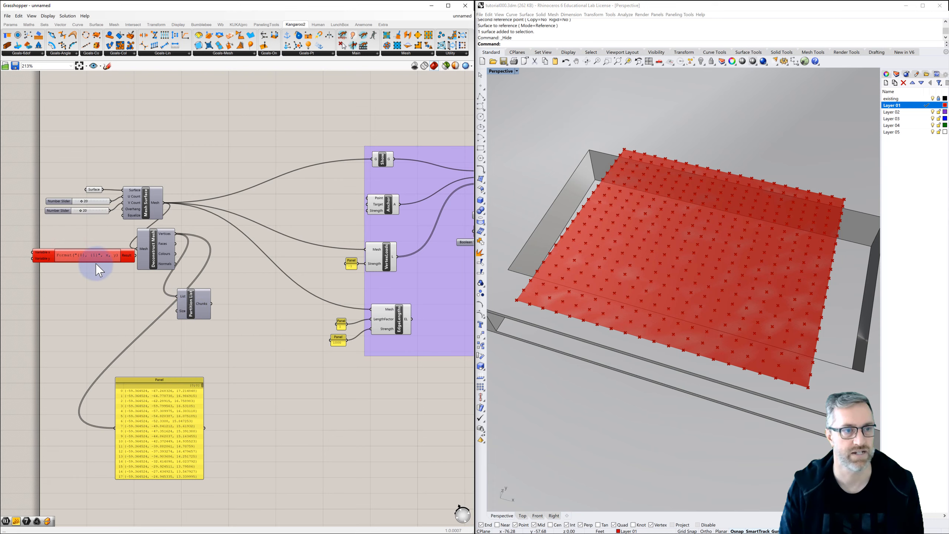
Rename the Expression component's first input to x and remove its second variable input.
scroll(40, 252, up, 1)
right_click(40, 253)
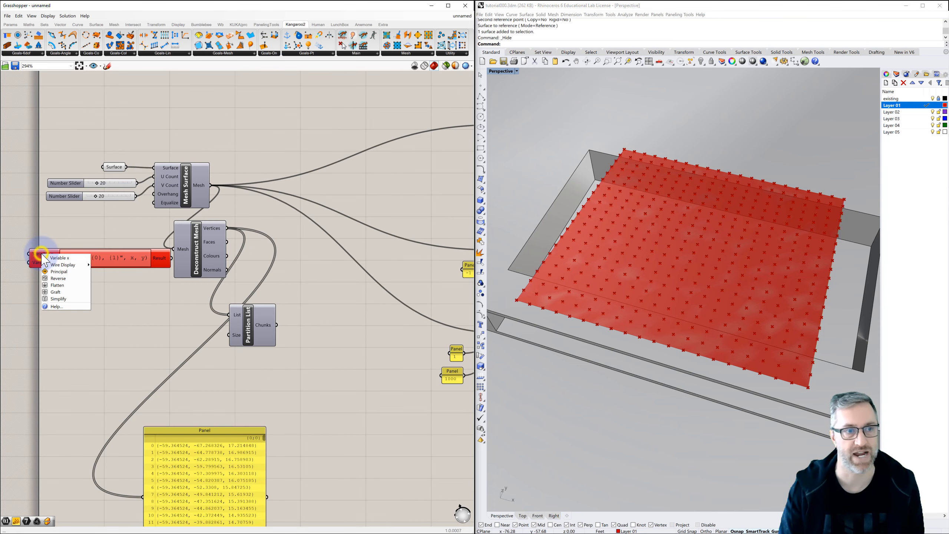
drag(69, 259, 39, 259)
text(x)
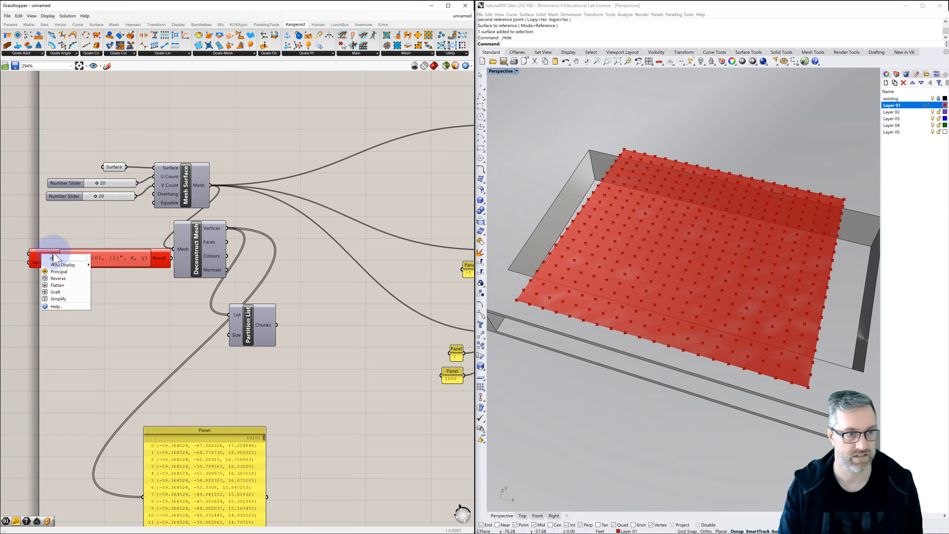
click(67, 229)
scroll(50, 262, up, 4)
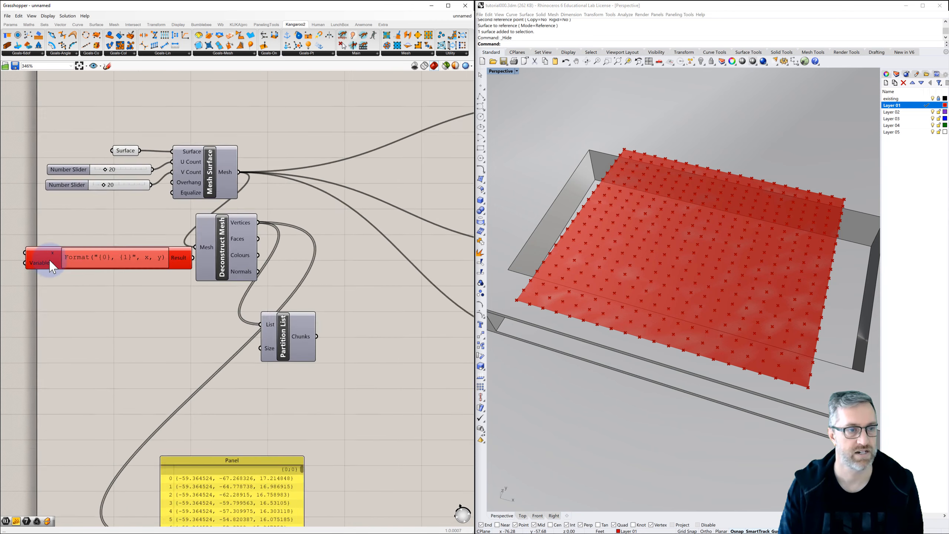
click(60, 265)
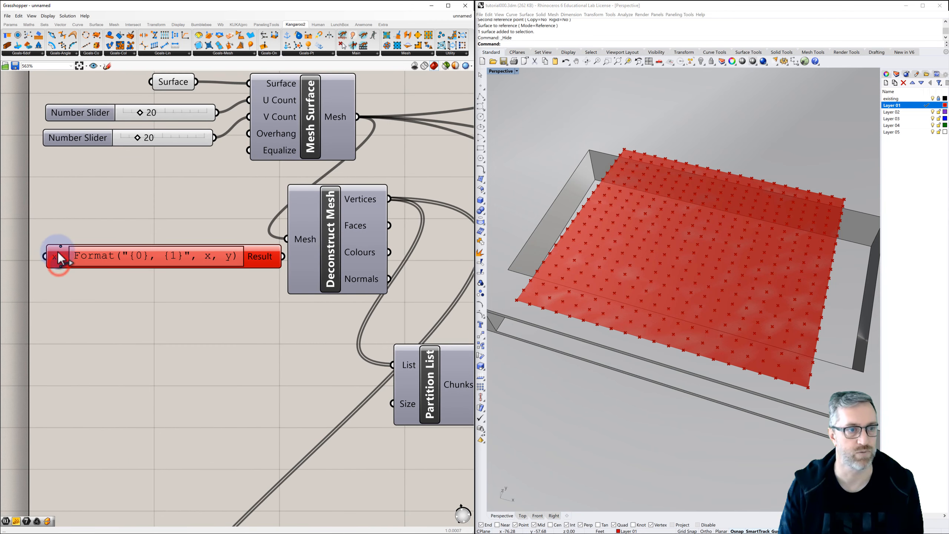
Replace the Expression component's default formula with x+1.
double_click(108, 258)
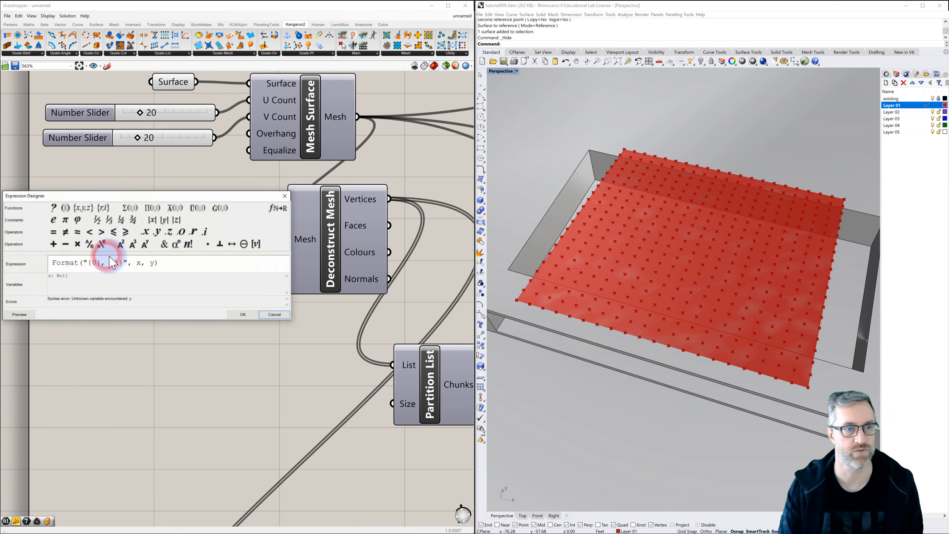
drag(172, 263, 28, 256)
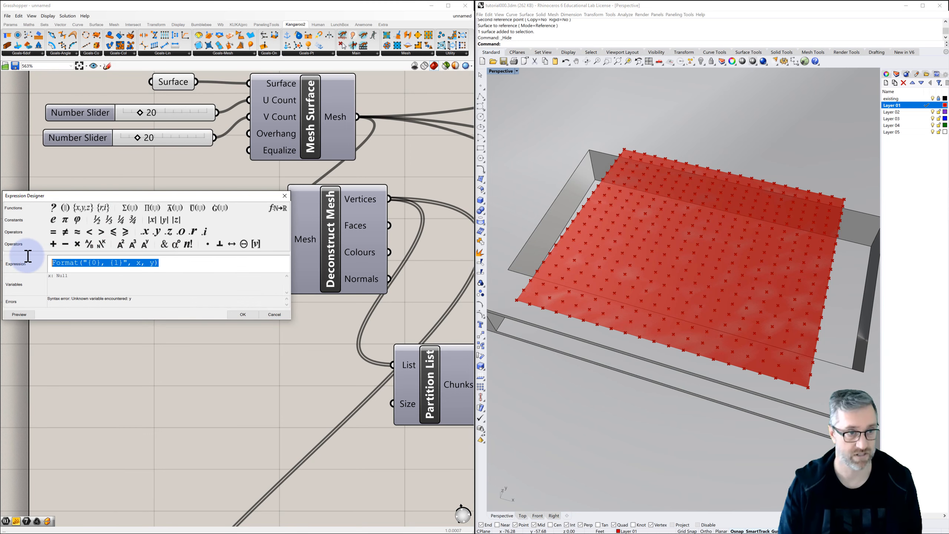
text(x+1)
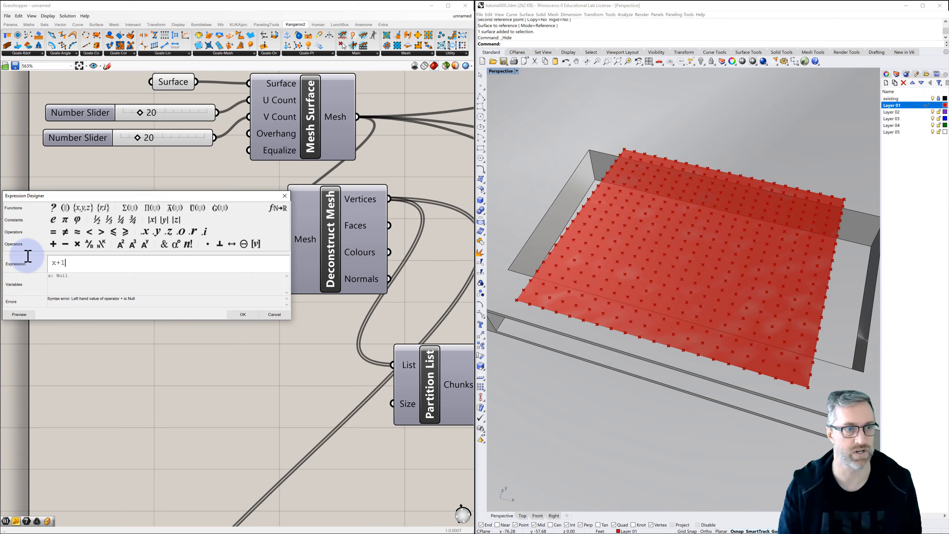
click(237, 315)
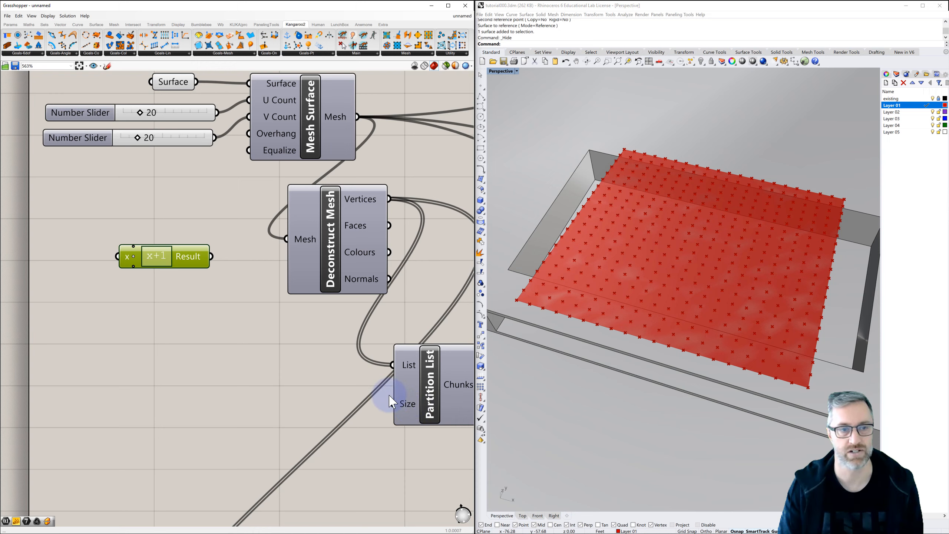
Feed the V Count slider into the expression's x input and connect its Result to the Partition List Size input.
drag(215, 138, 118, 256)
drag(210, 256, 393, 403)
Place a copy of the vertex coordinate panel beside the original and connect the Partition List Chunks output to it.
right_drag(365, 422, 214, 266)
scroll(261, 355, down, 2)
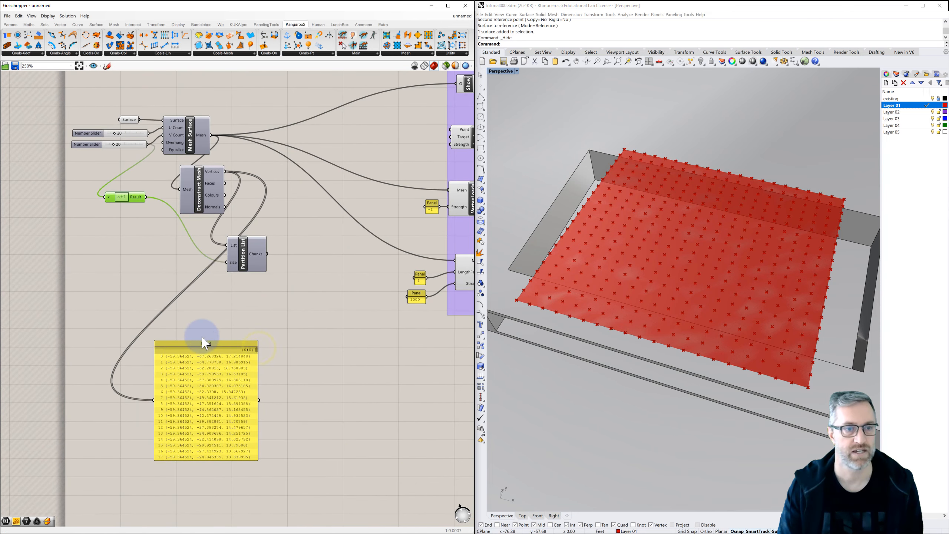
click(195, 340)
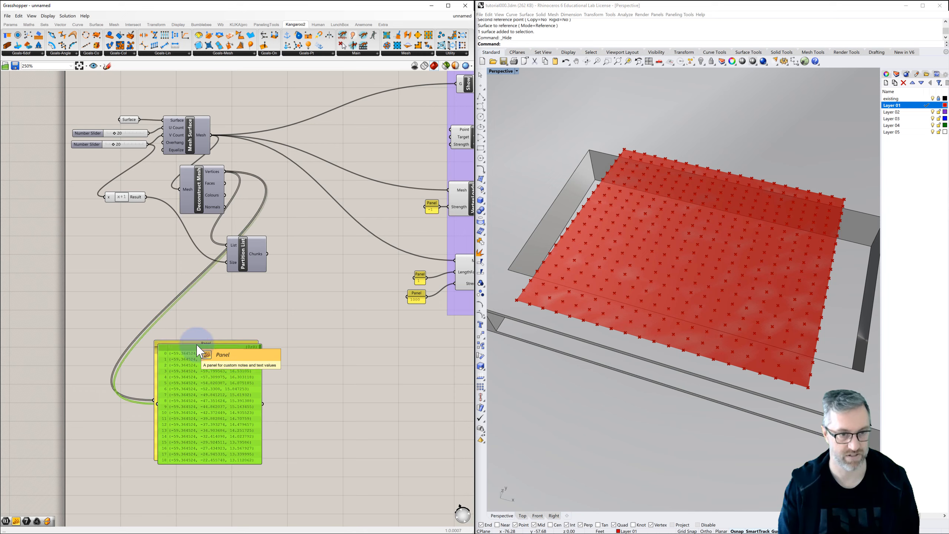
alt+drag(197, 349, 320, 347)
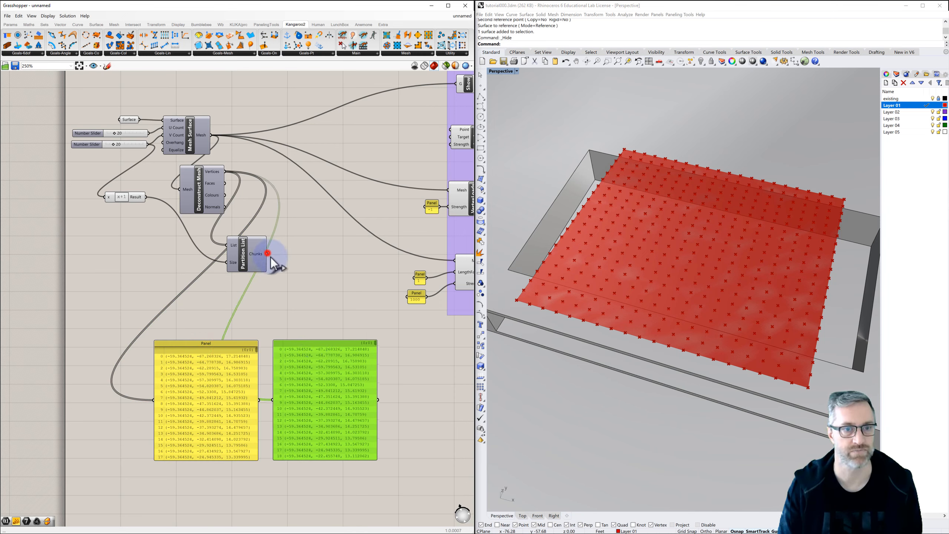
drag(271, 255, 273, 398)
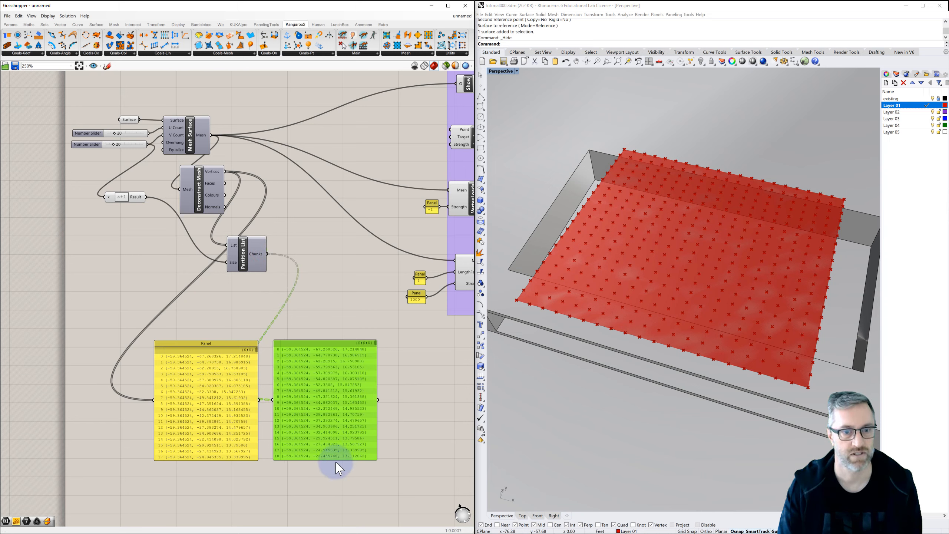
Lengthen both coordinate panels to compare their lists and highlight the Partition List points in the viewport.
drag(337, 461, 332, 509)
drag(240, 461, 238, 508)
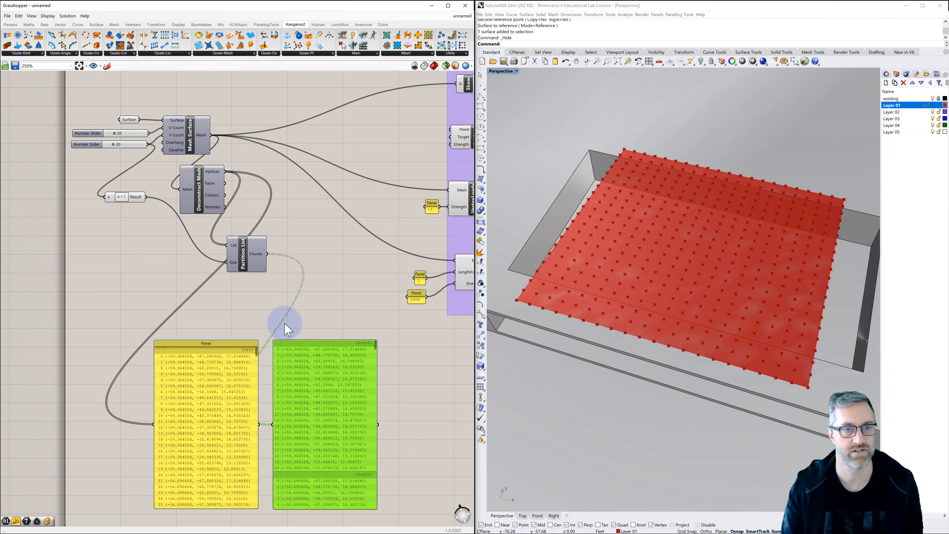
right_drag(297, 292, 265, 292)
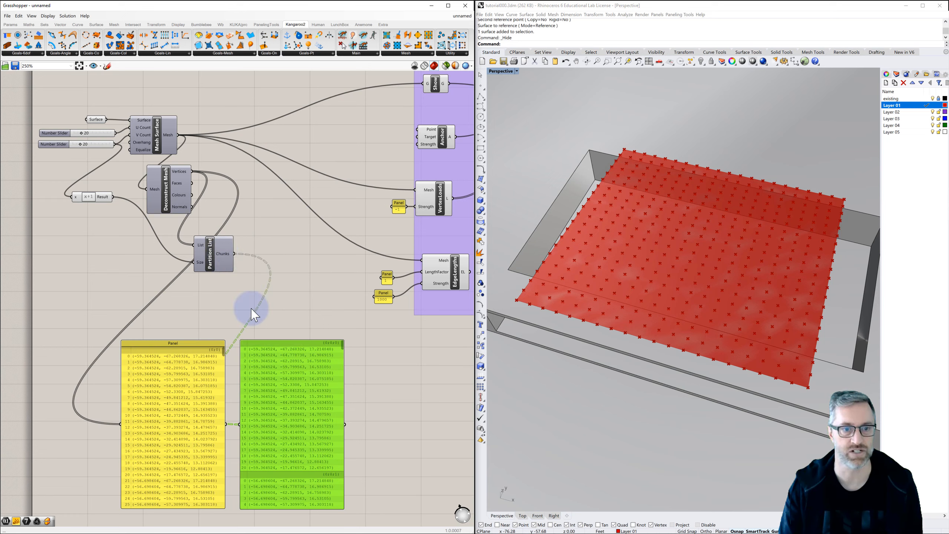
click(209, 254)
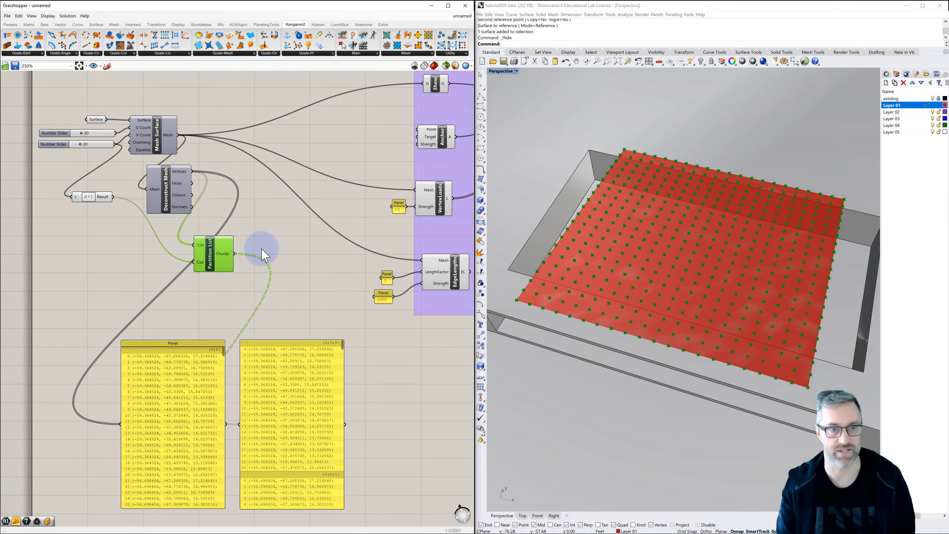
click(278, 236)
click(212, 255)
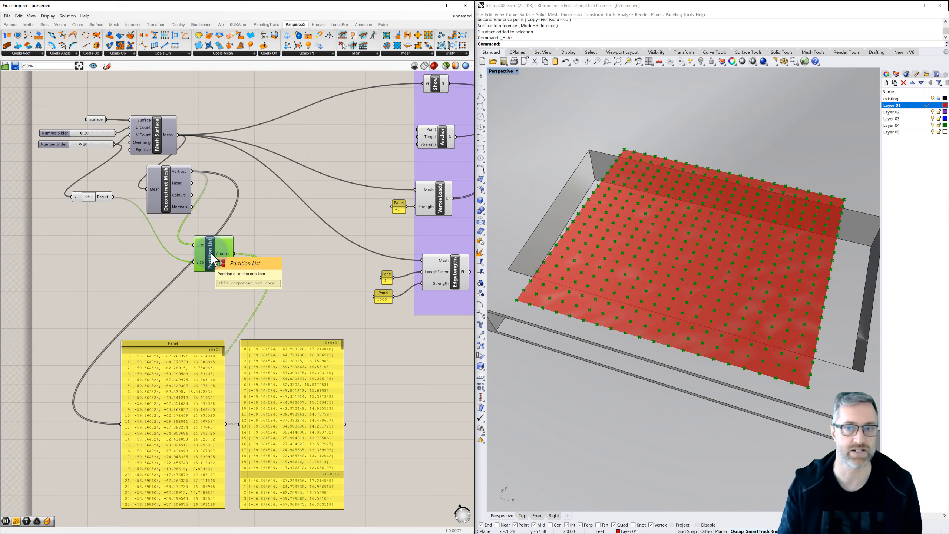
click(238, 254)
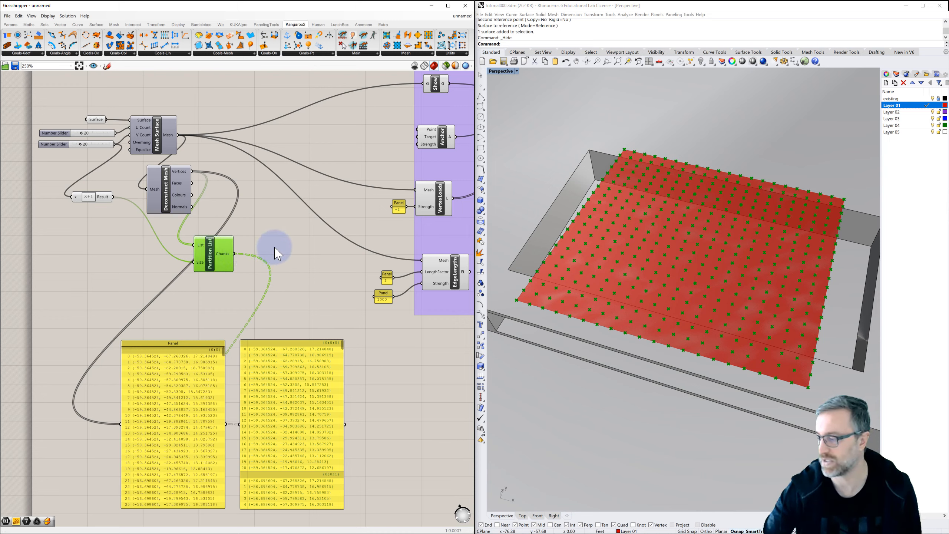
Add a List Item component beside Partition List and connect Chunks to its List input, comparing both components' points.
scroll(275, 250, up, 2)
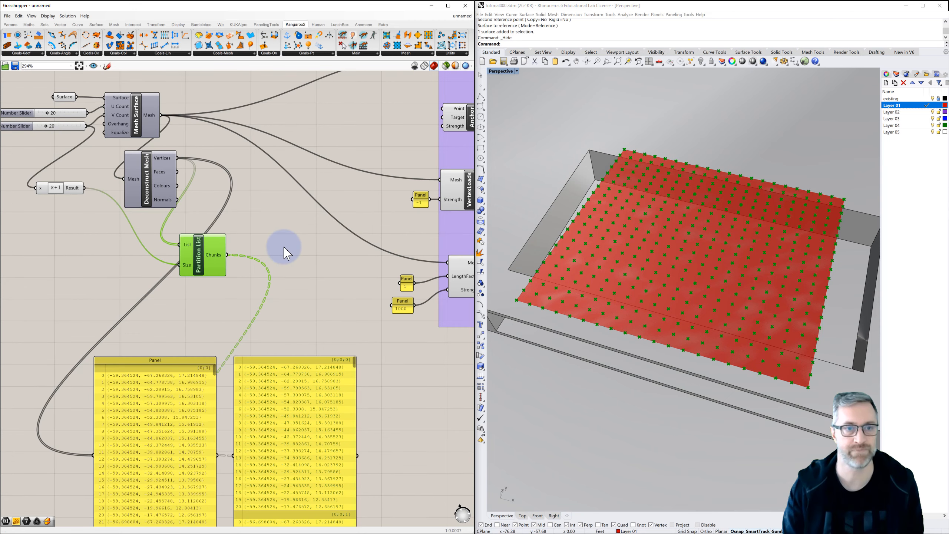
double_click(284, 250)
text(list)
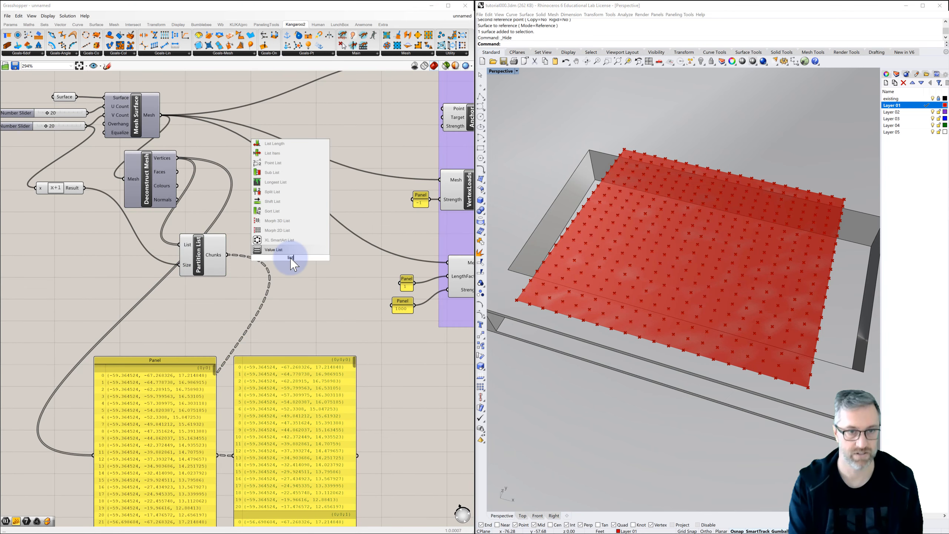
click(282, 153)
drag(225, 257, 285, 250)
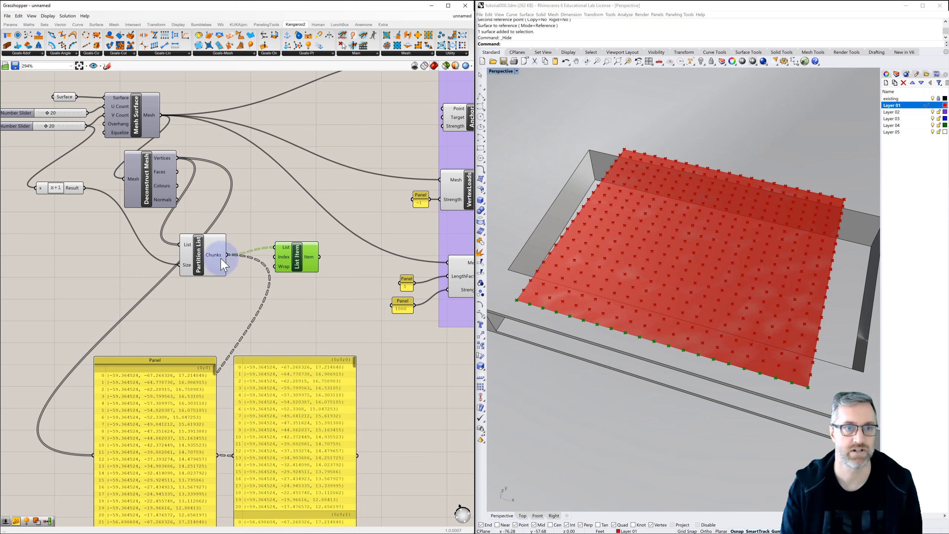
click(200, 260)
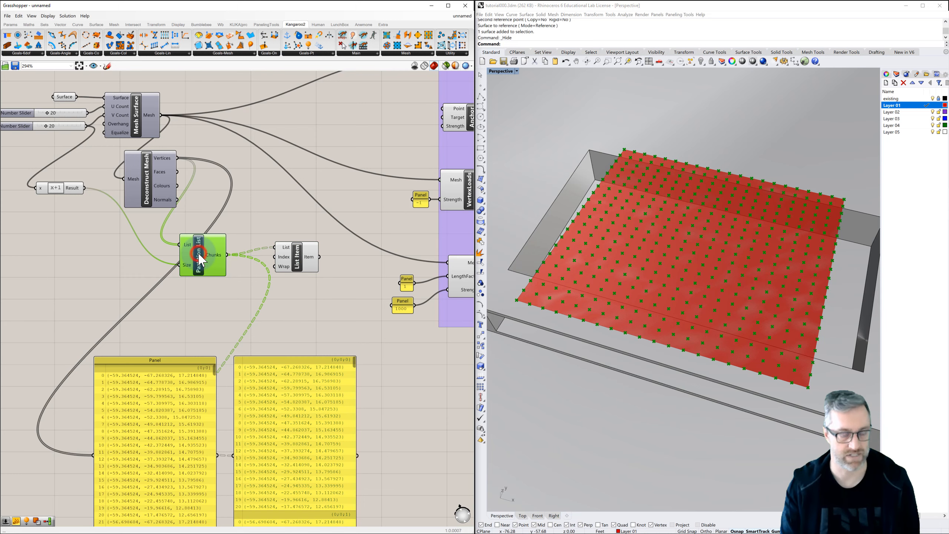
click(265, 225)
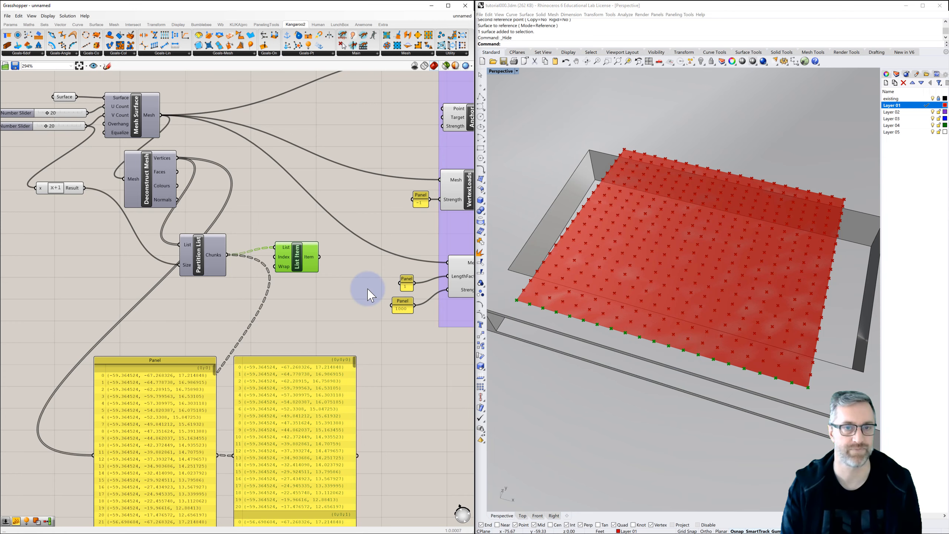
Duplicate the List Item component just below the original, keeping its connection to the Partition List chunks.
right_drag(362, 284, 341, 263)
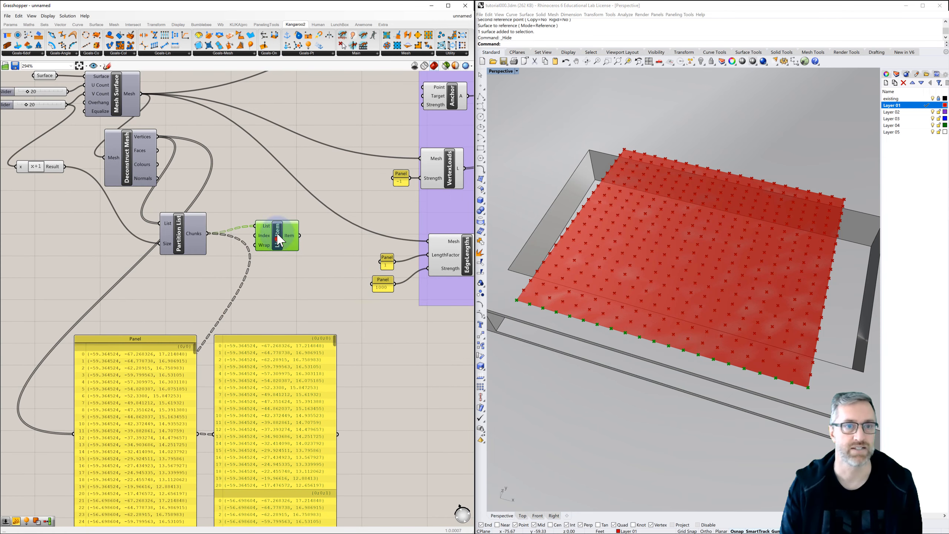
drag(278, 234, 284, 270)
key(ctrl+c)
key(ctrl+v)
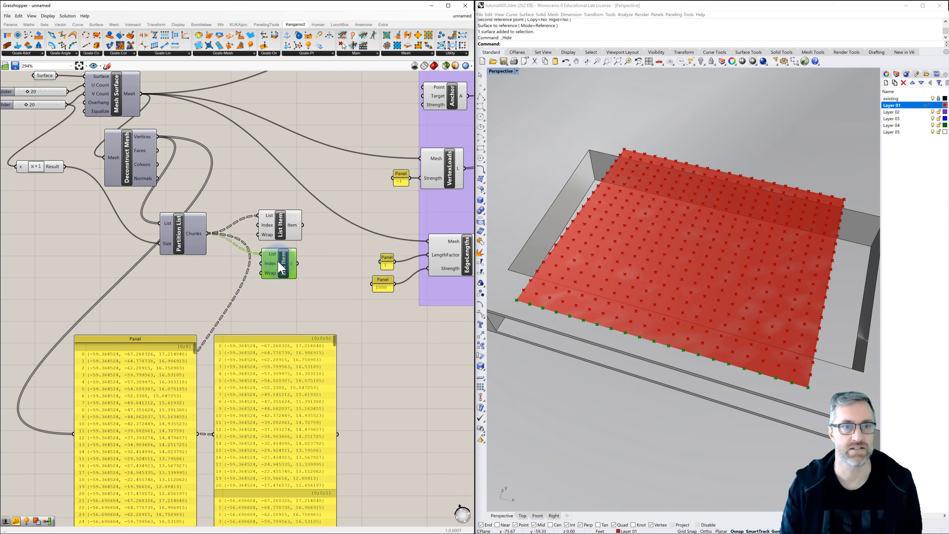
Reverse the List input of the lower List Item and compare its picked edge points with the upper one's.
right_click(268, 263)
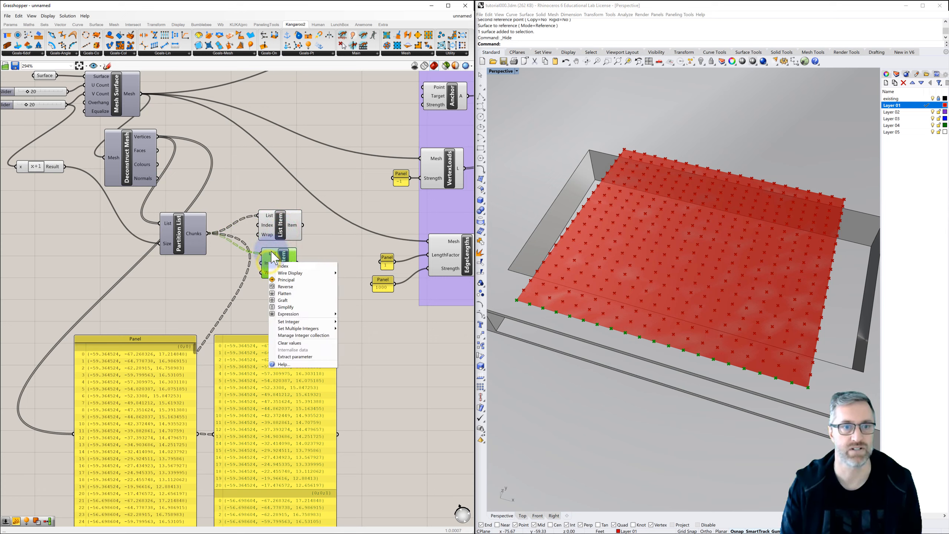
right_click(271, 252)
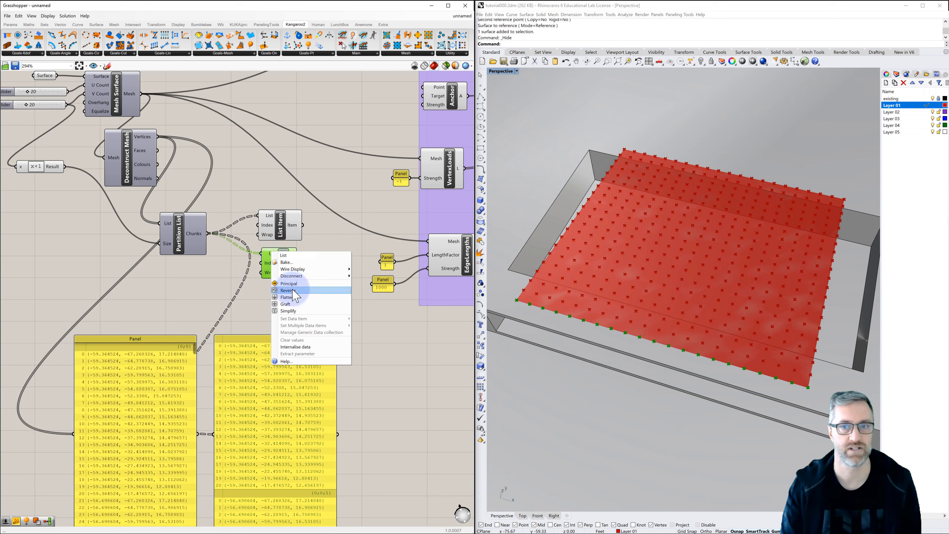
click(293, 295)
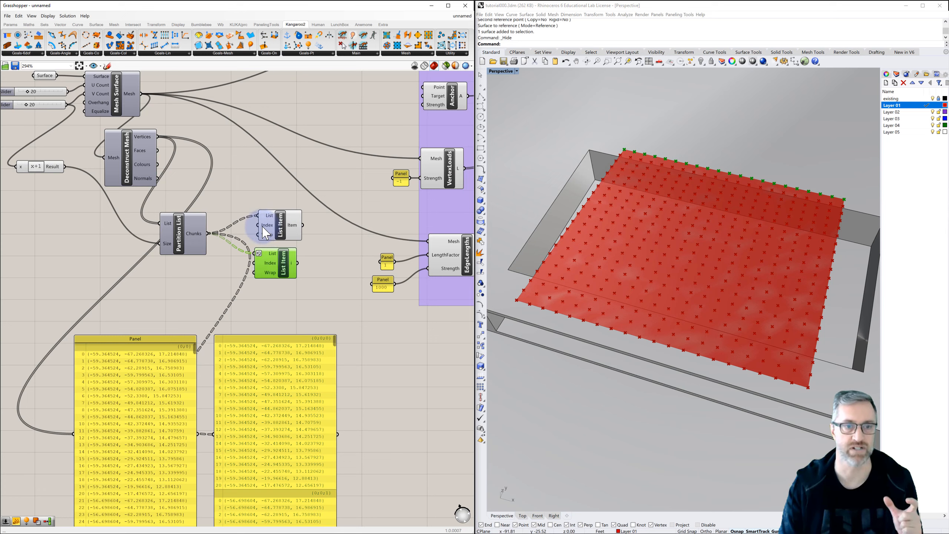
drag(282, 226, 282, 225)
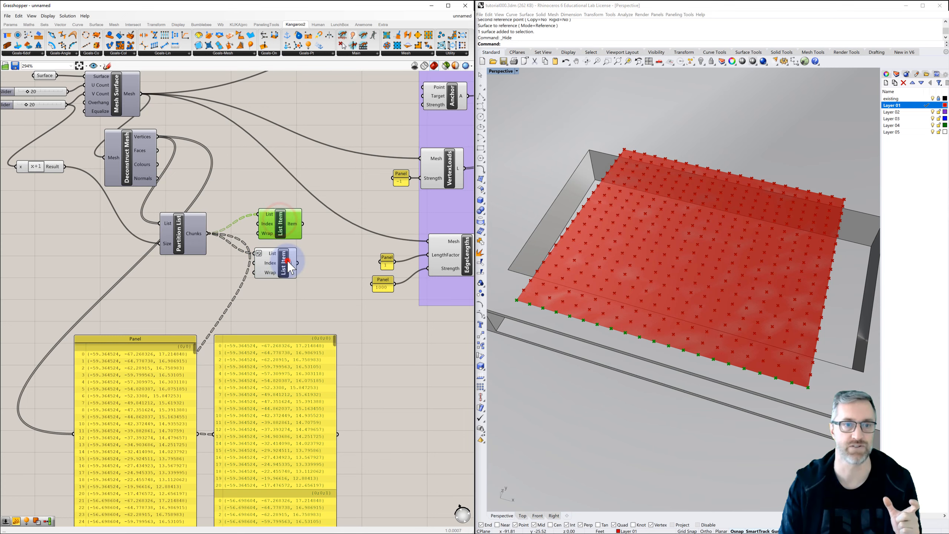
Highlight the upper and lower List Item components alternately to check which mesh edge's points each one picks.
click(286, 268)
click(281, 219)
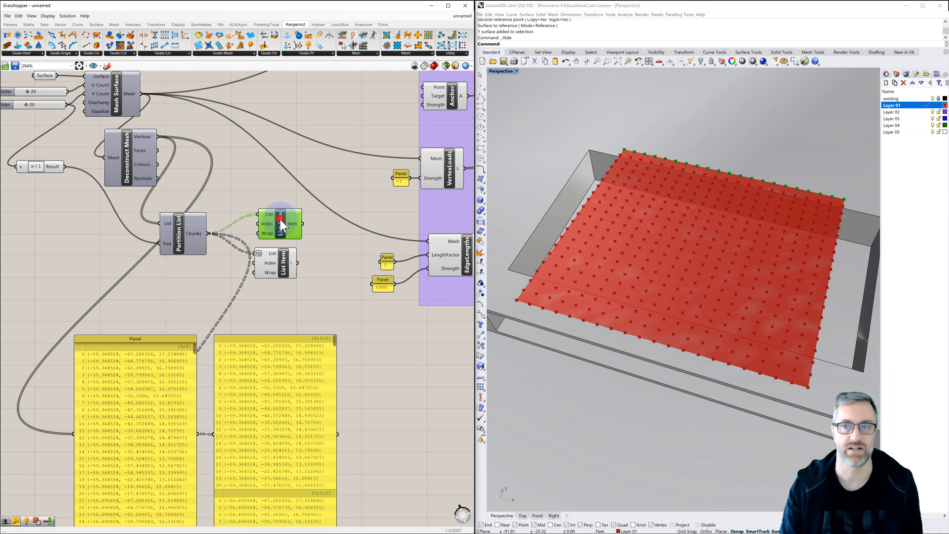
click(286, 258)
scroll(288, 262, down, 1)
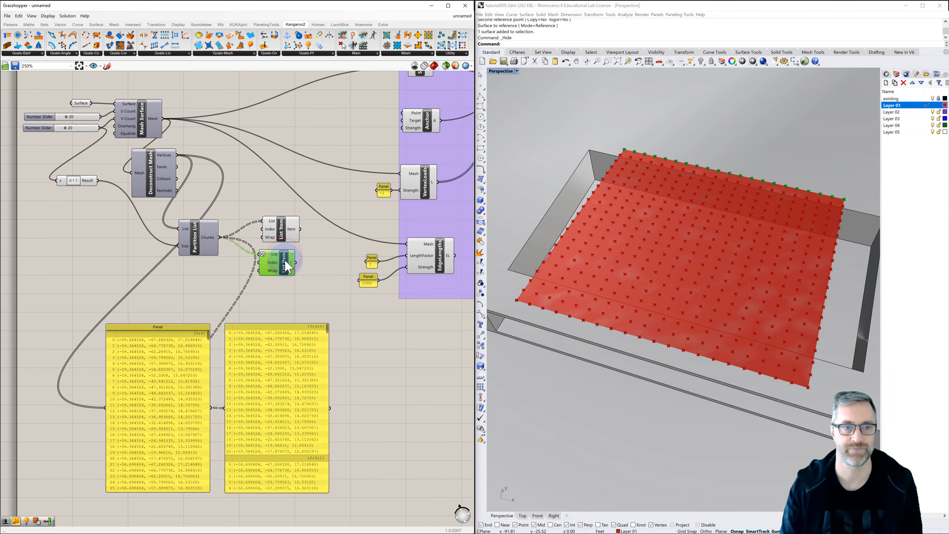
Duplicate the right-hand coordinate panel beside the original, feed it the upper List Item's output, and inspect its branch structure.
click(175, 329)
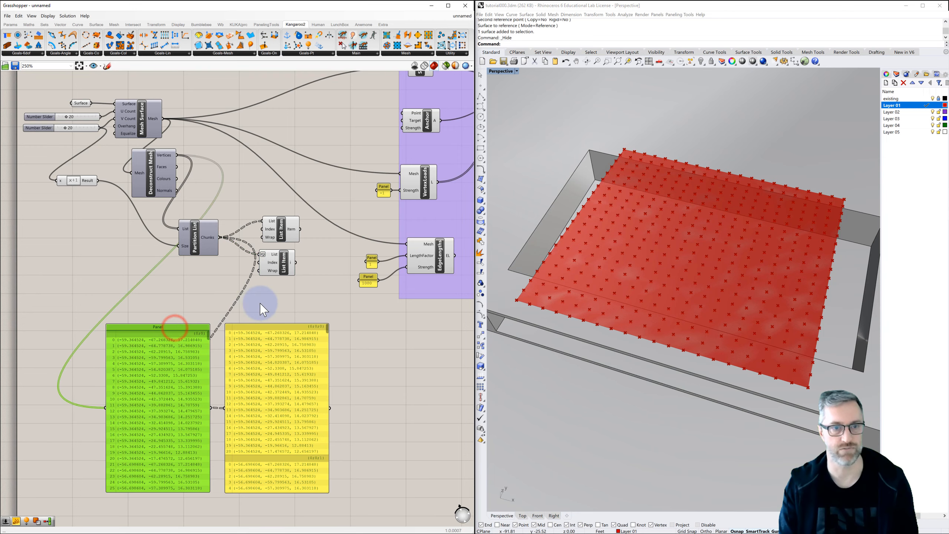
right_drag(258, 312, 222, 300)
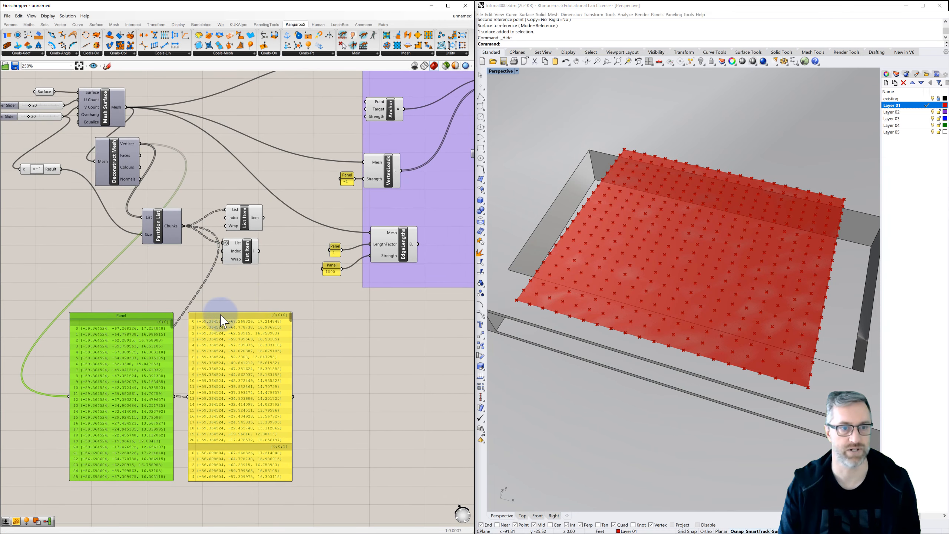
click(219, 316)
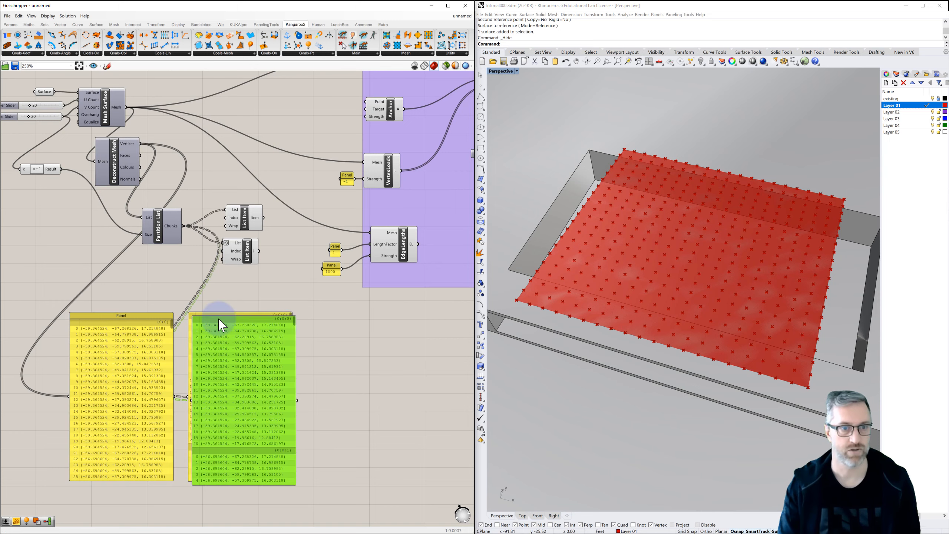
alt+drag(218, 318, 347, 320)
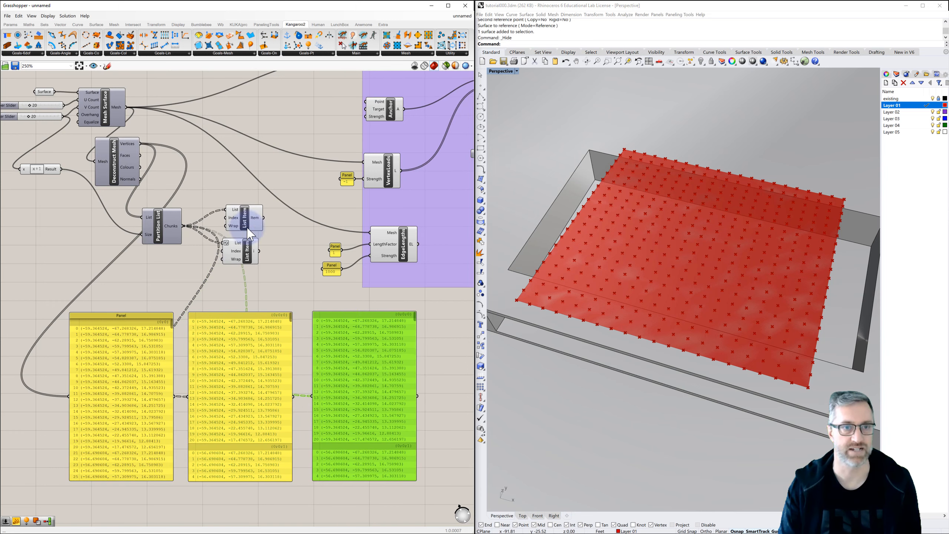
drag(293, 353, 312, 396)
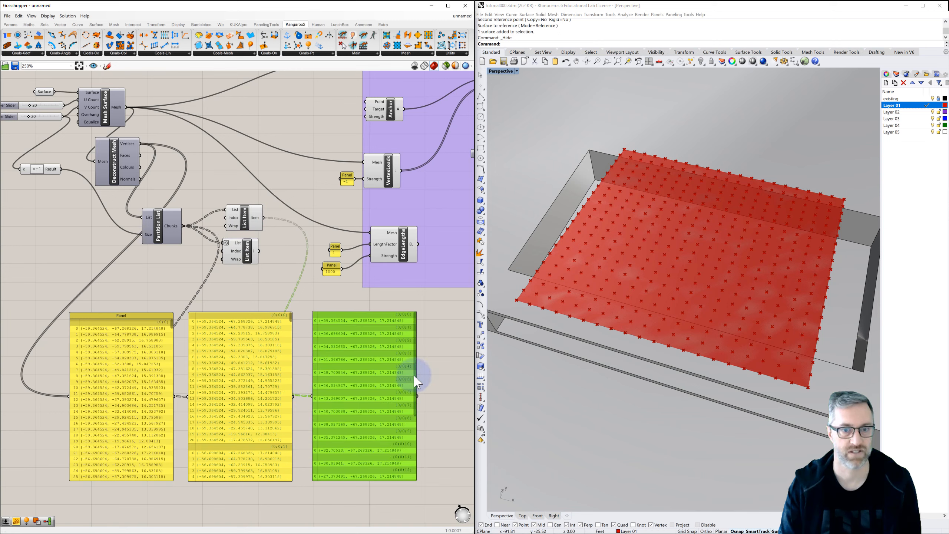
drag(414, 387, 415, 451)
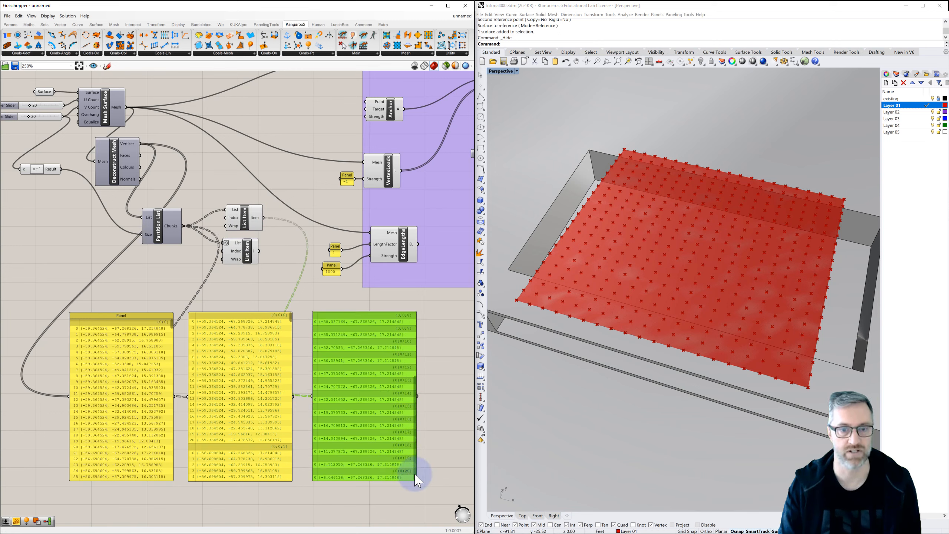
scroll(416, 471, up, 5)
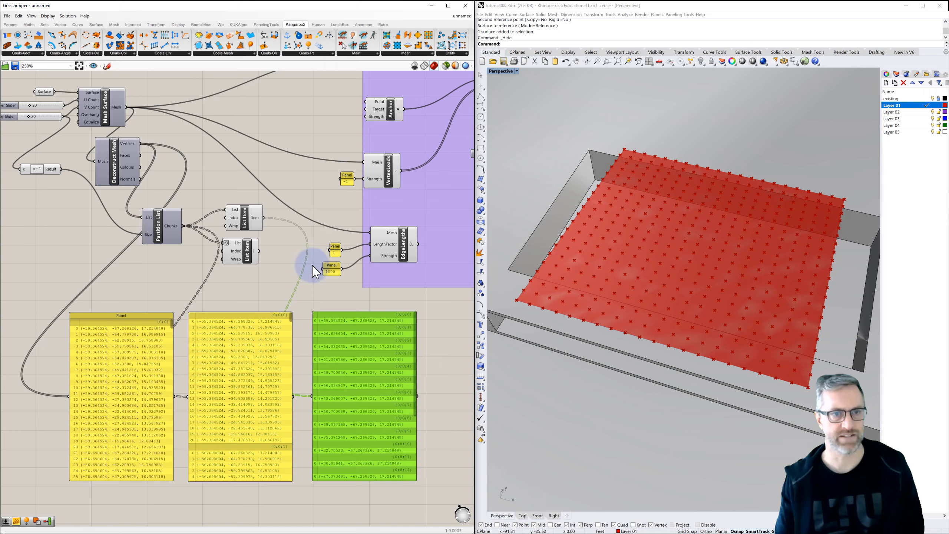
Flatten the upper List Item's Item output to compare the data structure, and turn the flattening off again.
right_click(256, 217)
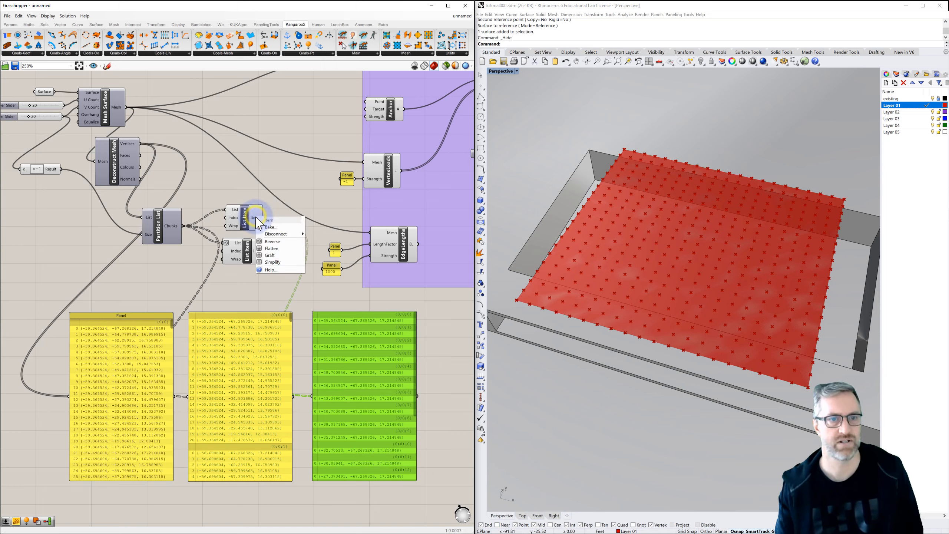
click(280, 248)
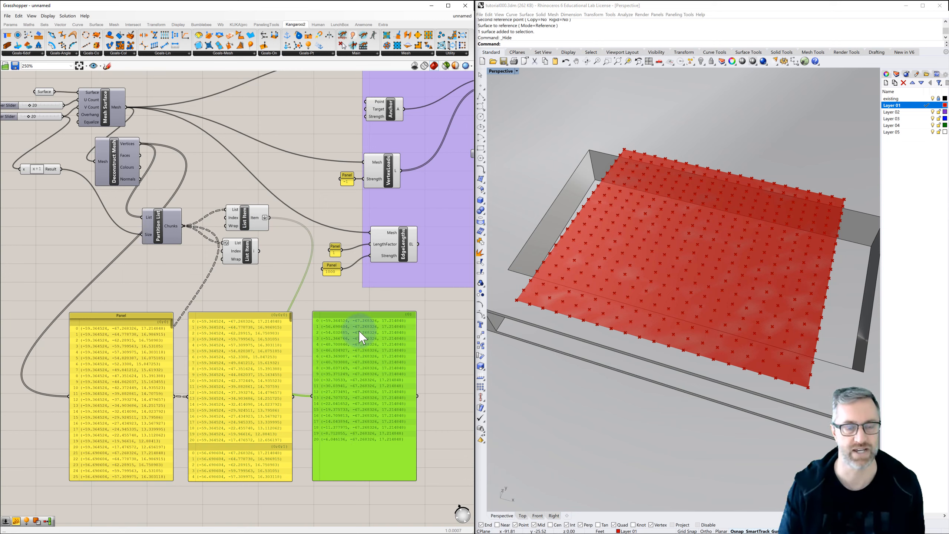
right_click(264, 218)
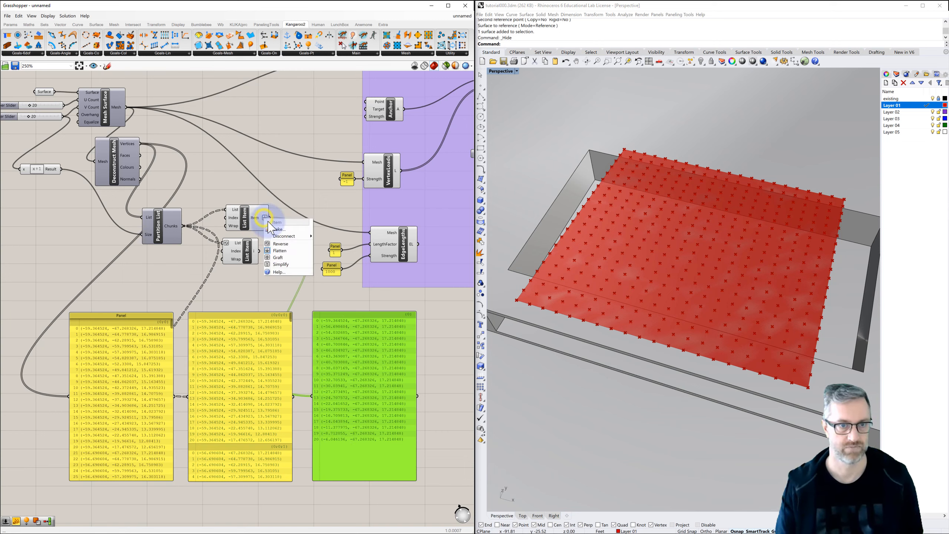
click(278, 249)
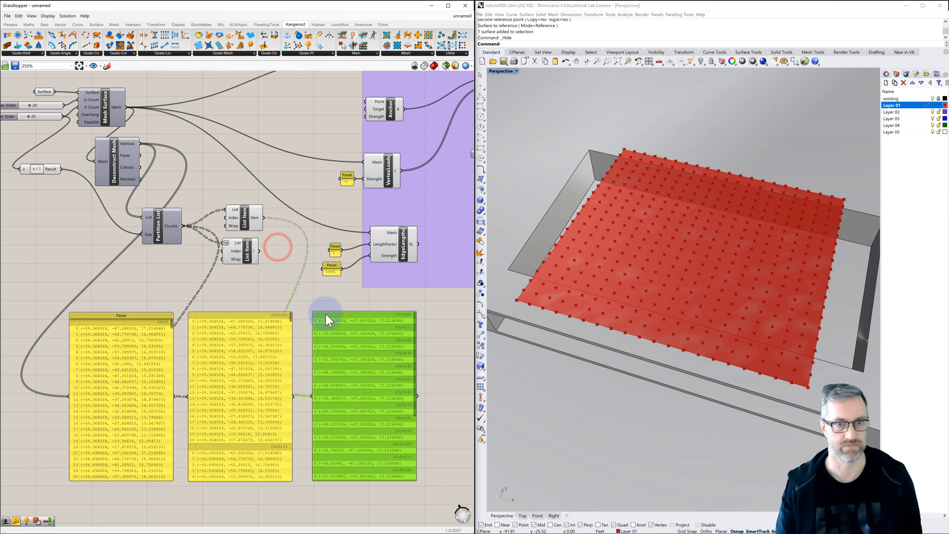
Delete the three coordinate panels below the Partition List and List Item components.
key(Delete)
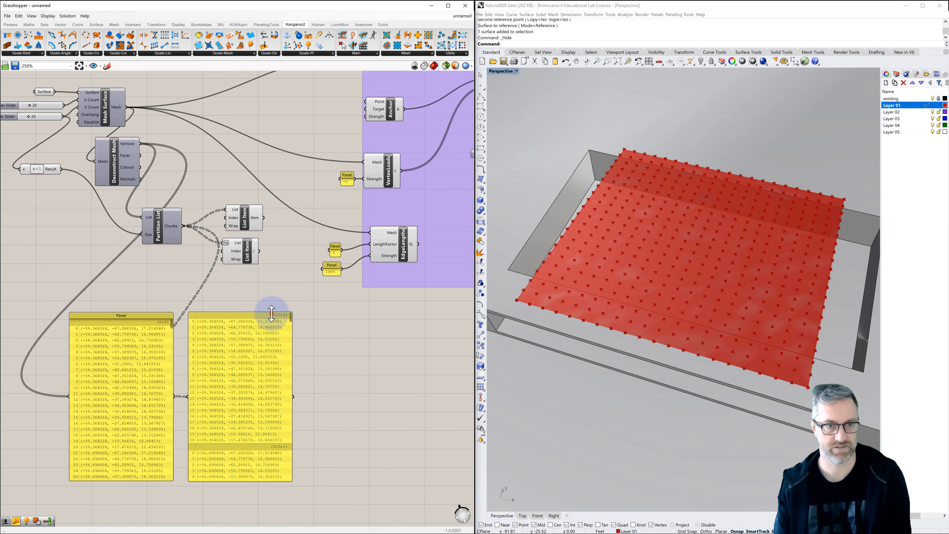
click(142, 314)
key(Delete)
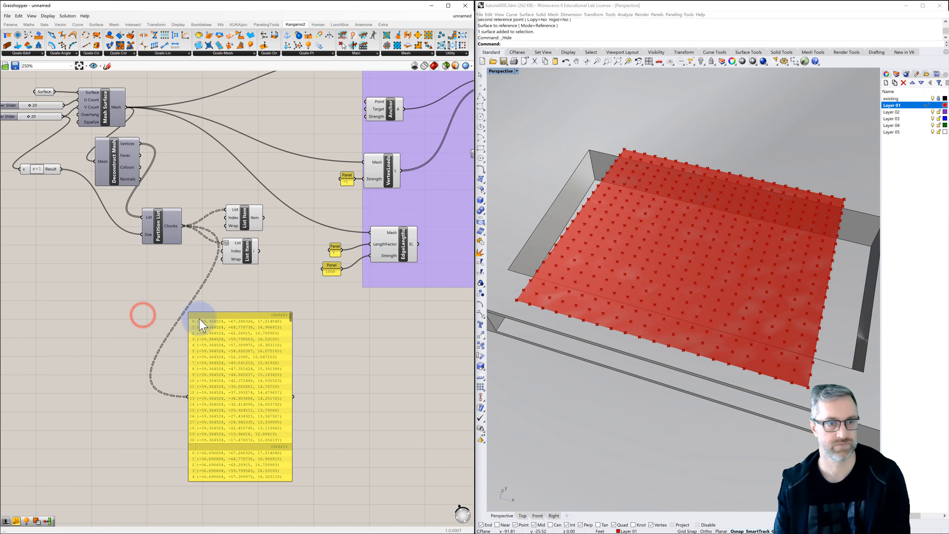
click(207, 322)
key(Delete)
Add a Point parameter, connect both List Item outputs to it, and feed it into the Anchor's Point input.
right_drag(260, 312, 206, 359)
scroll(226, 336, down, 2)
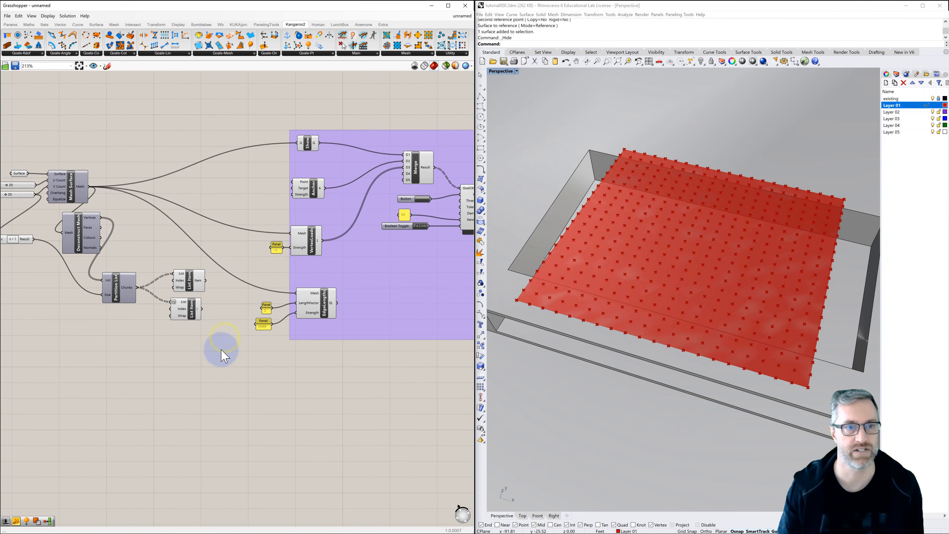
double_click(262, 184)
text(point)
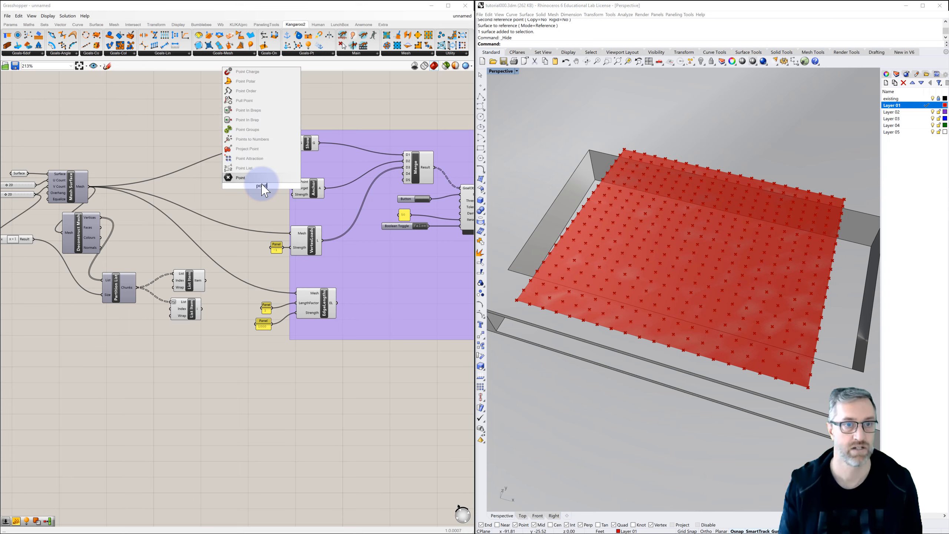
click(243, 178)
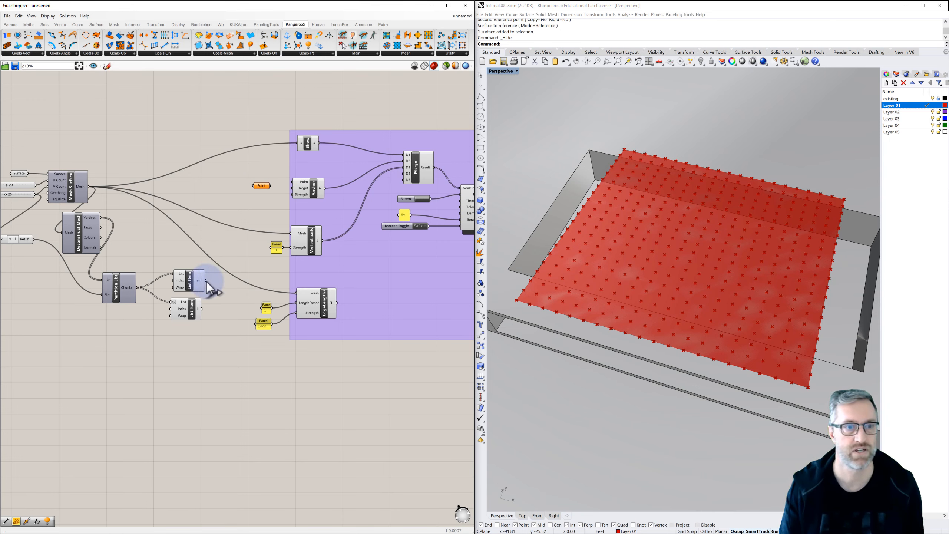
drag(205, 281, 254, 185)
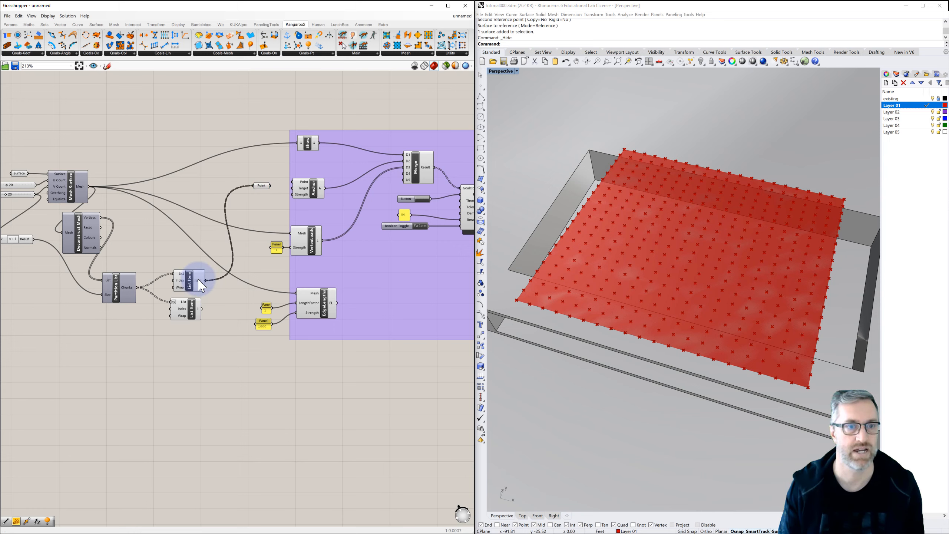
drag(201, 308, 292, 182)
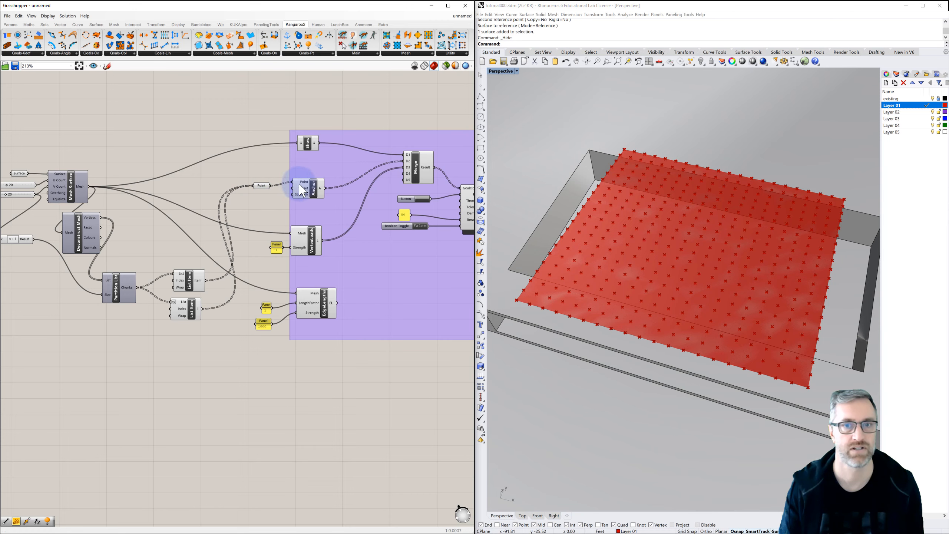
Switch the Boolean Toggle on to run the BouncySolver and inspect how the anchored mesh behaves in the viewport.
right_drag(361, 205, 276, 195)
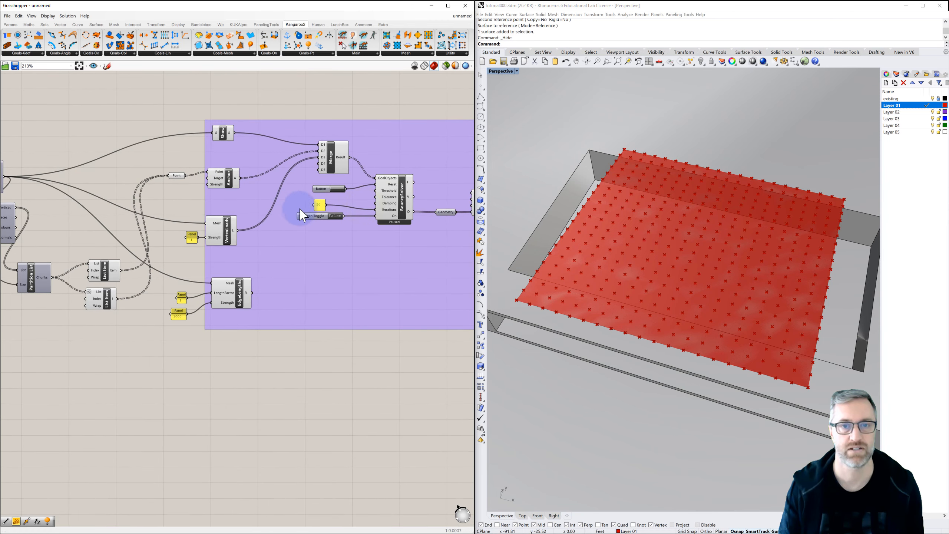
scroll(304, 212, down, 1)
scroll(304, 214, down, 1)
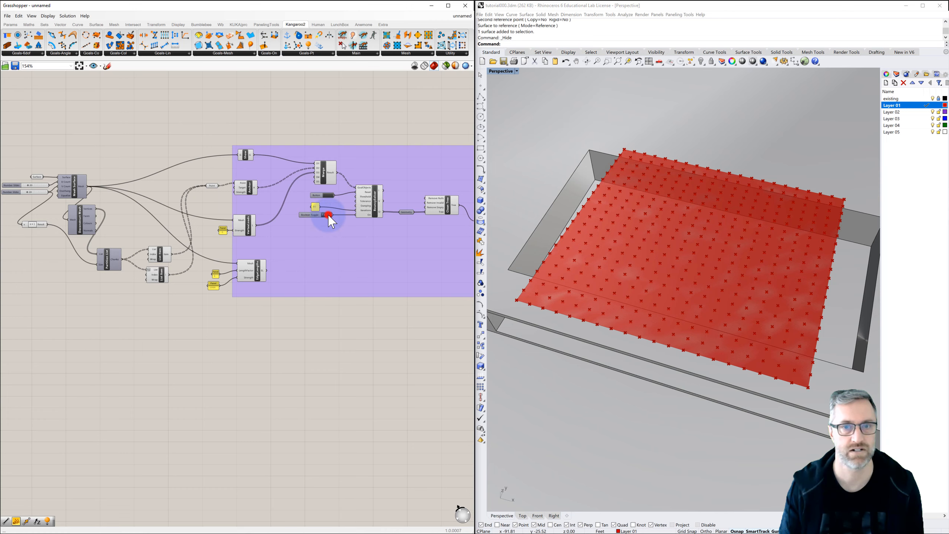
click(328, 215)
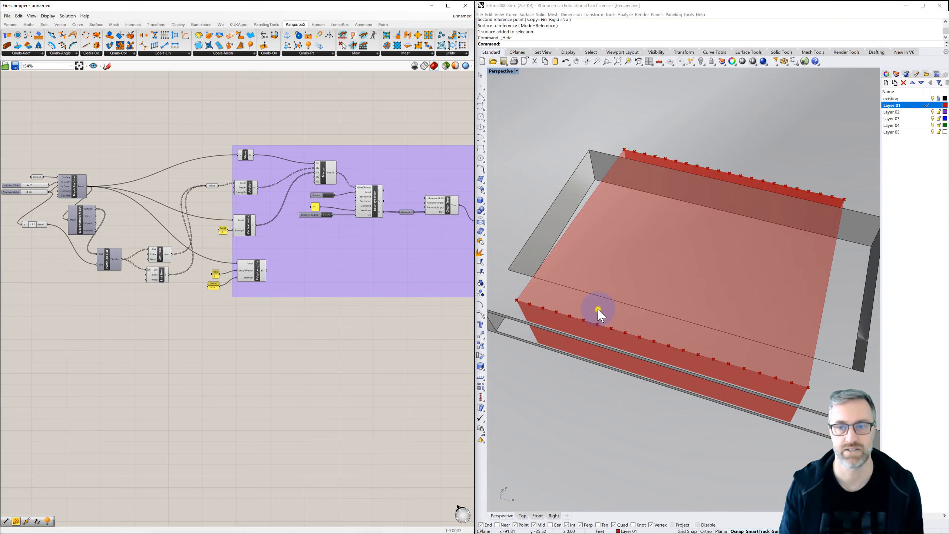
right_drag(599, 316, 580, 290)
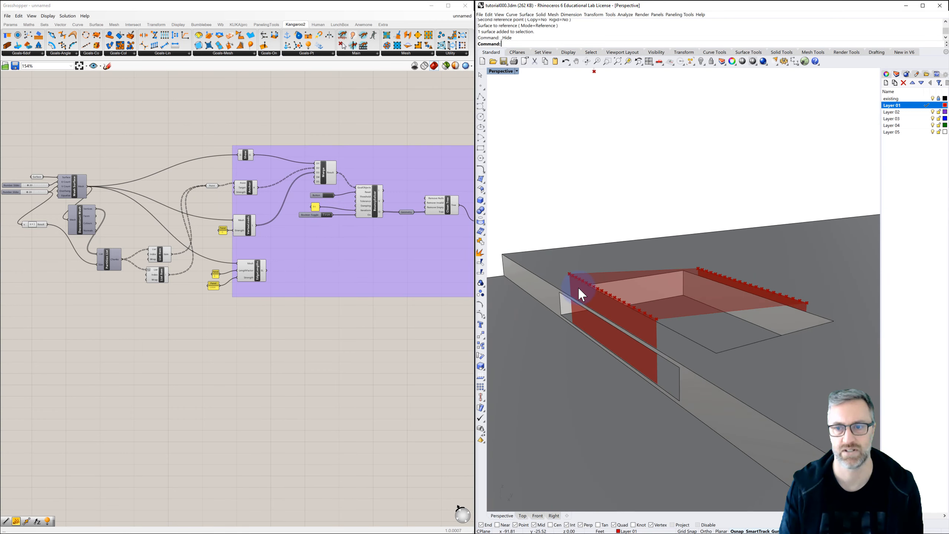
scroll(576, 291, down, 5)
right_drag(583, 340, 593, 319)
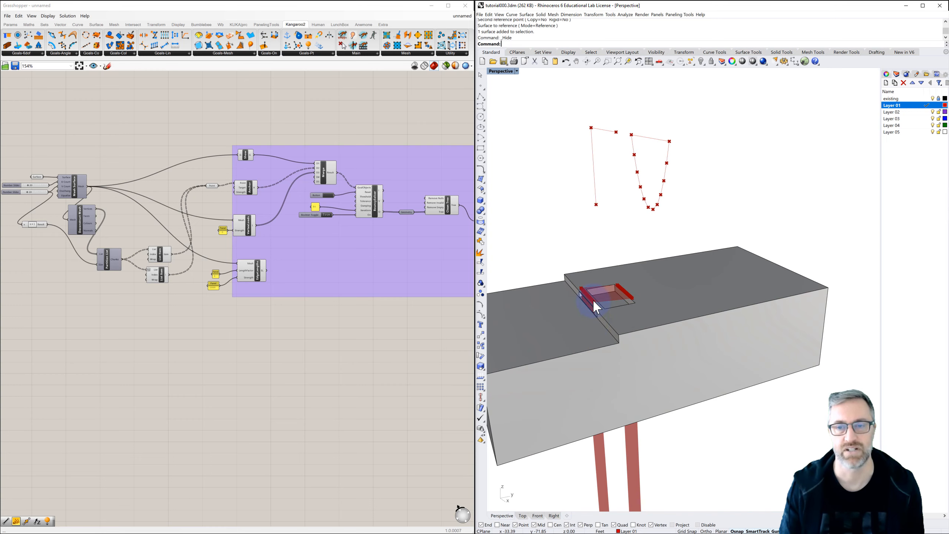
scroll(593, 300, up, 2)
Connect the EdgeLengths output to the Merge's D4 input and reset the simulation.
scroll(264, 271, up, 3)
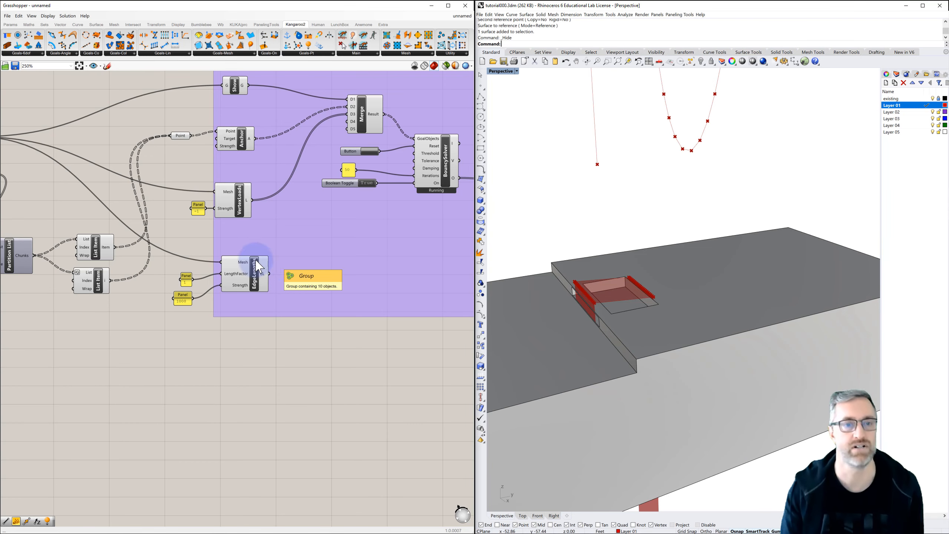
drag(270, 275, 352, 123)
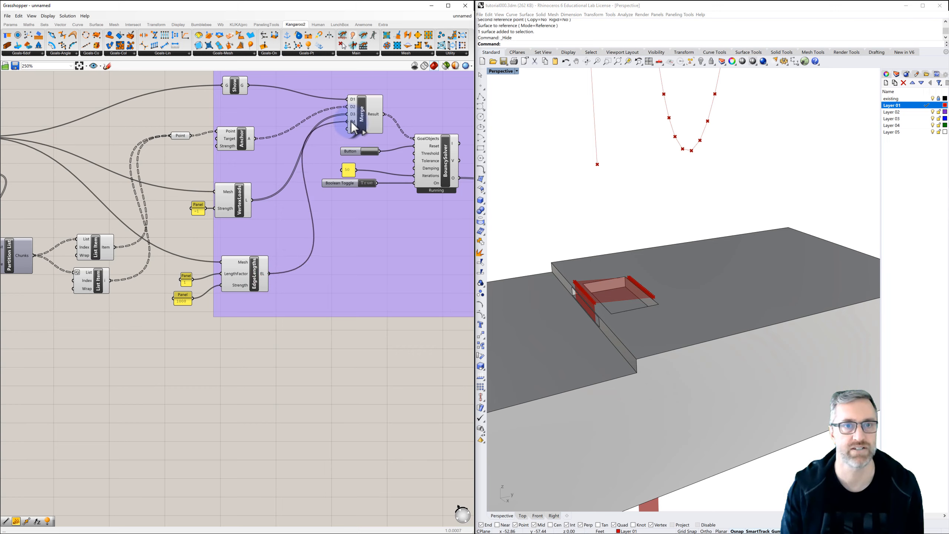
click(370, 151)
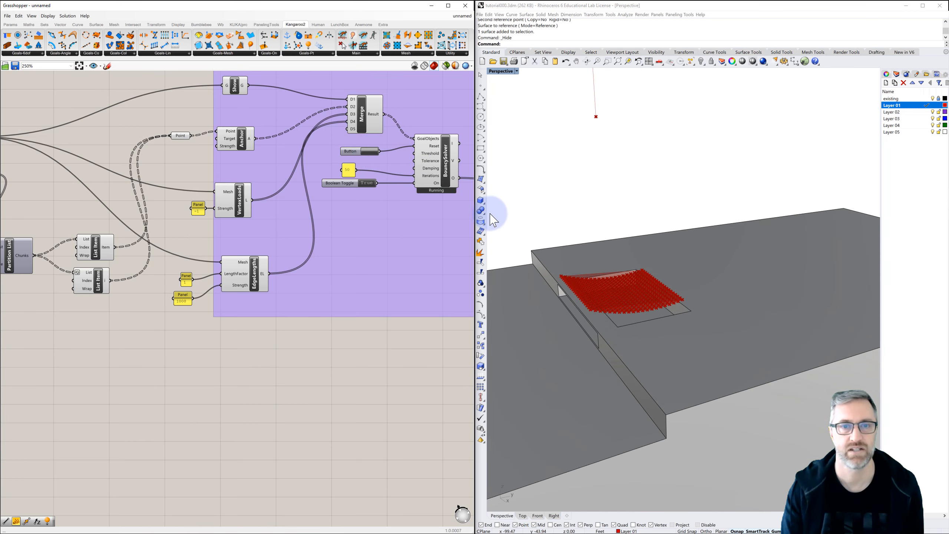
Turn off the preview of the Geometry parameter after the BouncySolver and inspect the draped mesh from the side.
right_drag(441, 222, 279, 235)
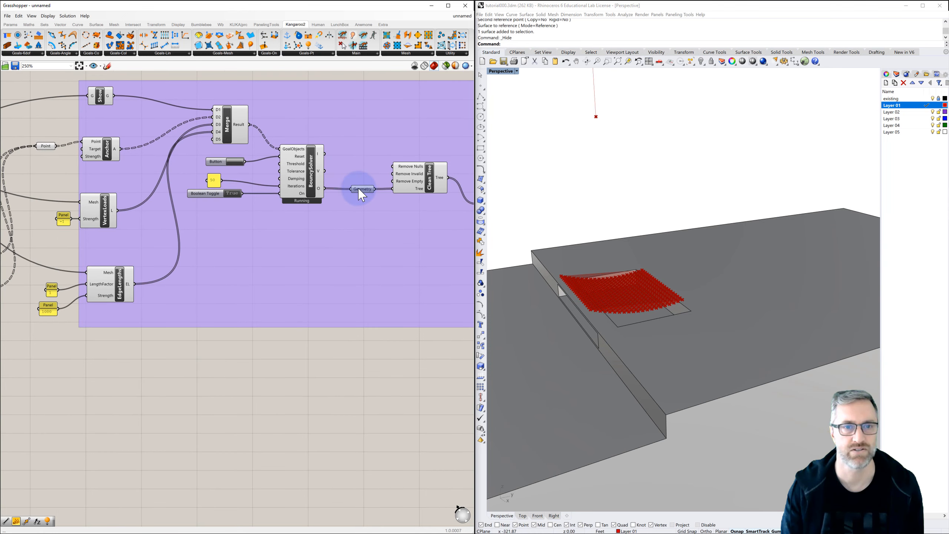
middle_click(359, 189)
click(381, 213)
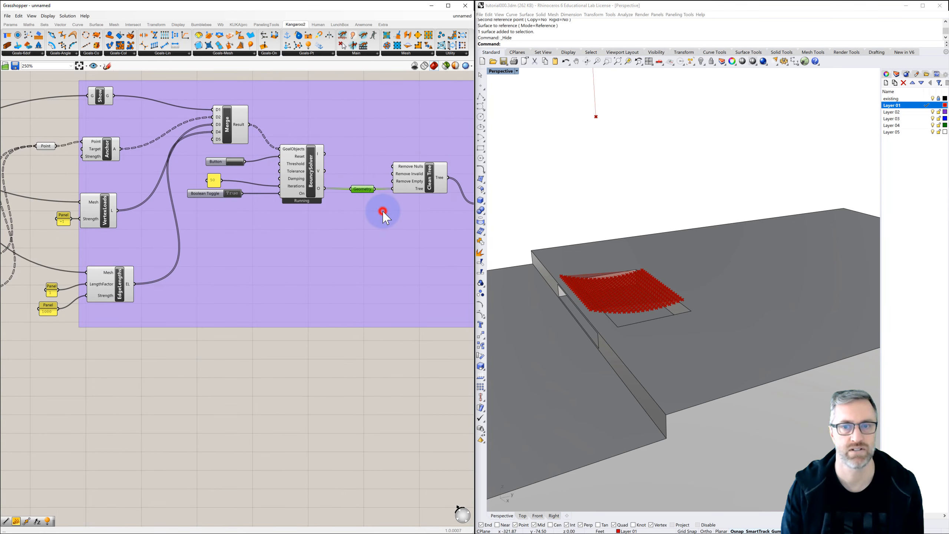
right_drag(574, 269, 653, 267)
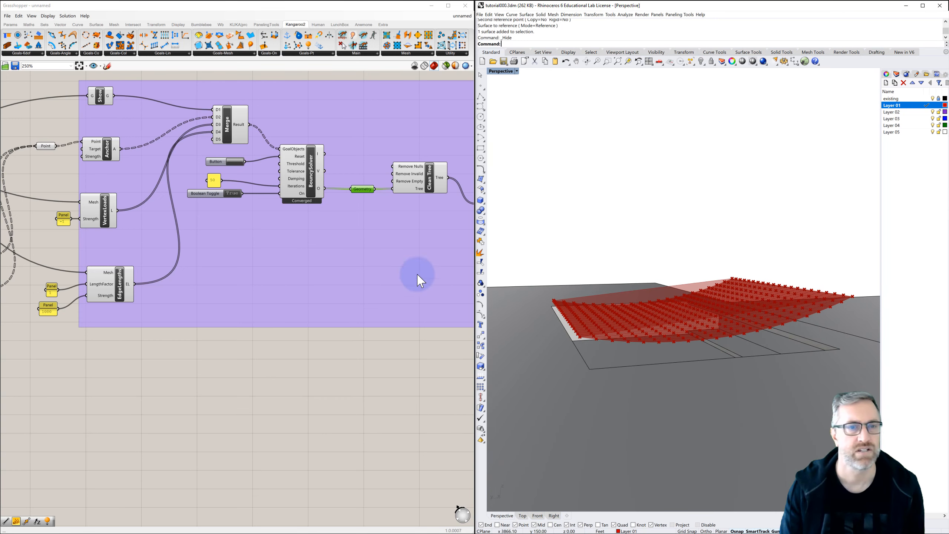
Turn off the preview of the referenced Surface parameter at the start of the definition.
scroll(392, 278, down, 5)
scroll(96, 197, up, 5)
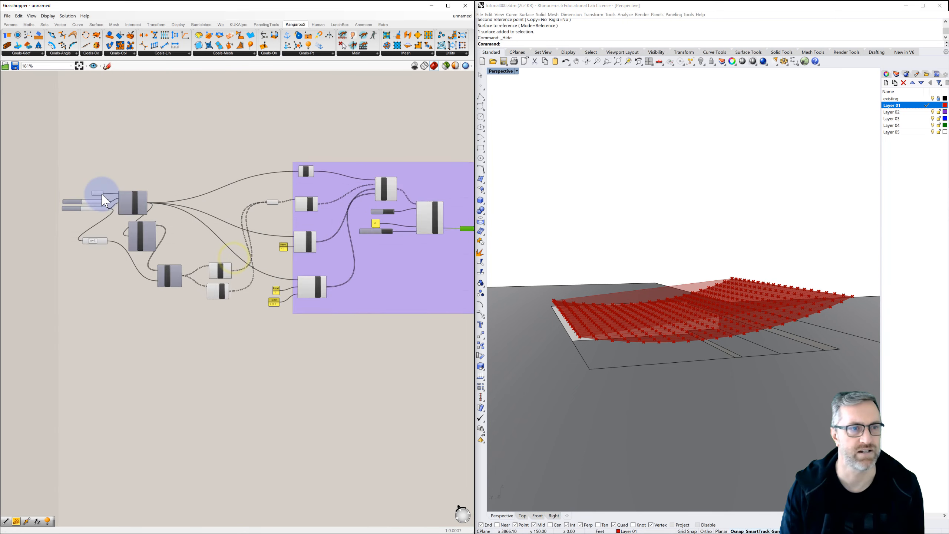
click(95, 193)
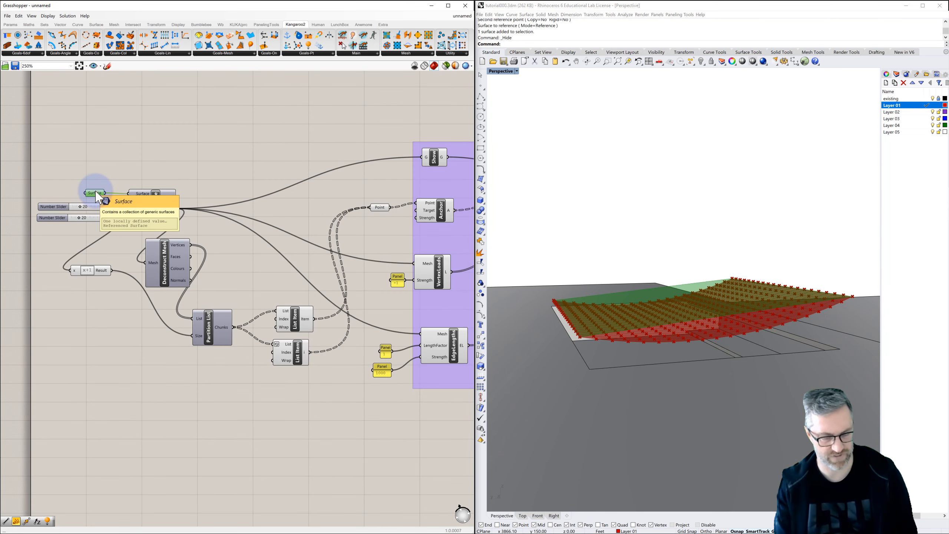
key(ctrl+q)
Turn off the preview of the BouncySolver and check the Geometry parameter and Clean Tree component for duplicate previews.
scroll(128, 238, down, 3)
right_drag(200, 242, 89, 224)
right_drag(219, 237, 210, 235)
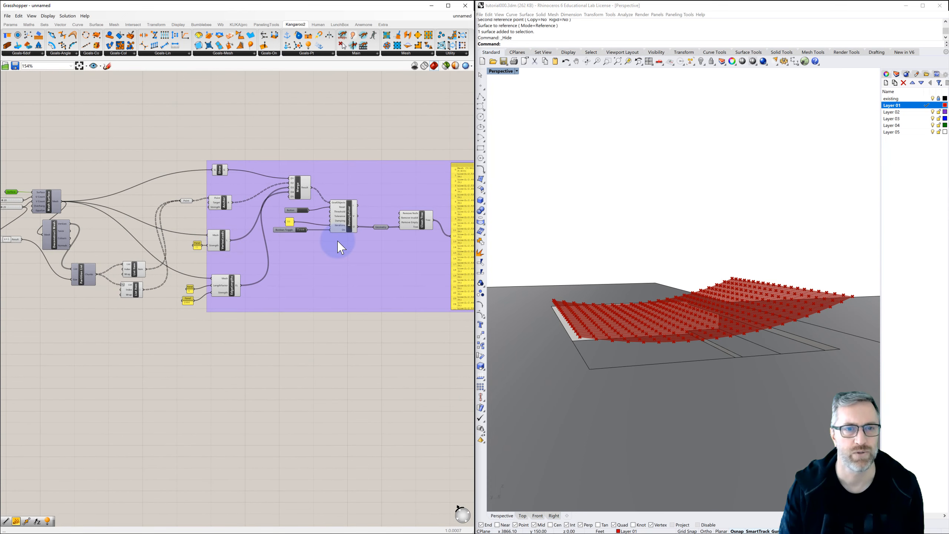
click(350, 231)
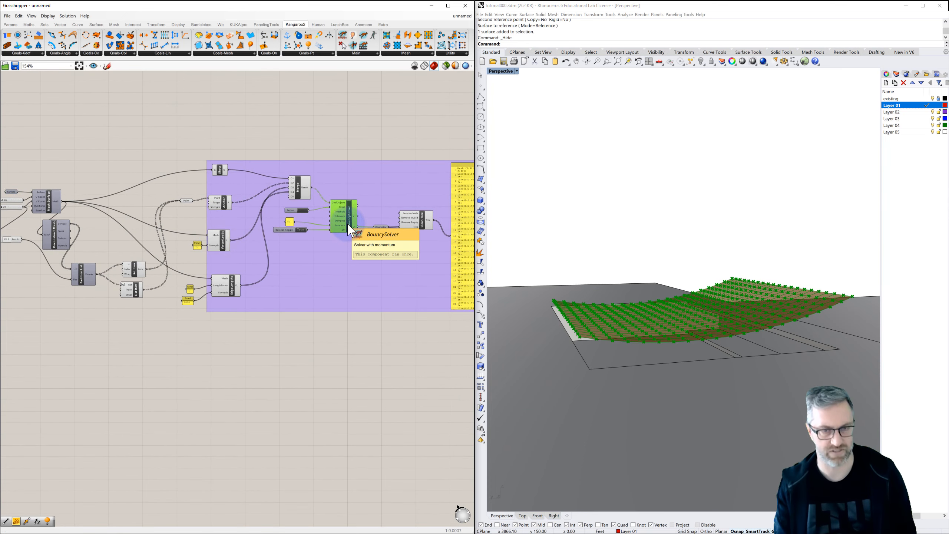
key(ctrl+q)
click(382, 227)
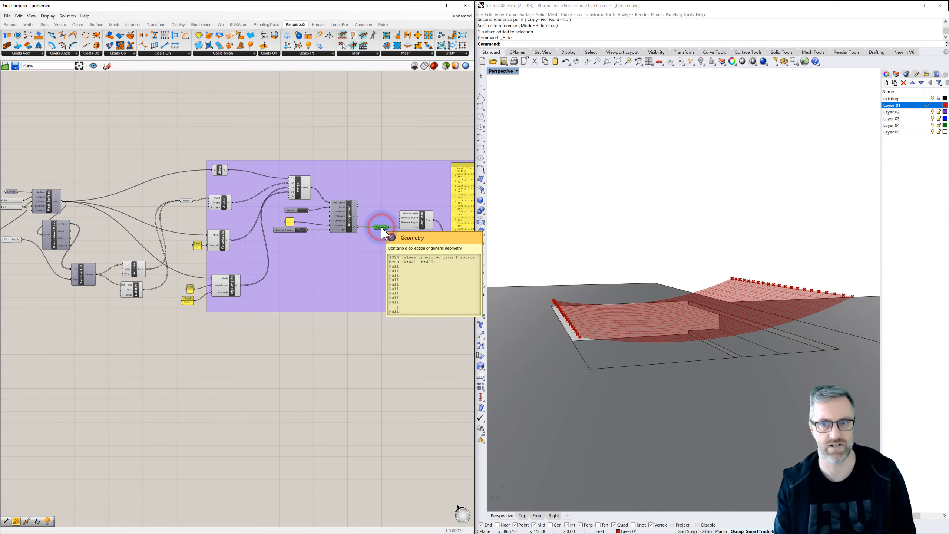
key(ctrl+q)
right_drag(391, 237, 352, 224)
click(351, 224)
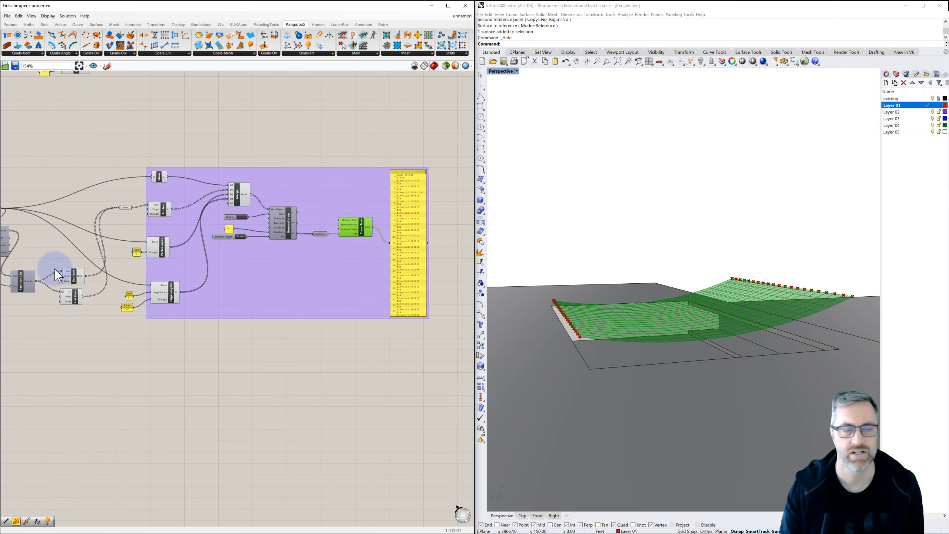
Turn off the previews of both List Item components and of the Point parameter feeding the Anchor goal.
scroll(53, 269, up, 2)
click(89, 284)
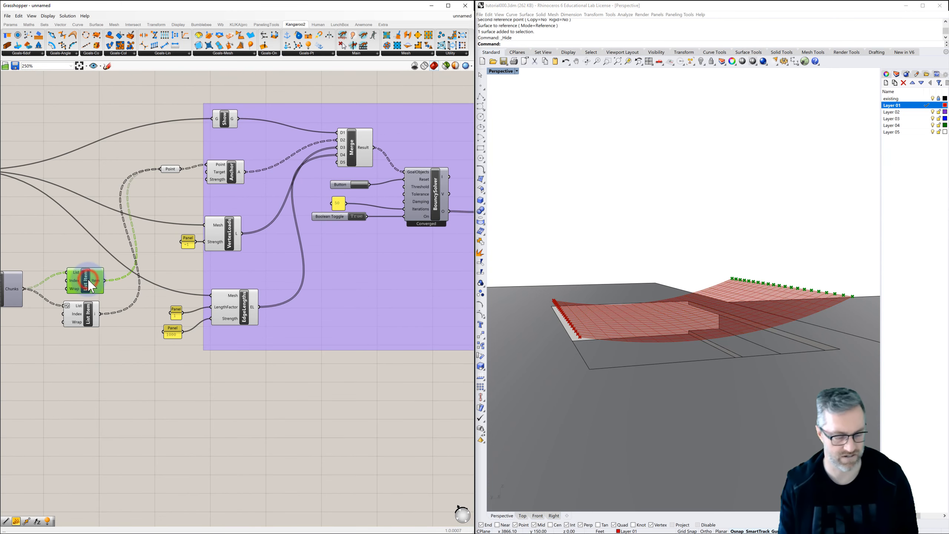
click(90, 316)
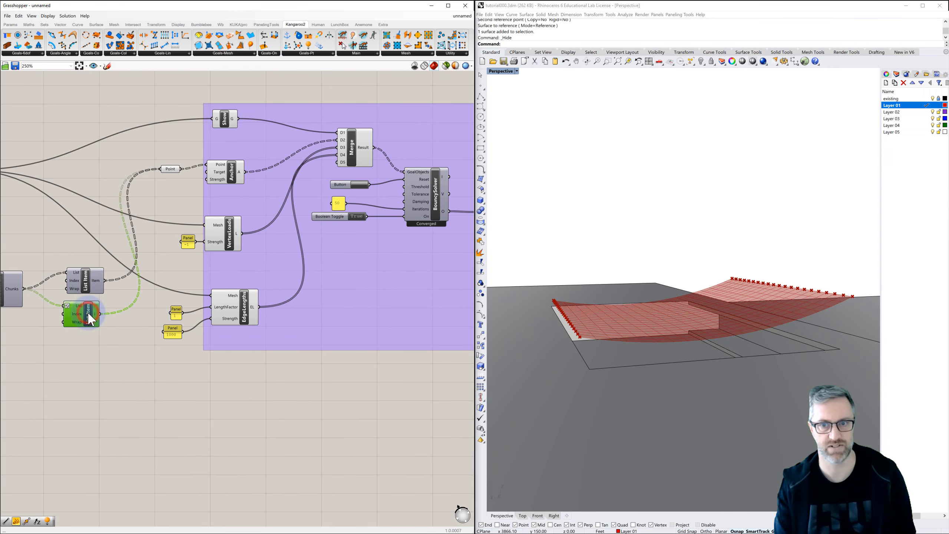
click(171, 169)
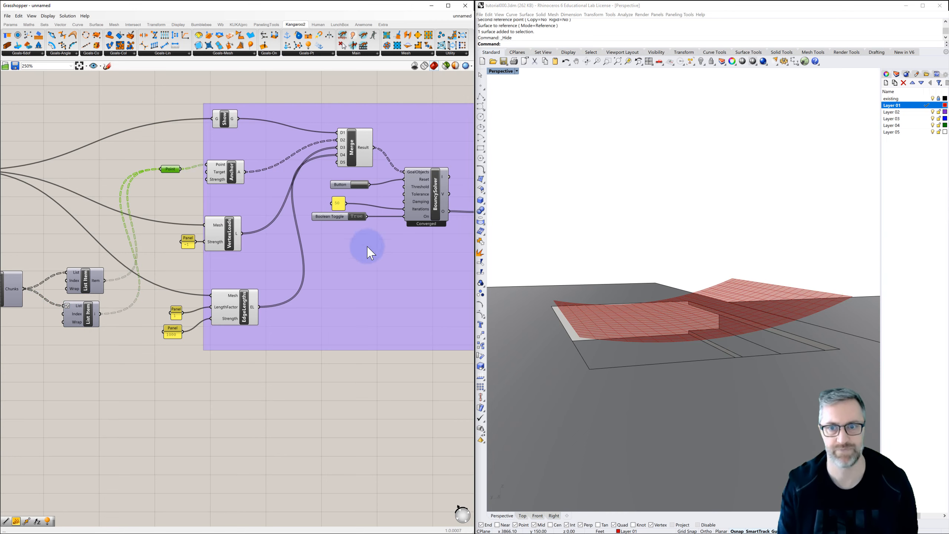
Refine the mesh by setting the Mesh Surface's V Count slider to 34 and its U Count slider to 36.
right_drag(605, 335, 713, 321)
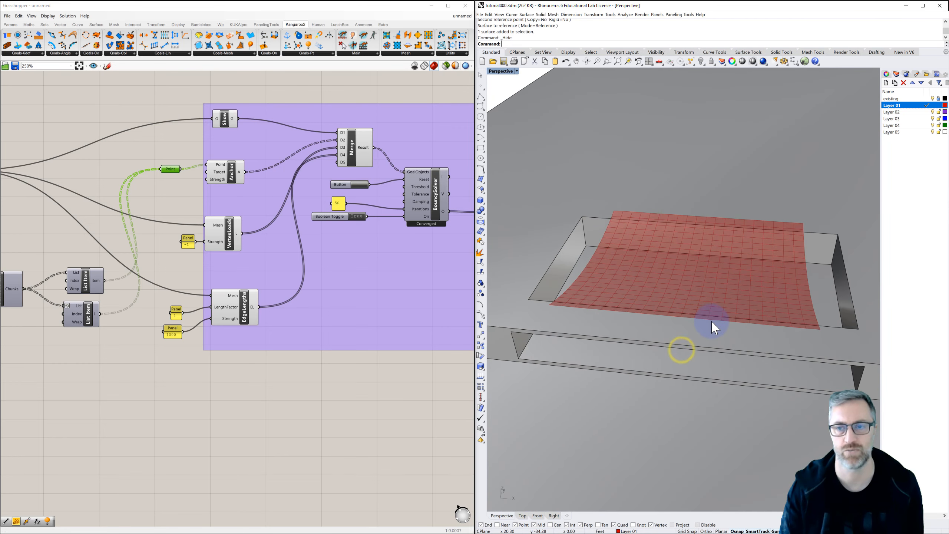
scroll(713, 321, down, 2)
scroll(360, 311, down, 3)
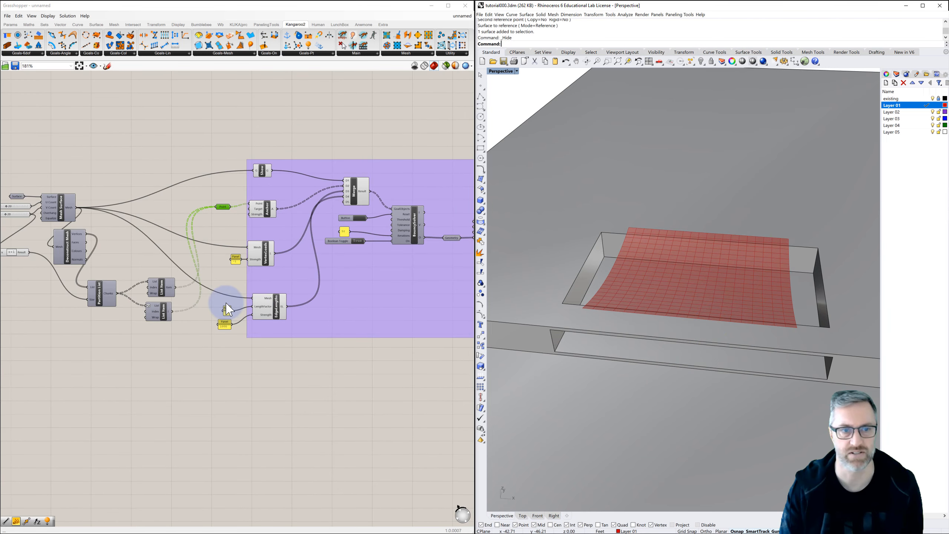
right_drag(114, 273, 264, 295)
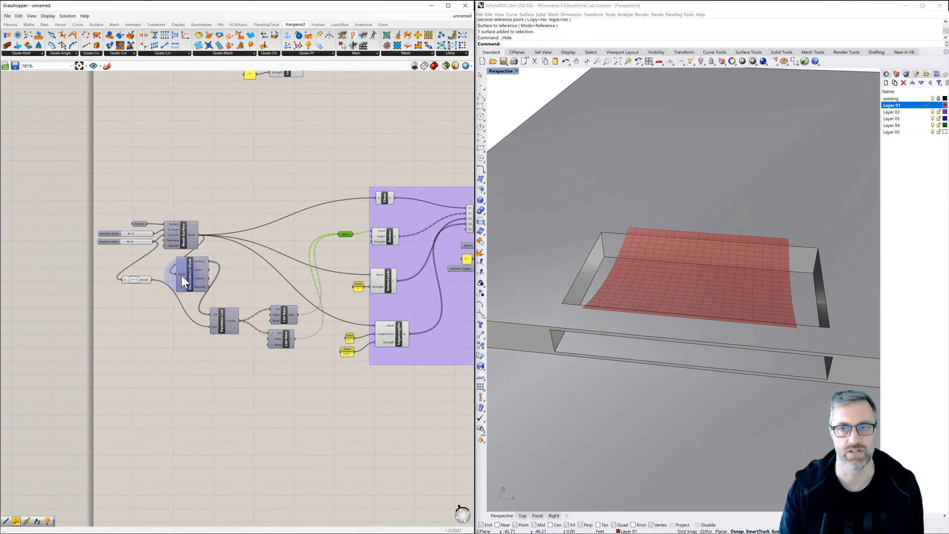
scroll(124, 245, up, 2)
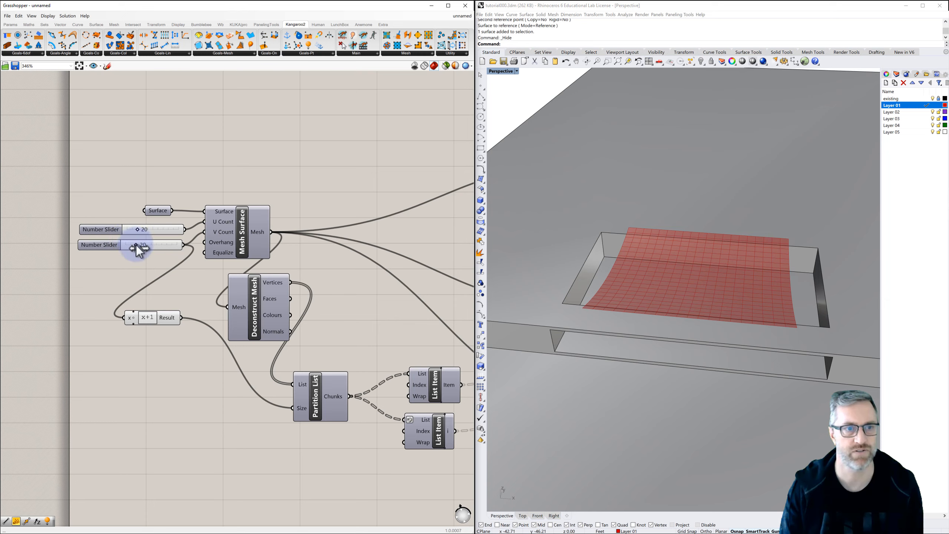
drag(136, 245, 143, 245)
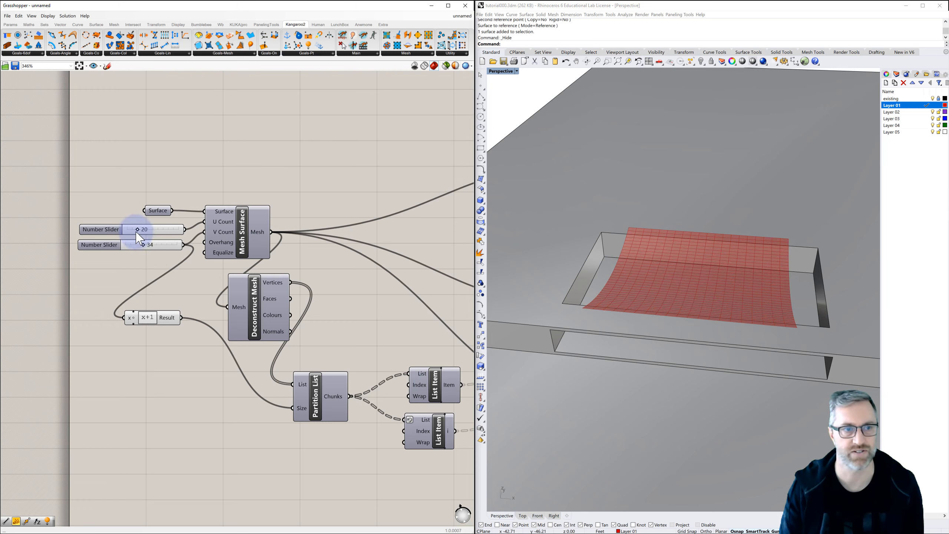
drag(140, 230, 148, 230)
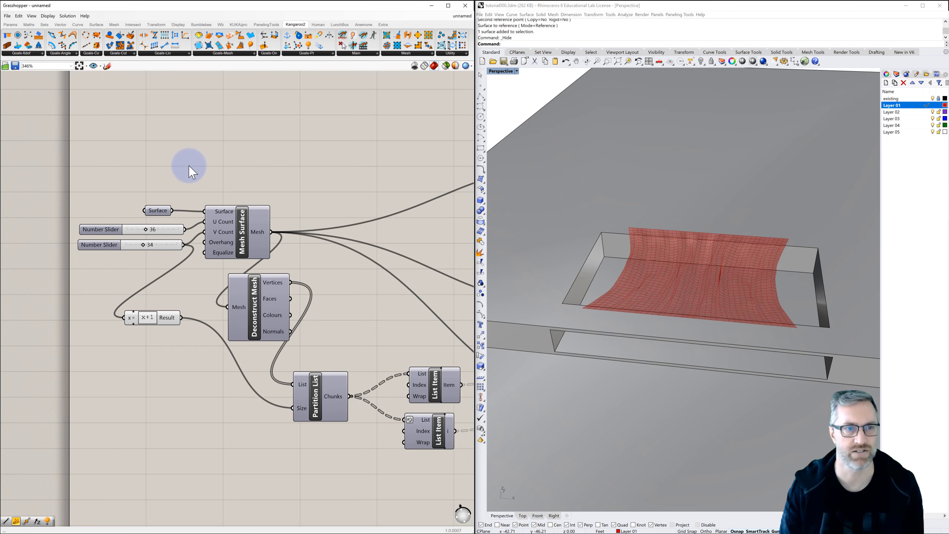
Reset the Kangaroo simulation and inspect the refined draped mesh from the side in the Perspective viewport.
scroll(189, 163, down, 2)
scroll(269, 165, down, 1)
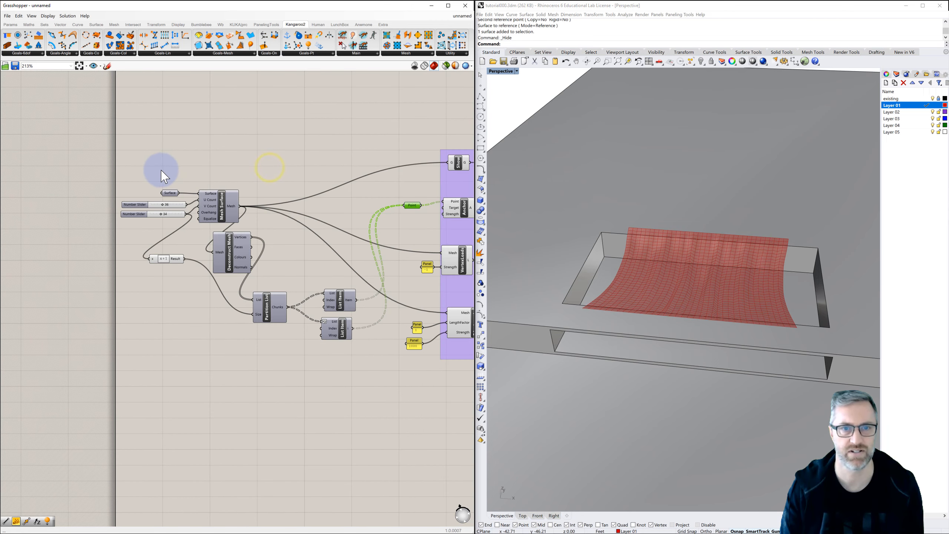
right_drag(162, 169, 174, 170)
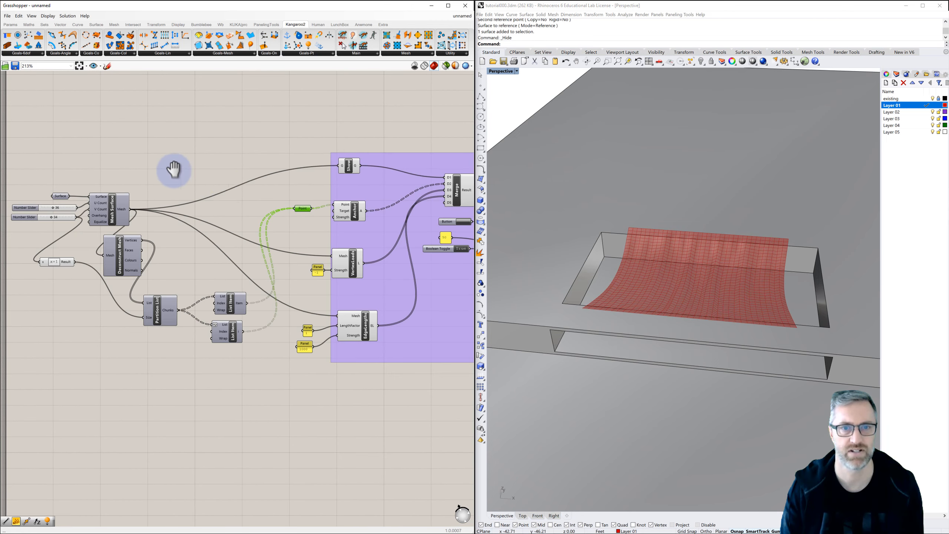
click(461, 218)
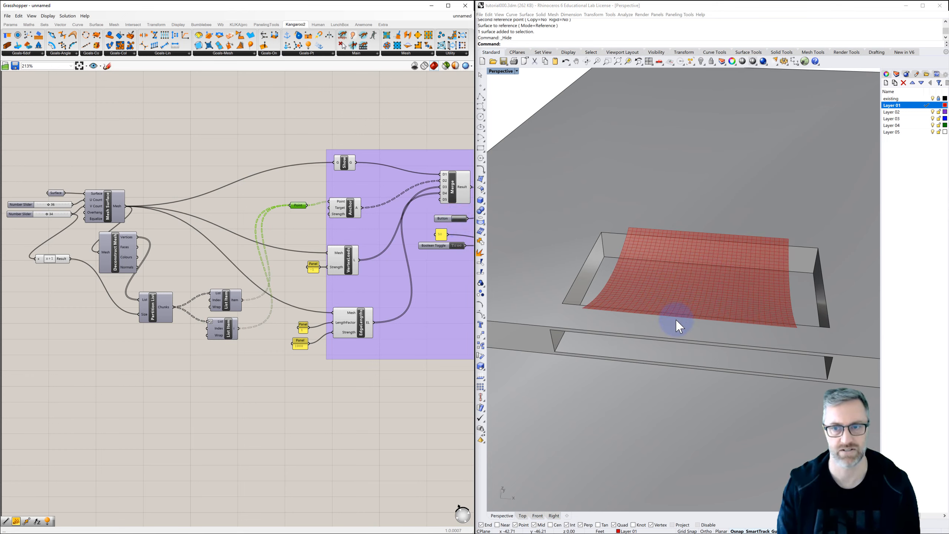
right_drag(669, 316, 624, 292)
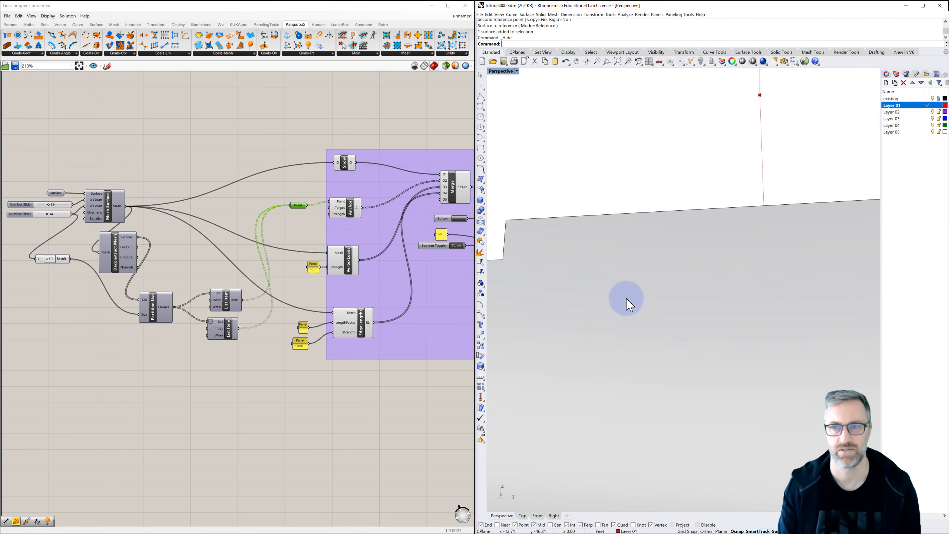
right_drag(625, 280, 633, 304)
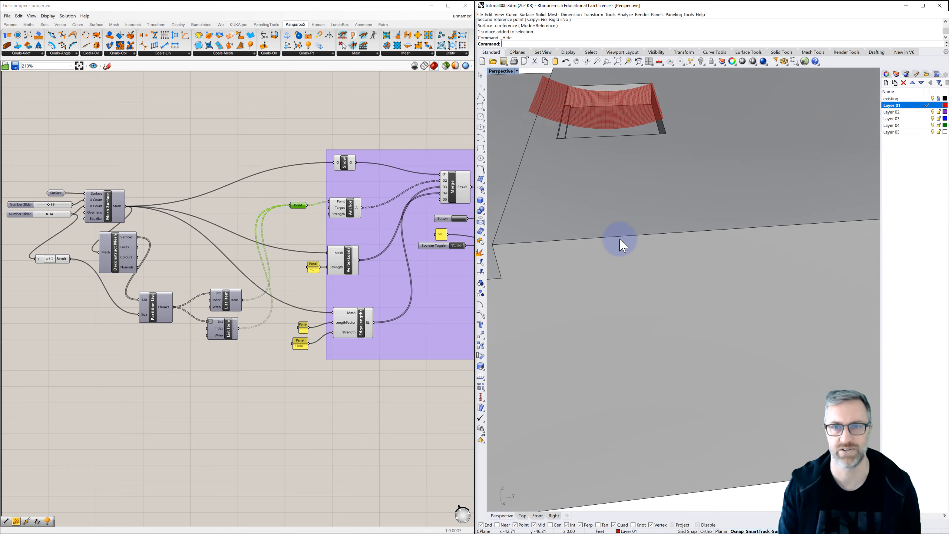
shift+right_drag(612, 224, 674, 340)
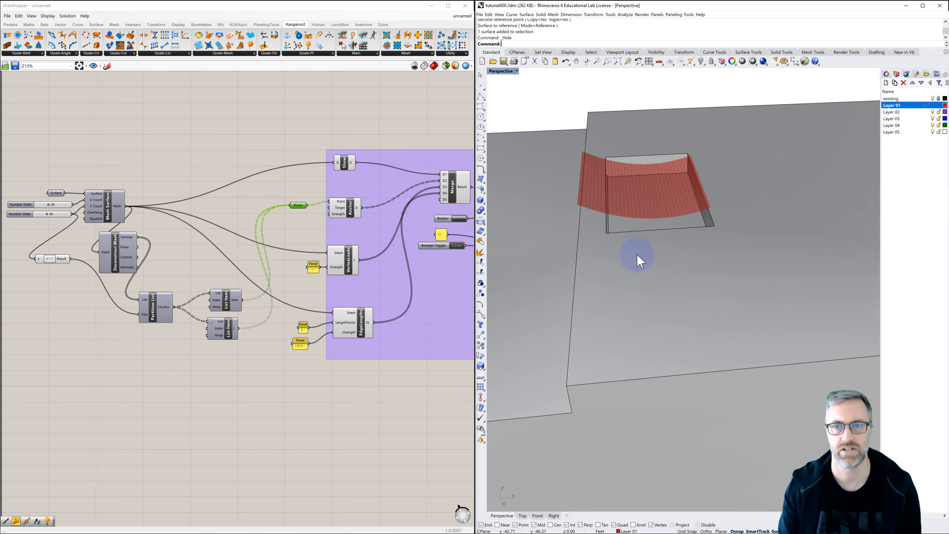
scroll(619, 181, up, 2)
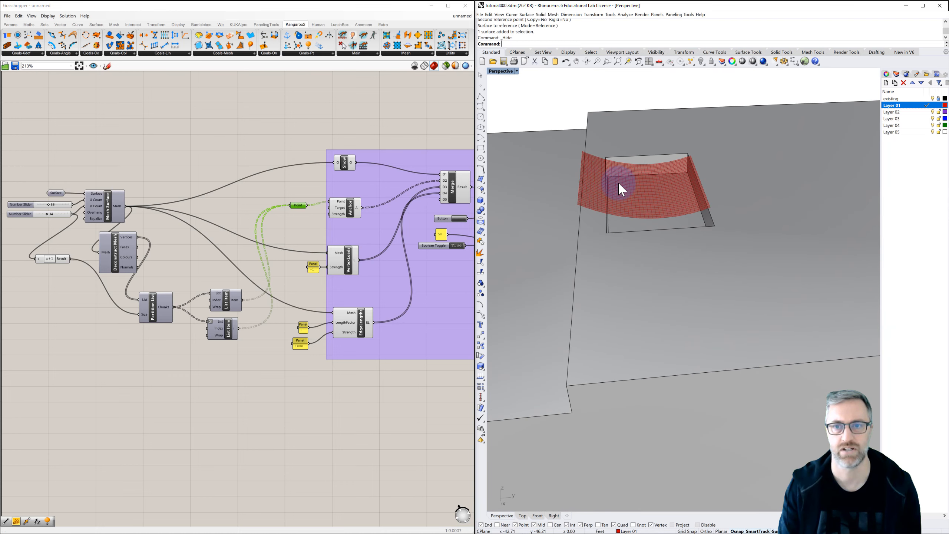
Zoom the Rhino viewport to the Clean Tree component's geometry and inspect the draped mesh from several angles.
click(423, 272)
right_drag(303, 273, 182, 267)
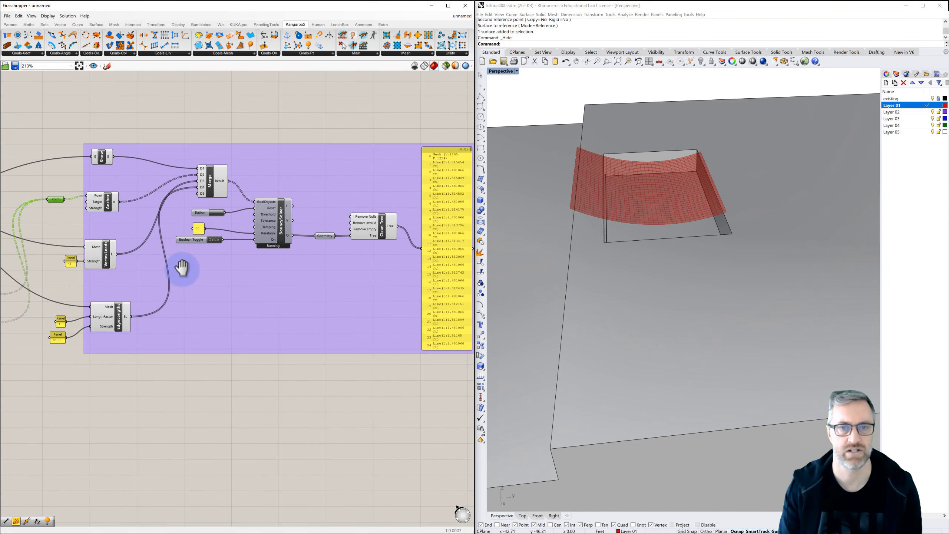
click(370, 235)
key(space)
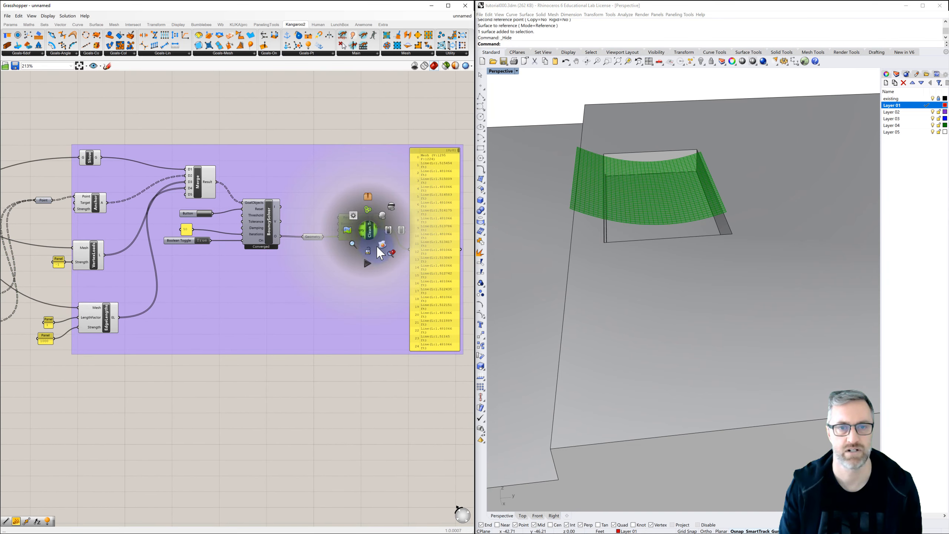
click(393, 255)
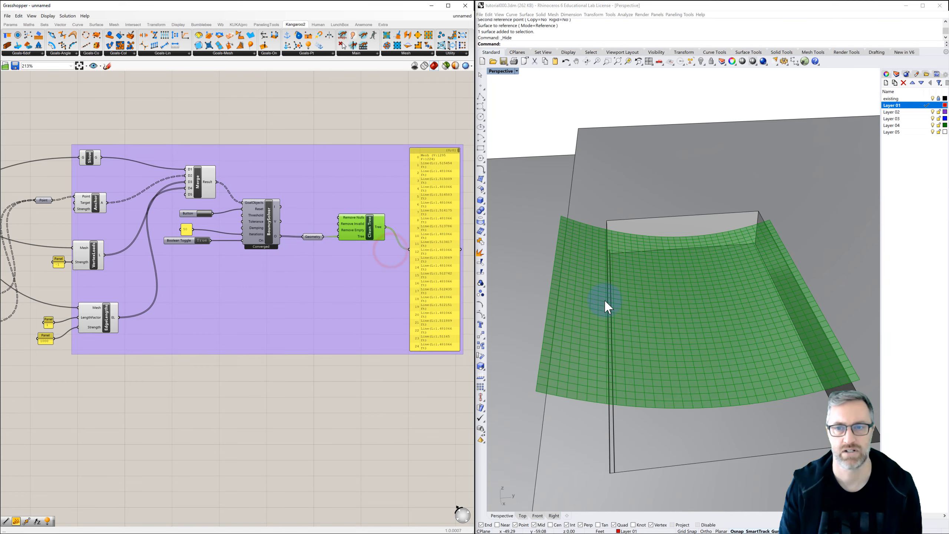
right_drag(608, 304, 727, 209)
scroll(726, 212, down, 3)
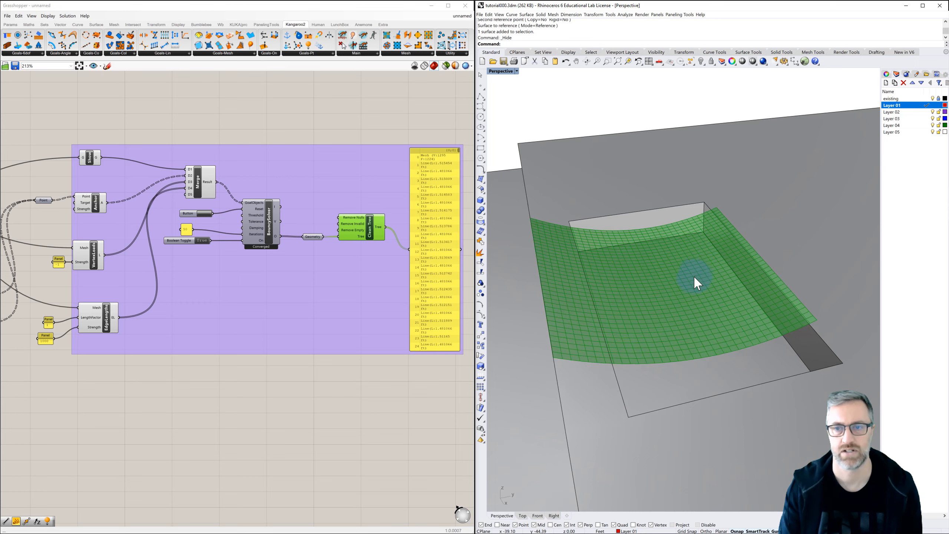
mouse_move(651, 350)
right_down()
mouse_move(652, 328)
mouse_move(652, 347)
right_up()
click(637, 390)
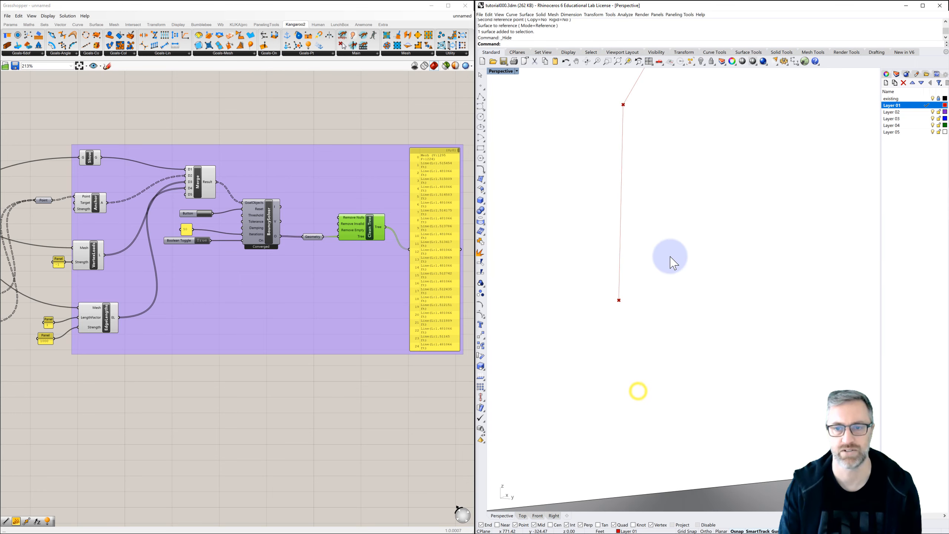
scroll(670, 257, down, 1)
right_drag(671, 263, 663, 344)
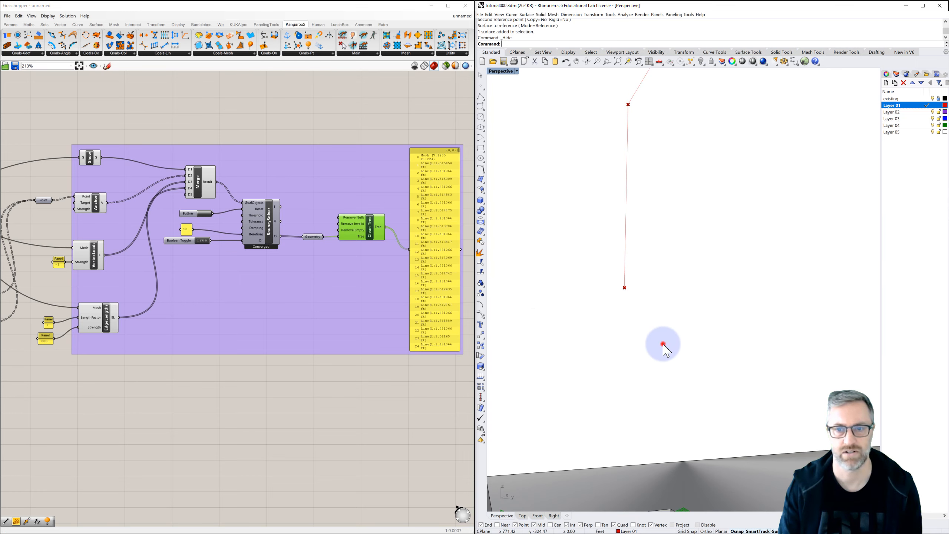
Zoom the Rhino viewport to the Geometry parameter's output and orbit around the canopy to view its sag.
click(310, 237)
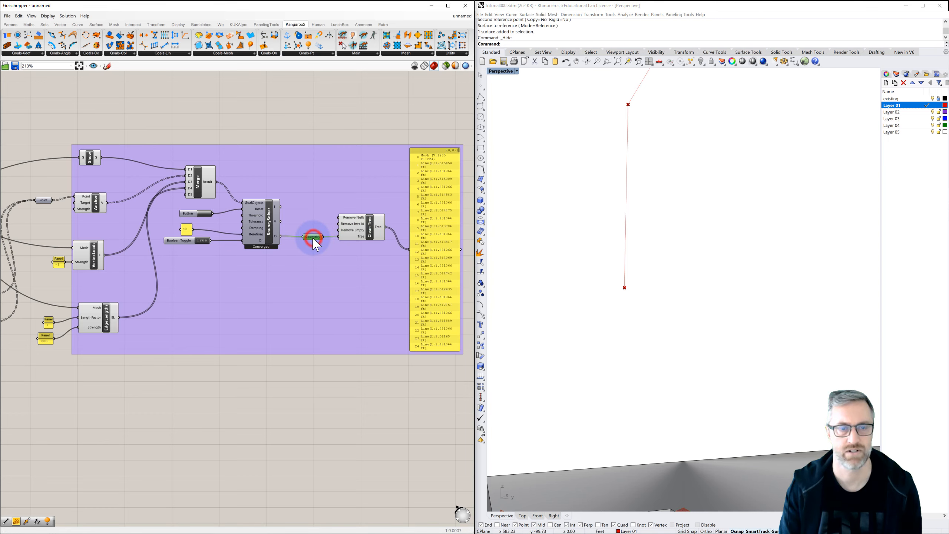
key(space)
click(334, 261)
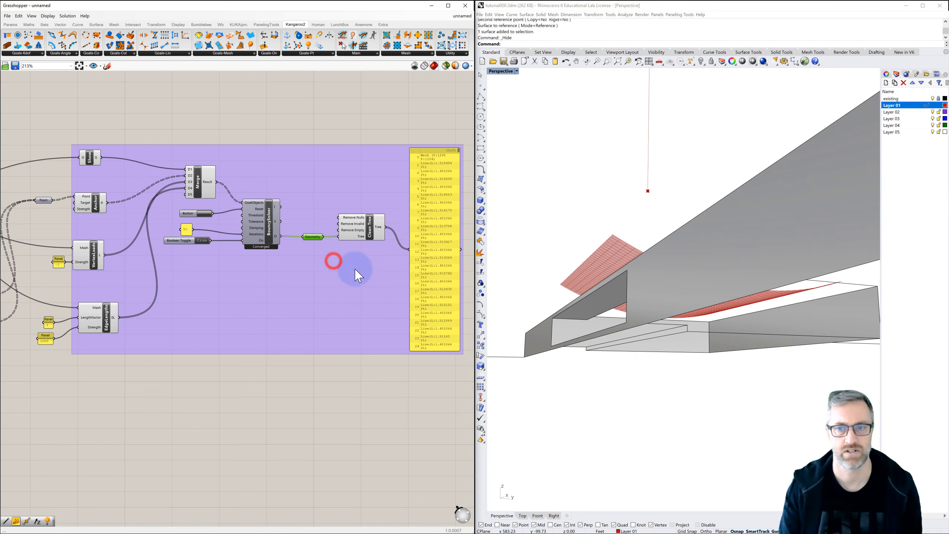
right_drag(594, 283, 594, 300)
right_drag(577, 269, 566, 303)
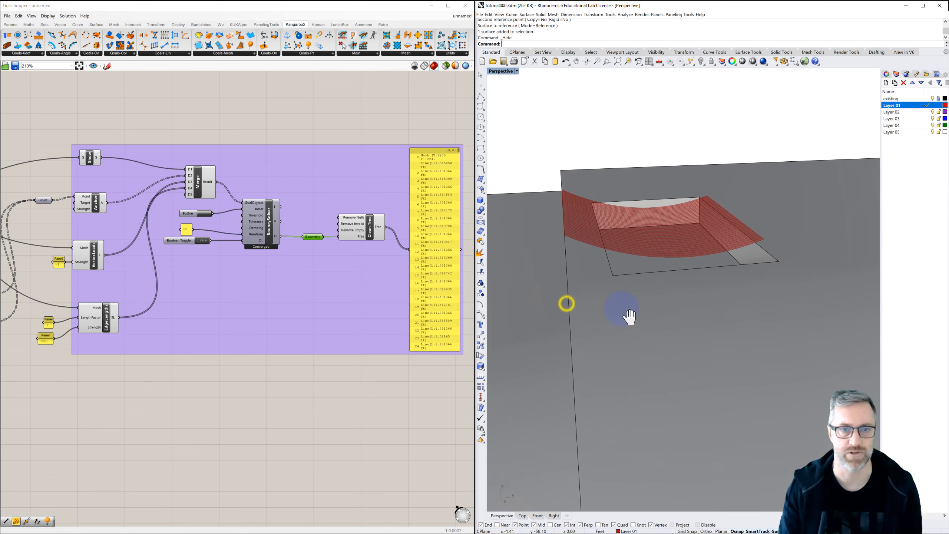
Set the panel feeding the EdgeLengths Strength input to 500 and inspect the canopy's drape in the viewport.
scroll(78, 318, up, 2)
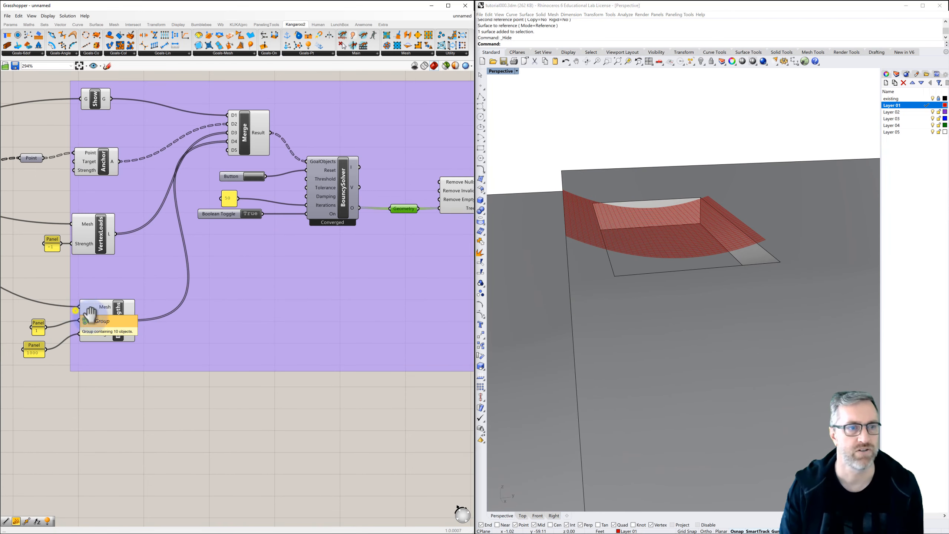
right_drag(95, 314, 212, 339)
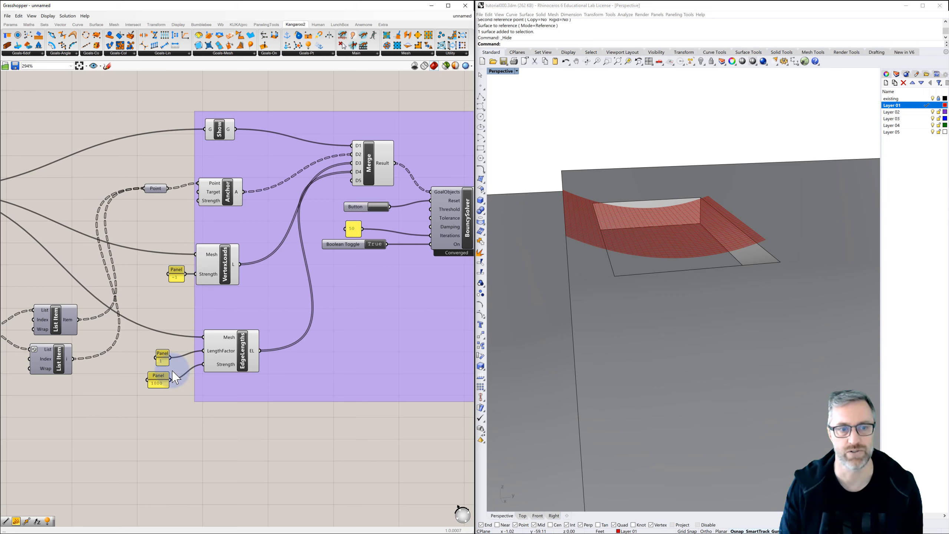
click(160, 386)
double_click(159, 384)
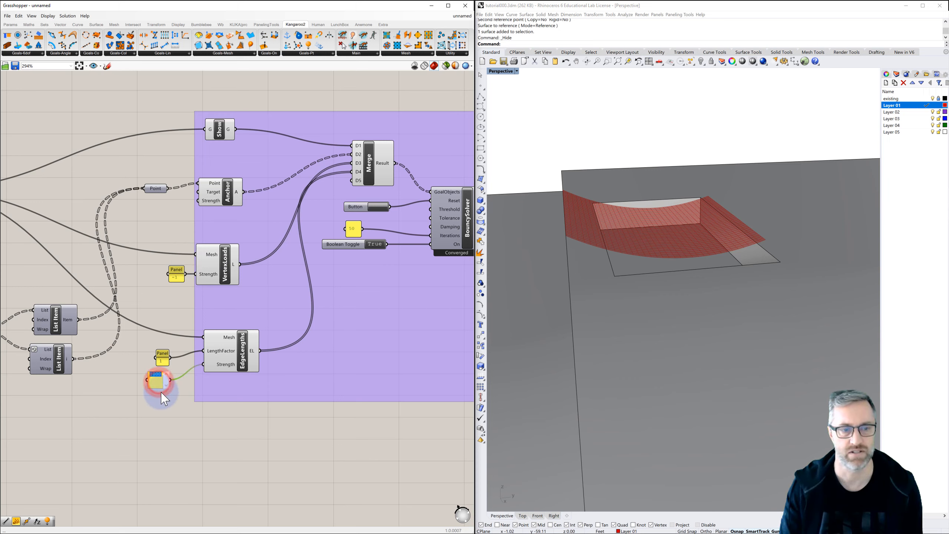
text(500)
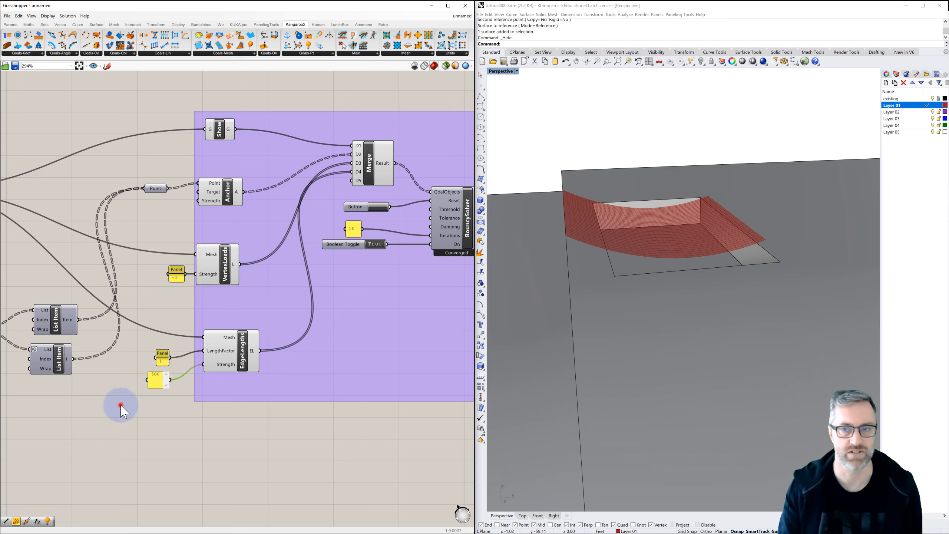
click(121, 404)
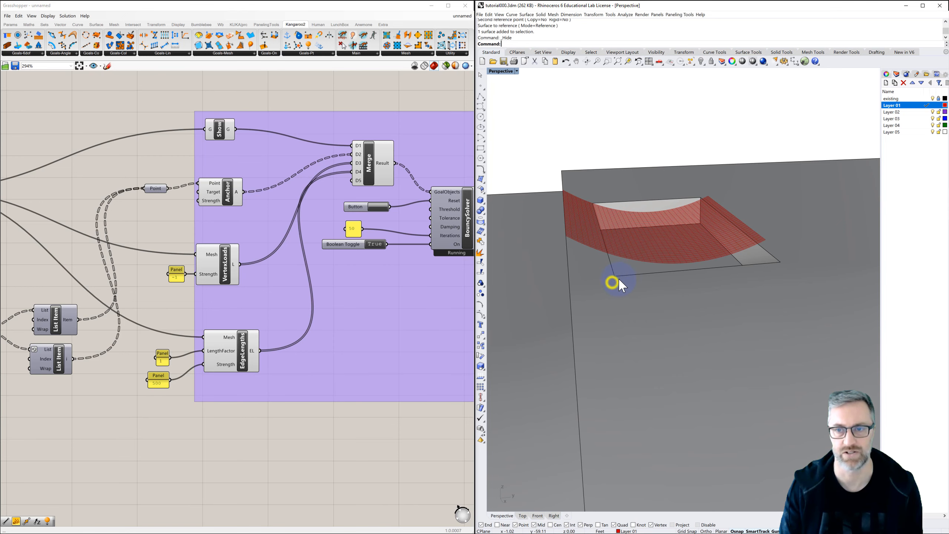
mouse_move(614, 280)
right_down()
mouse_move(638, 271)
mouse_move(600, 290)
mouse_move(751, 272)
mouse_move(731, 275)
mouse_move(742, 271)
mouse_move(689, 255)
mouse_move(661, 269)
mouse_move(684, 279)
mouse_move(622, 286)
right_up()
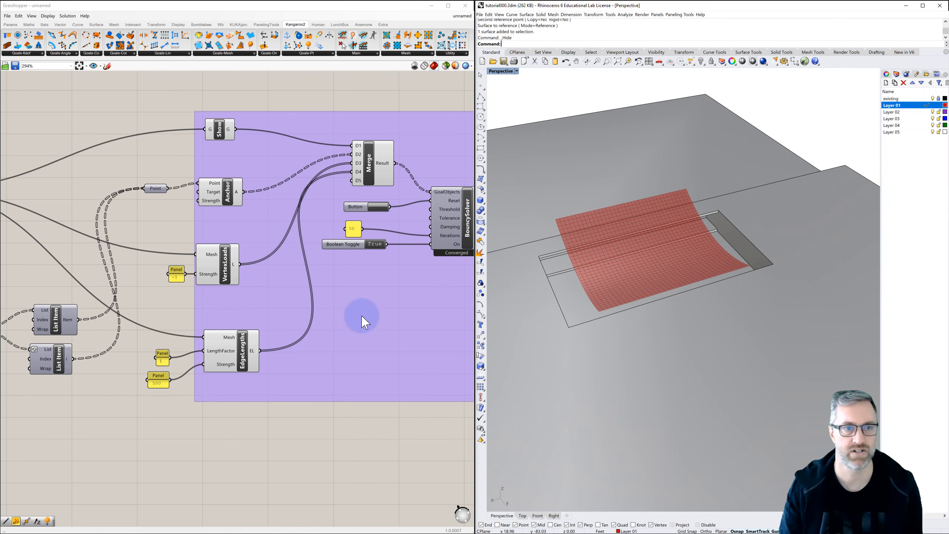
Add a Flip Matrix component below Partition List and feed it the Chunks output.
scroll(361, 320, down, 2)
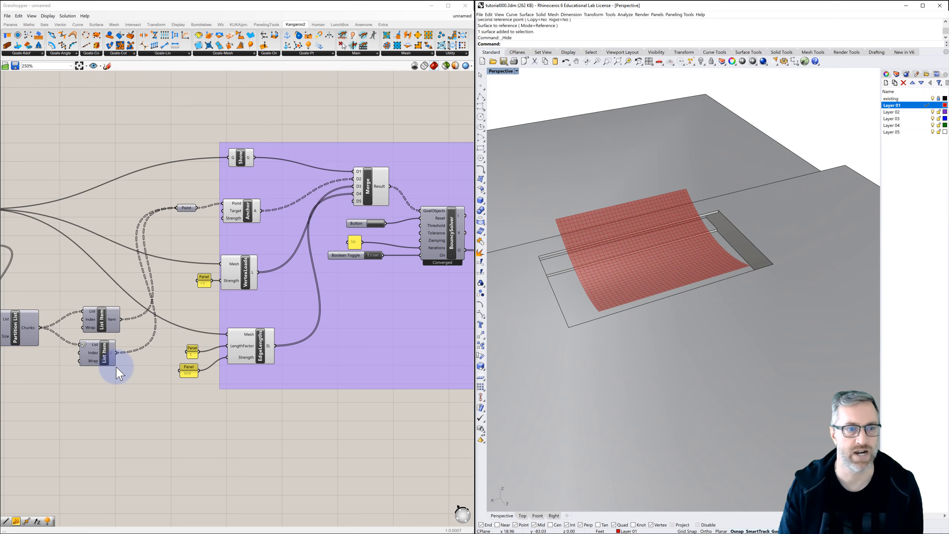
right_drag(117, 364, 261, 305)
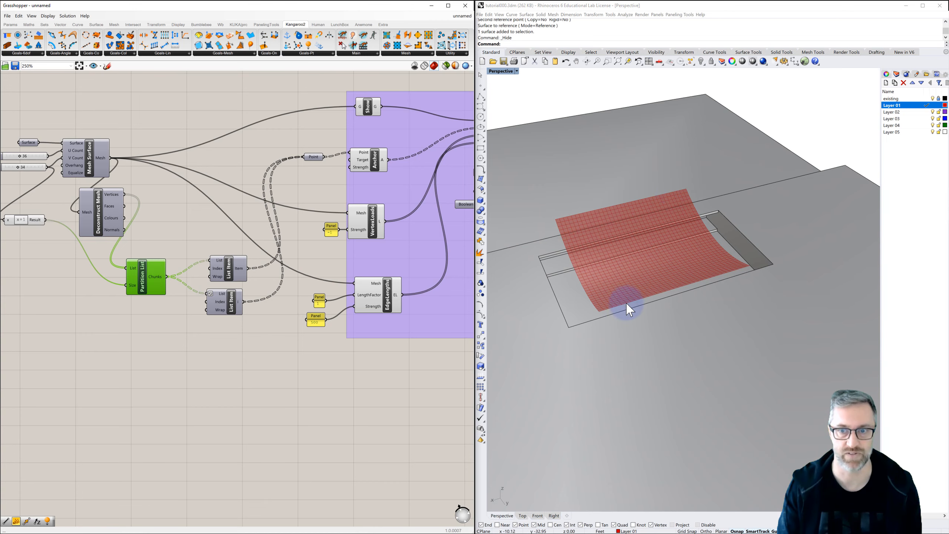
right_drag(704, 258, 691, 270)
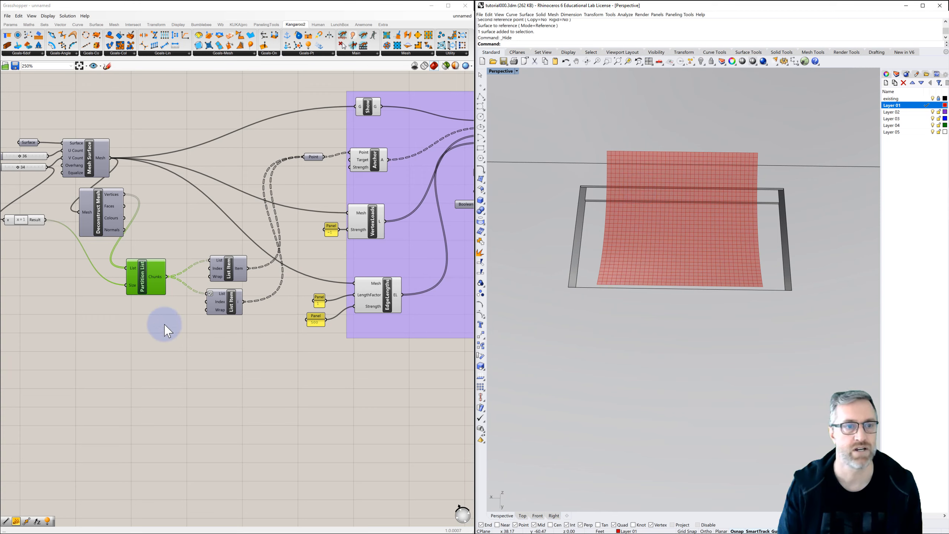
click(160, 336)
double_click(181, 346)
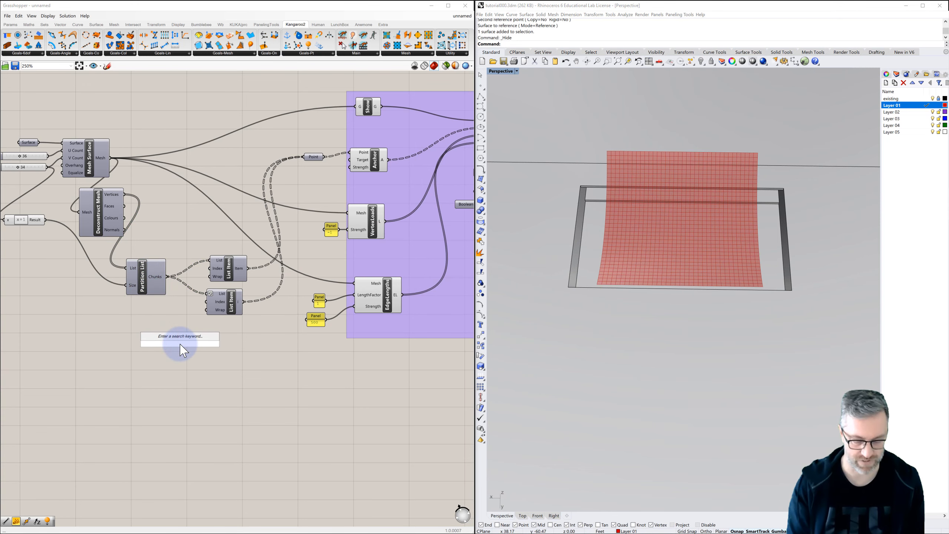
text(flip)
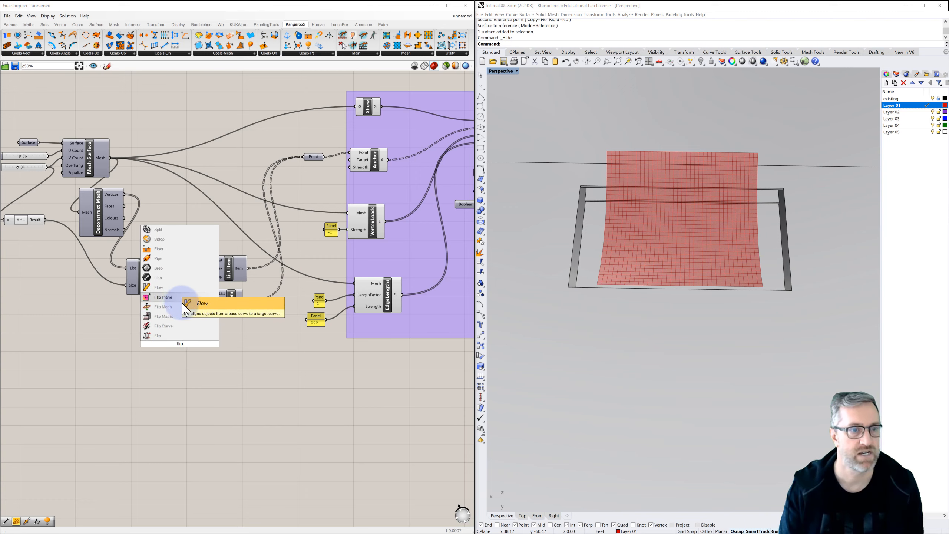
click(165, 318)
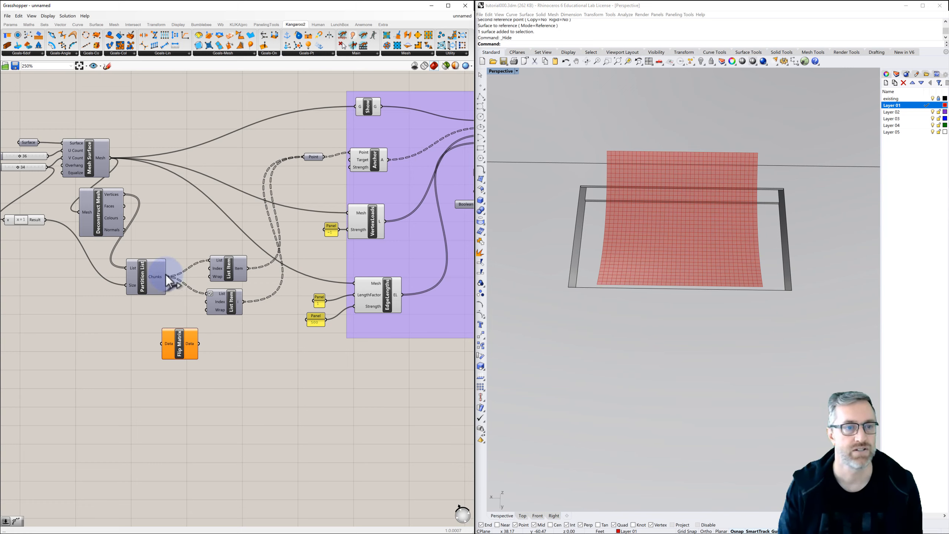
drag(168, 277, 162, 344)
Duplicate the lower List Item beside Flip Matrix, turn off Reverse on its List input, and feed that input from Flip Matrix.
click(229, 309)
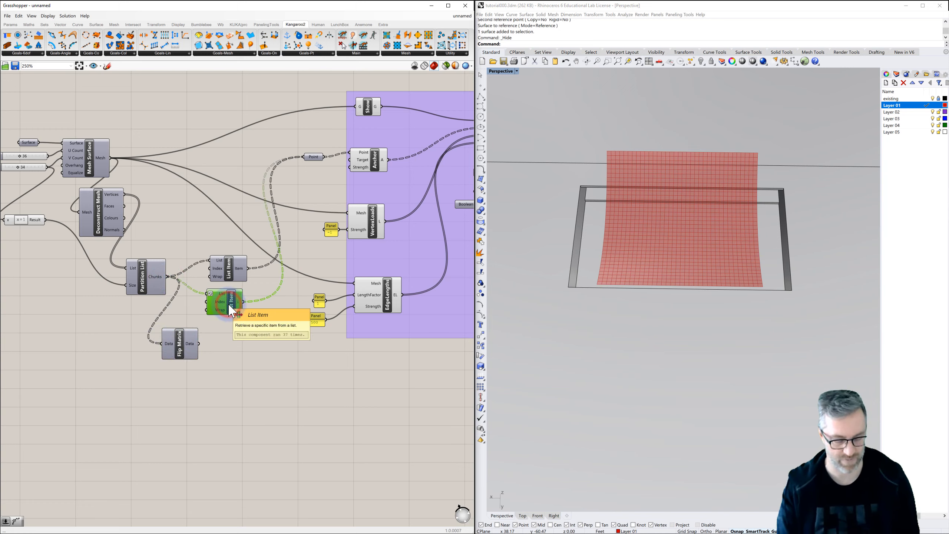
alt+drag(230, 311, 245, 354)
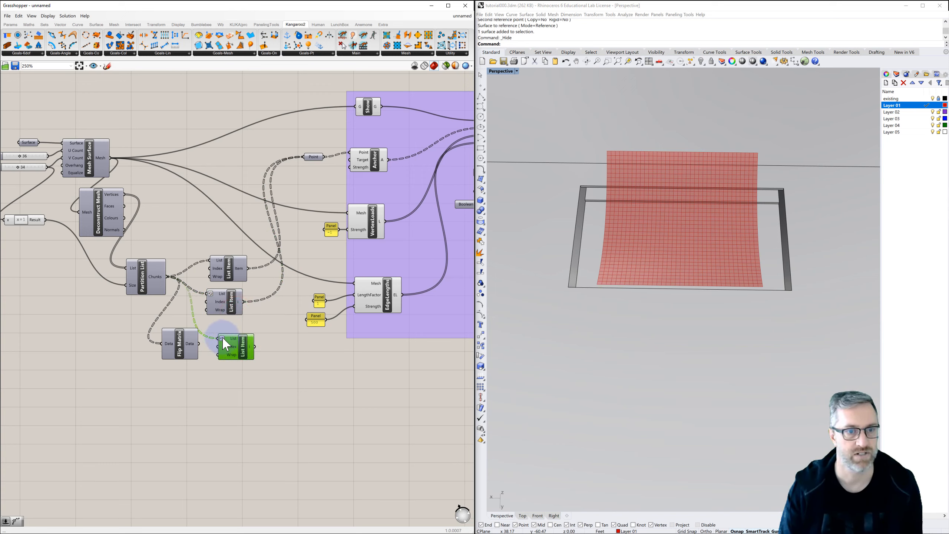
right_click(223, 339)
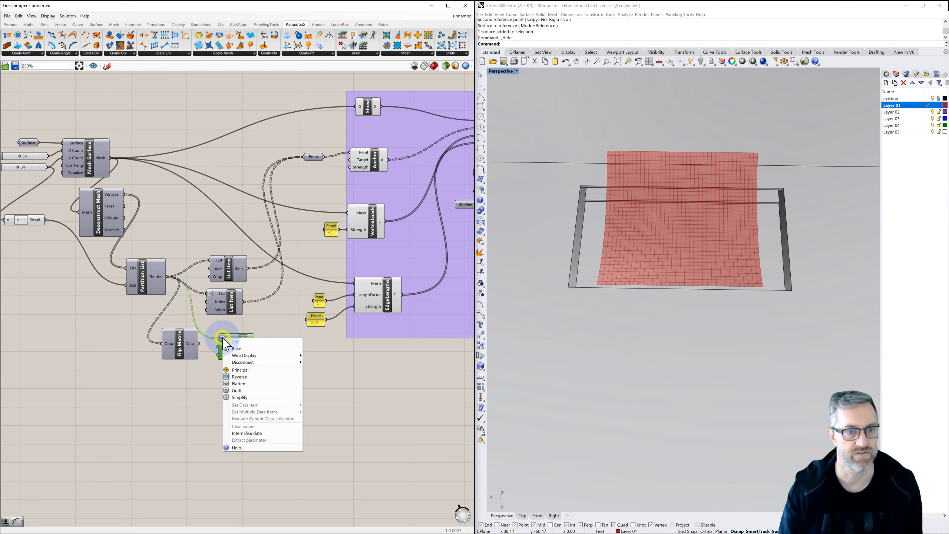
click(243, 377)
drag(224, 342, 226, 341)
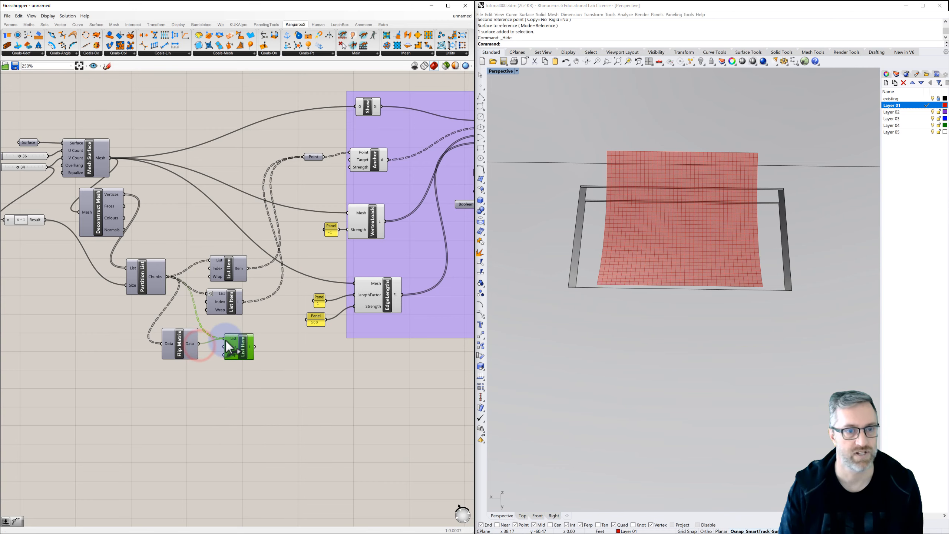
right_drag(249, 355, 234, 352)
click(173, 380)
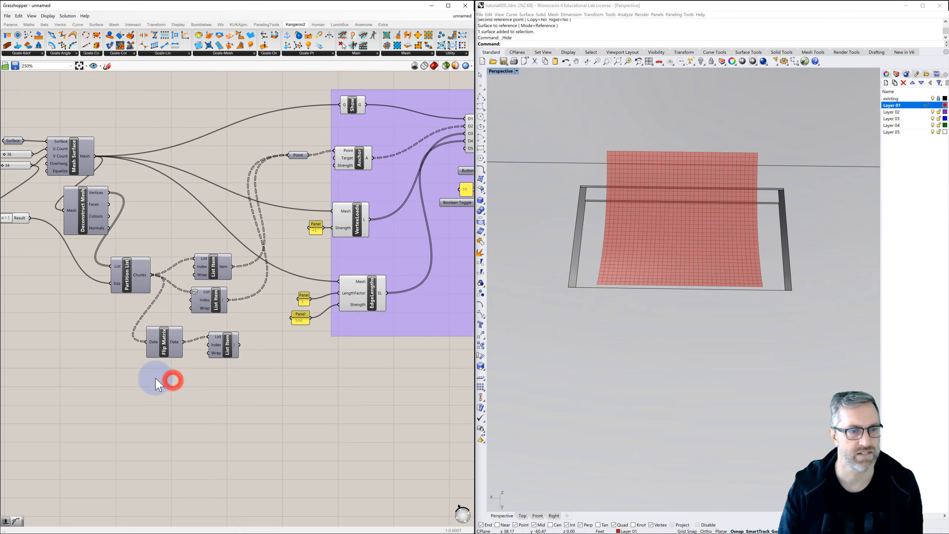
Add a number slider set to 40 for the new List Item's Index and wire its item output into the Point parameter.
right_drag(122, 348, 164, 352)
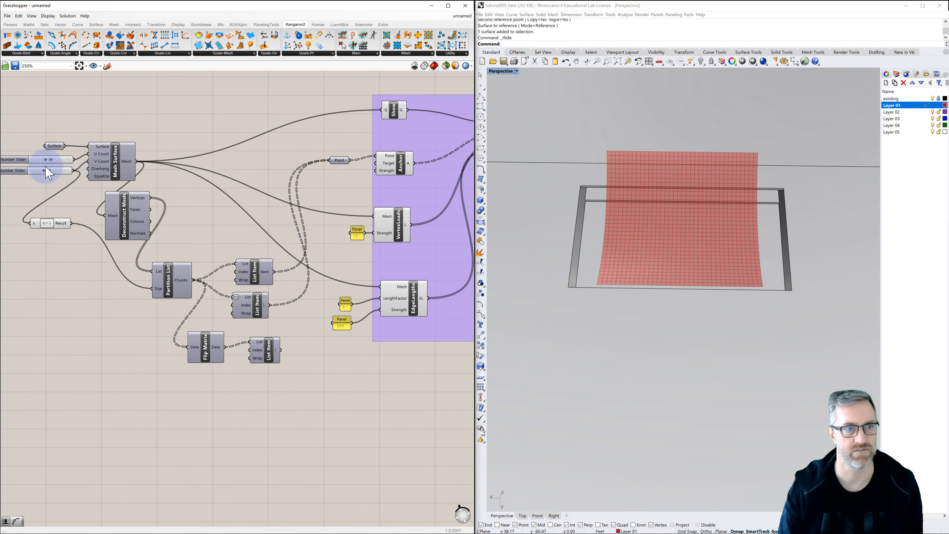
double_click(198, 388)
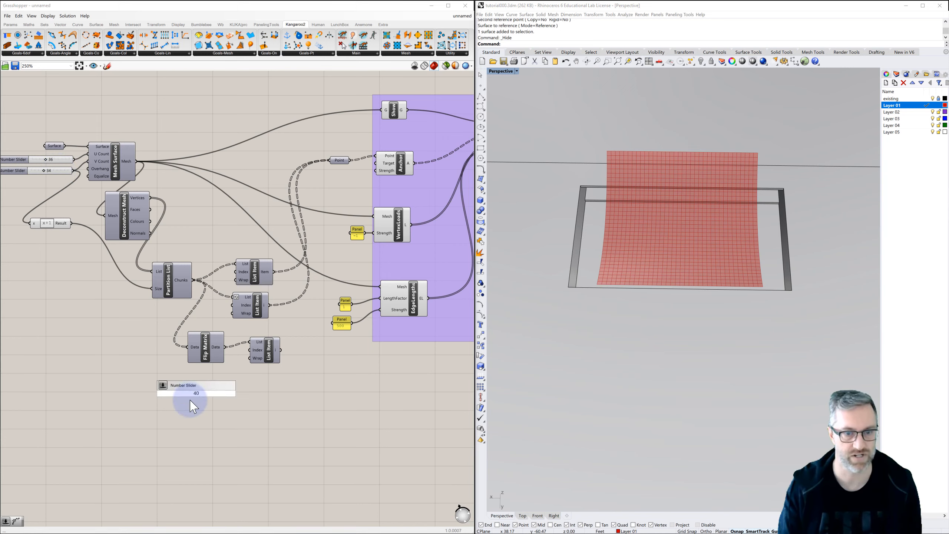
text(40)
key(Return)
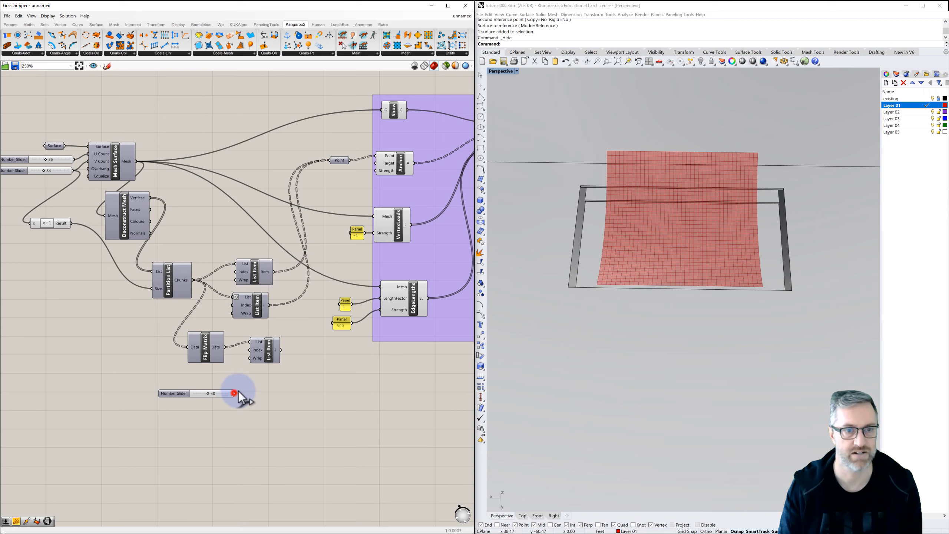
drag(234, 393, 332, 161)
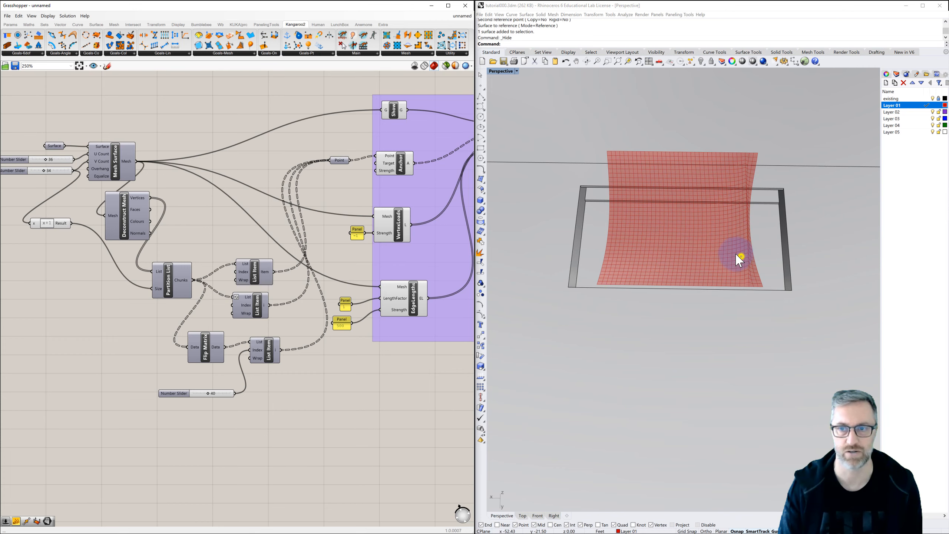
Reset the Kangaroo simulation and highlight the new List Item's row of anchor points on the mesh.
right_drag(739, 254, 653, 227)
click(424, 222)
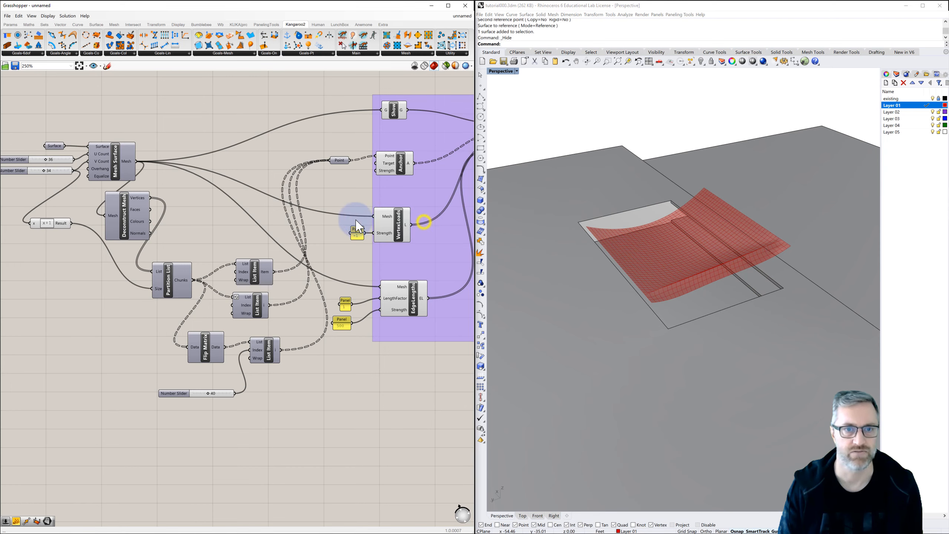
right_drag(332, 218, 233, 214)
right_drag(395, 209, 381, 210)
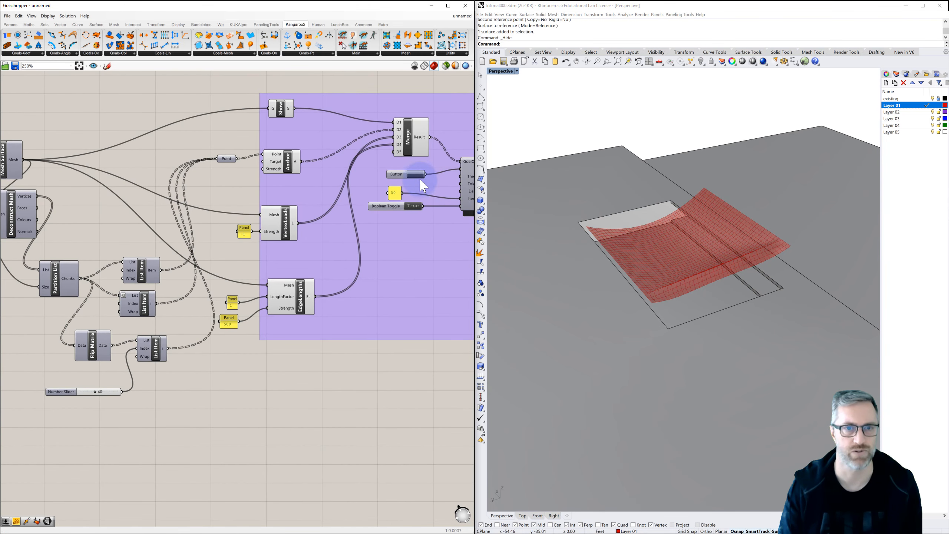
click(419, 175)
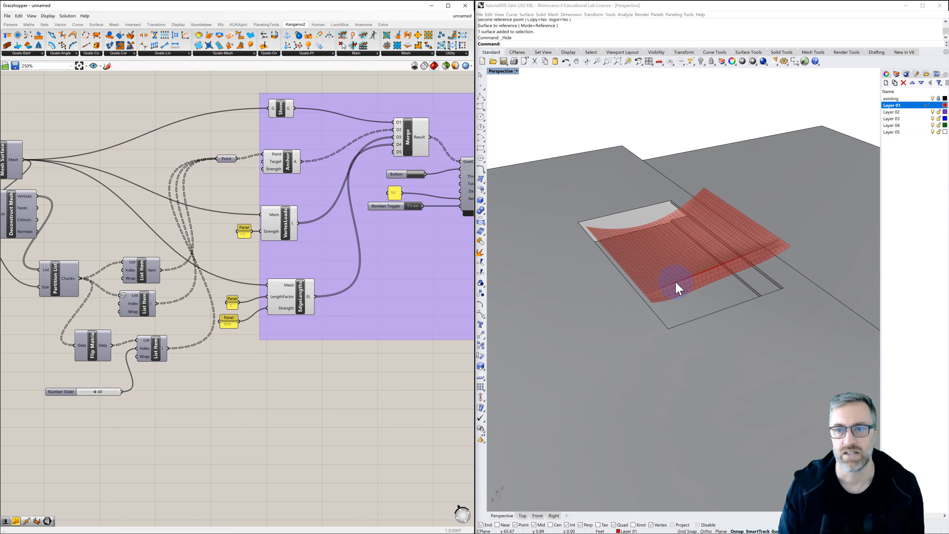
click(158, 351)
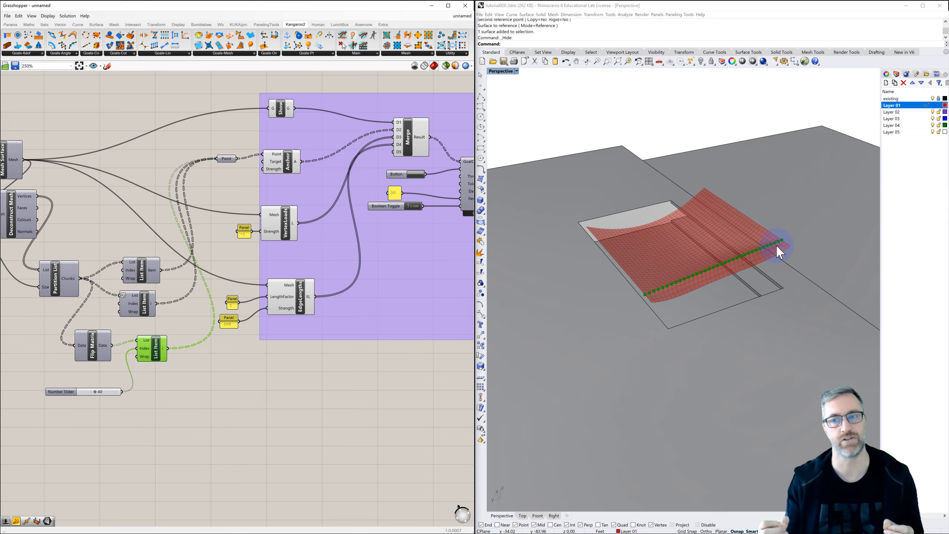
right_drag(668, 299, 693, 299)
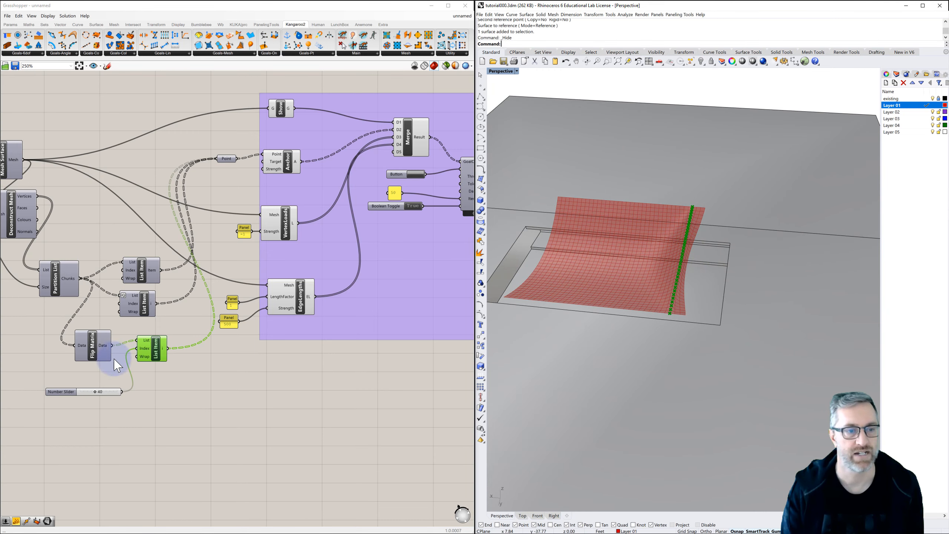
Set the new List Item's Wrap input to False and its Index slider to 12.
scroll(52, 395, up, 5)
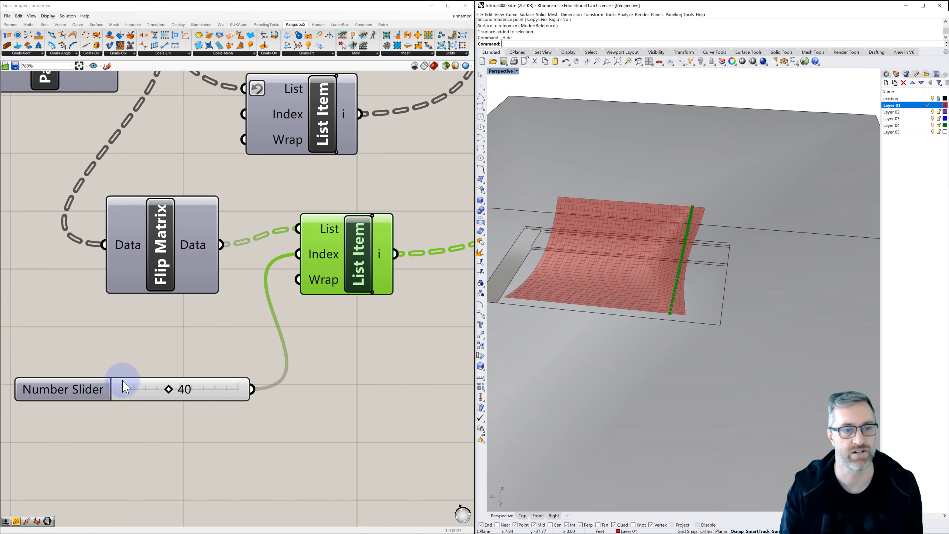
drag(172, 389, 151, 391)
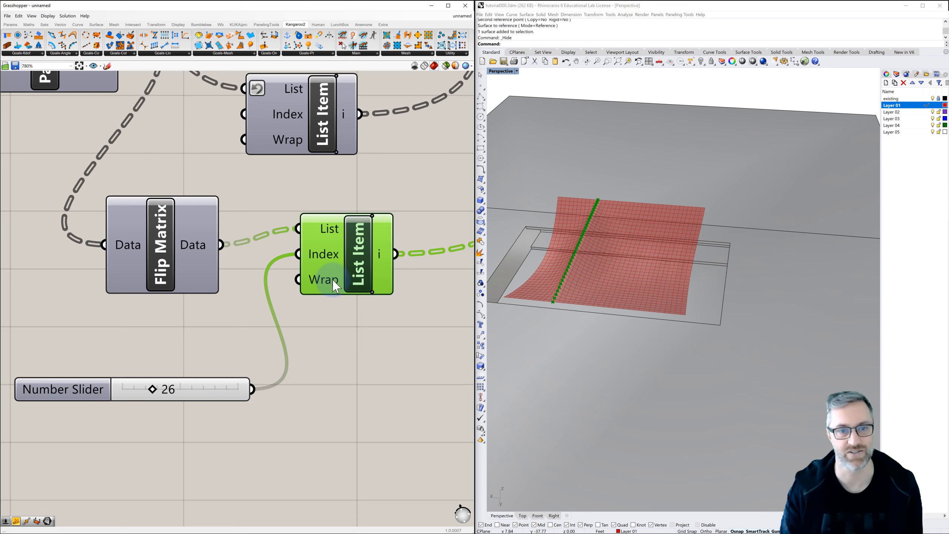
right_click(324, 287)
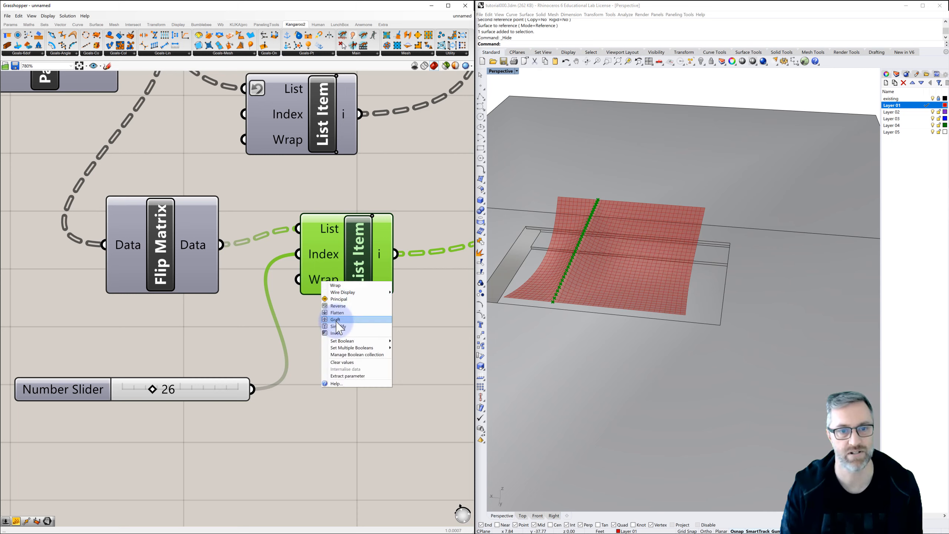
click(339, 342)
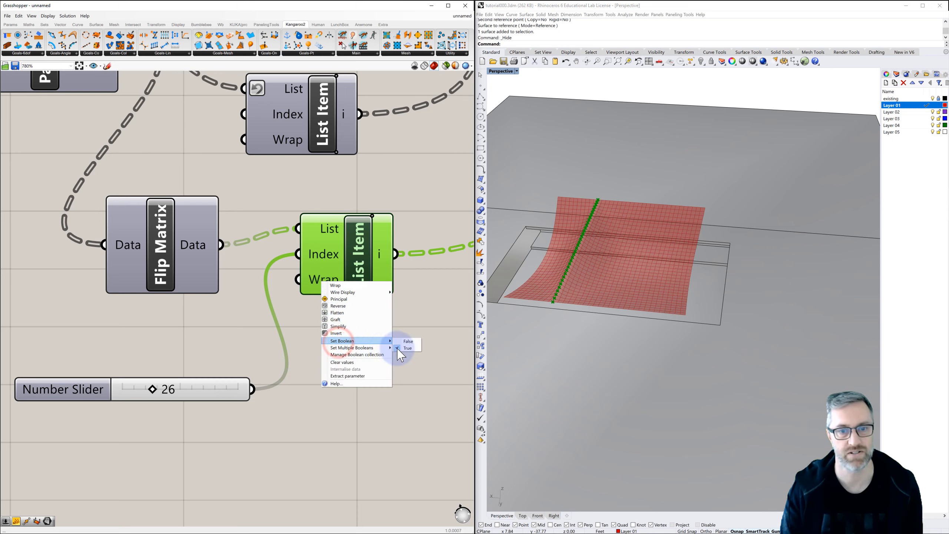
click(409, 341)
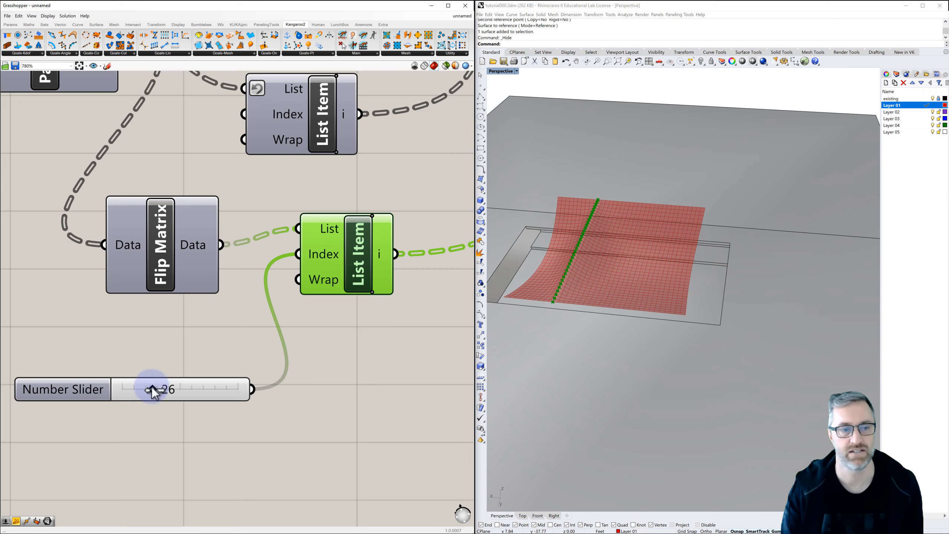
mouse_move(152, 384)
mouse_down()
mouse_move(176, 398)
mouse_move(145, 400)
mouse_up()
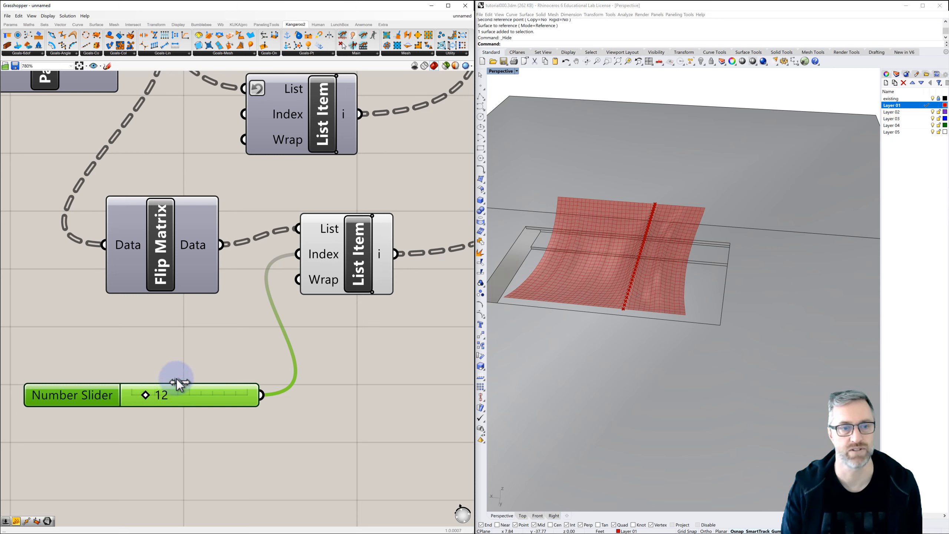
click(212, 344)
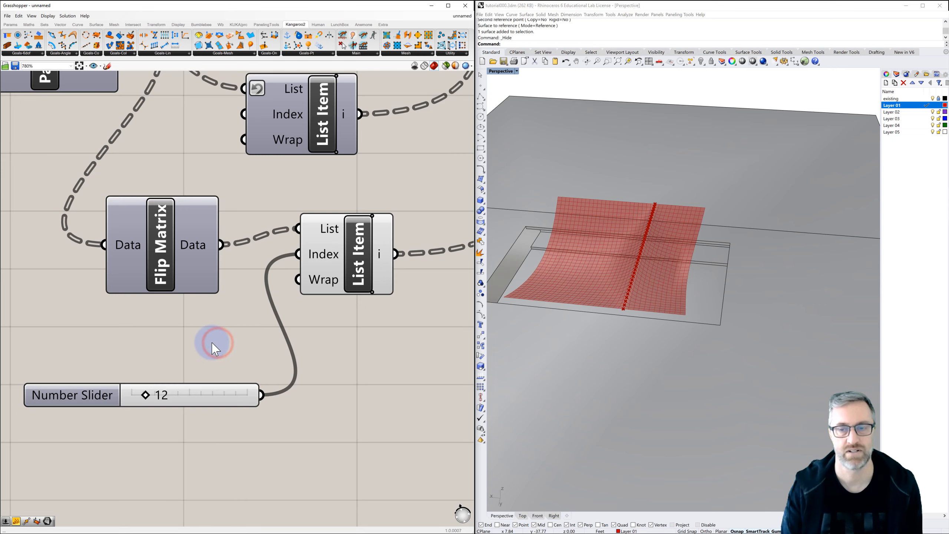
Duplicate the Index slider, wire the copy as a second input to the List Item's Index, and set it to 24.
click(88, 397)
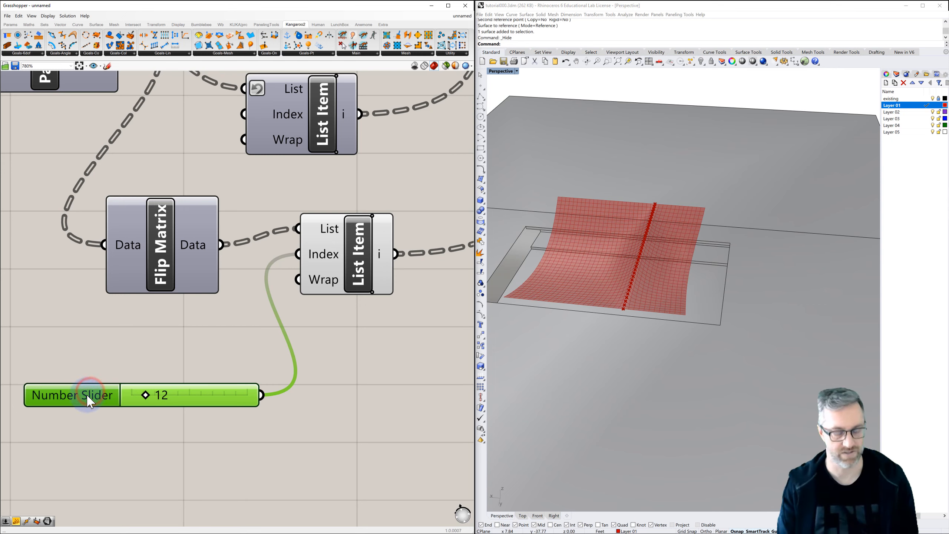
key(ctrl+v)
drag(89, 405, 81, 428)
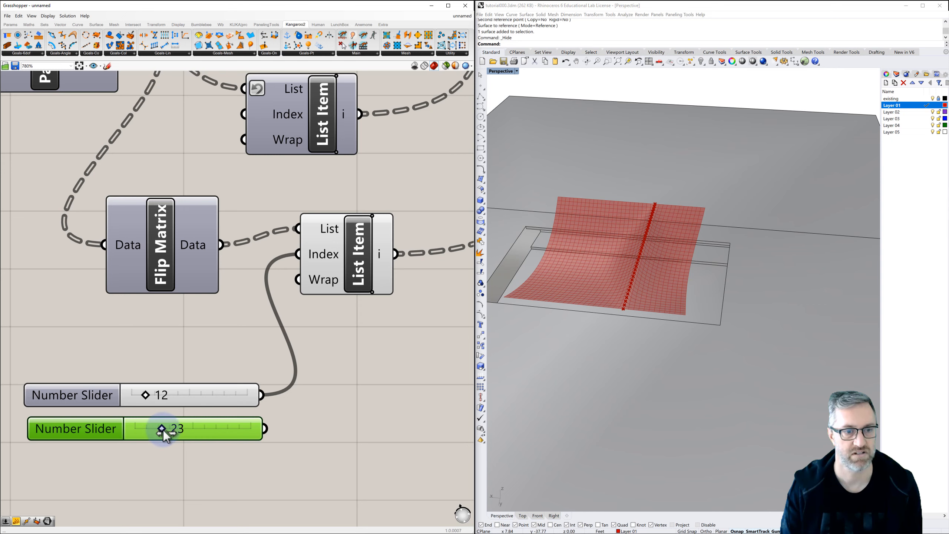
drag(159, 431, 155, 431)
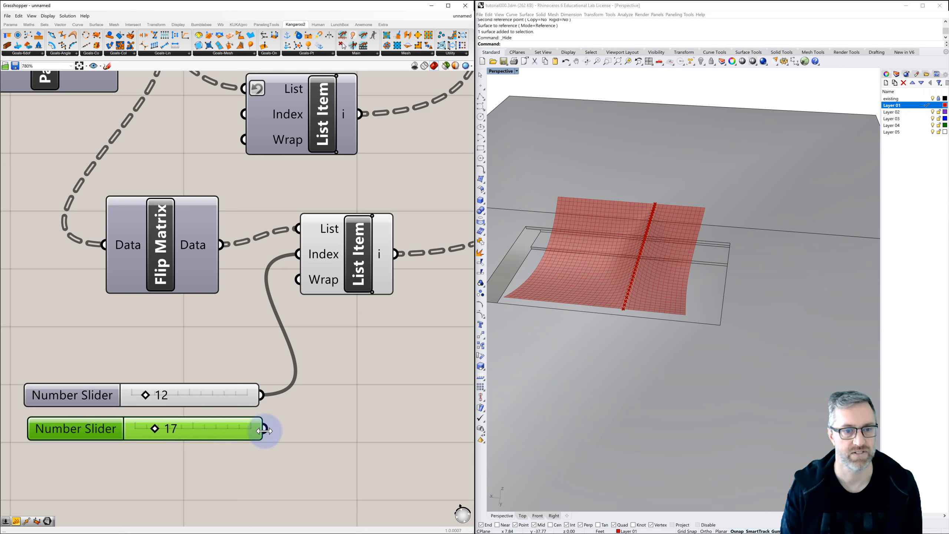
drag(267, 430, 301, 254)
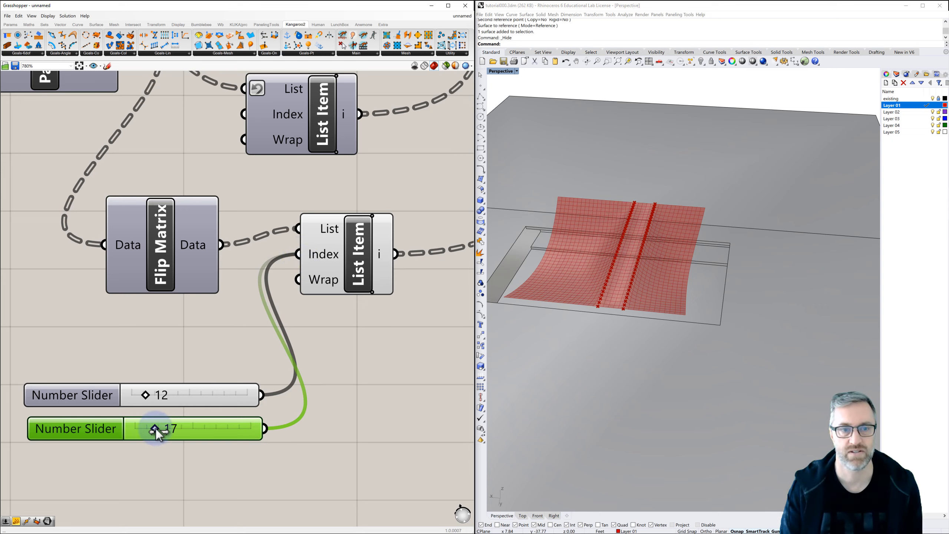
drag(159, 431, 166, 432)
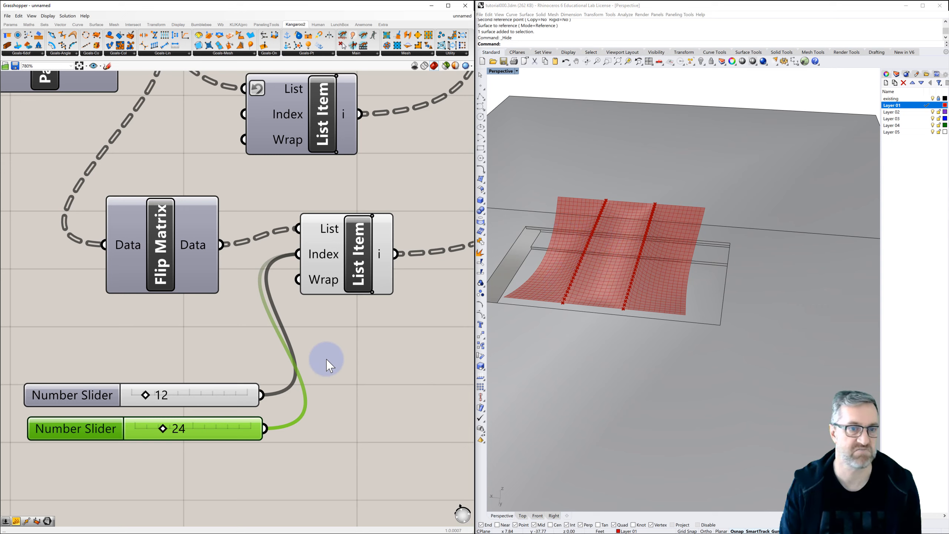
Highlight the List Item's two anchor rows and inspect the canopy's drape from a low side view.
click(355, 277)
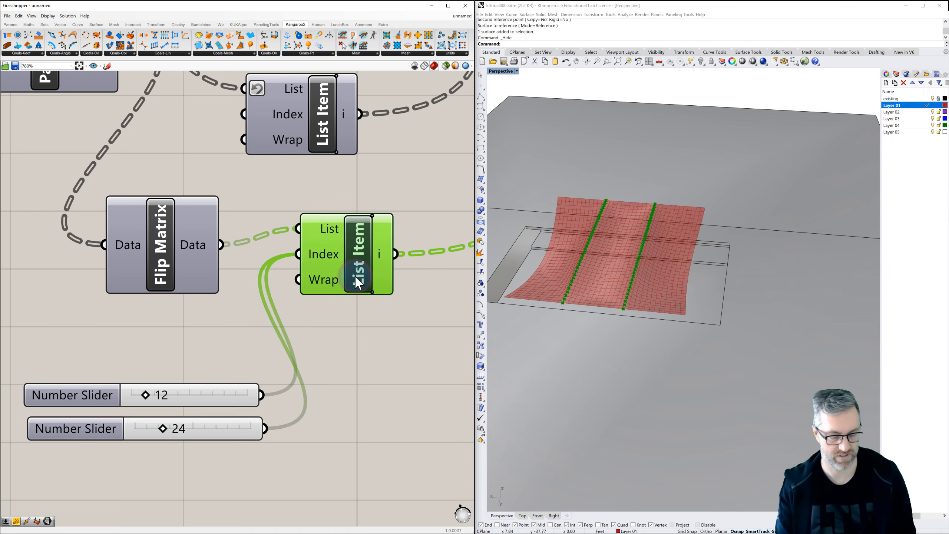
click(381, 337)
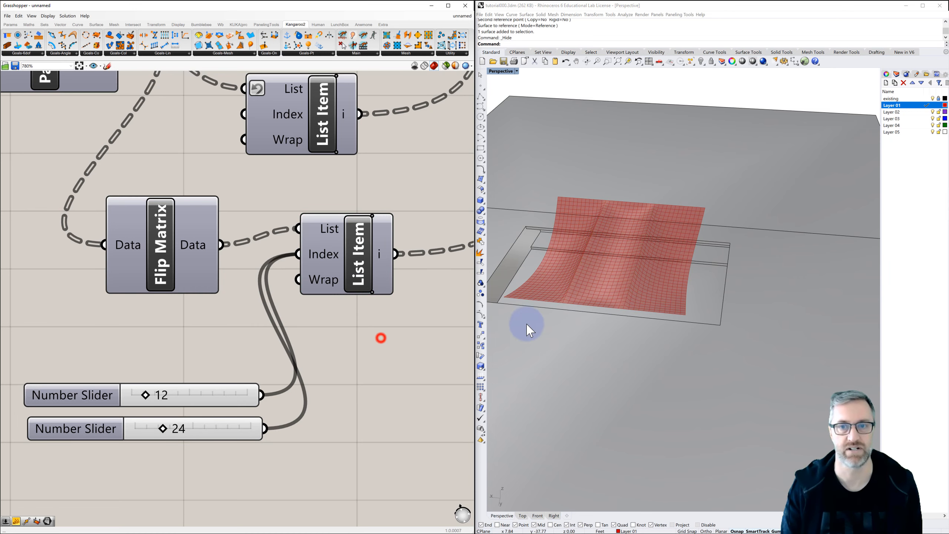
click(551, 318)
right_drag(563, 322, 639, 297)
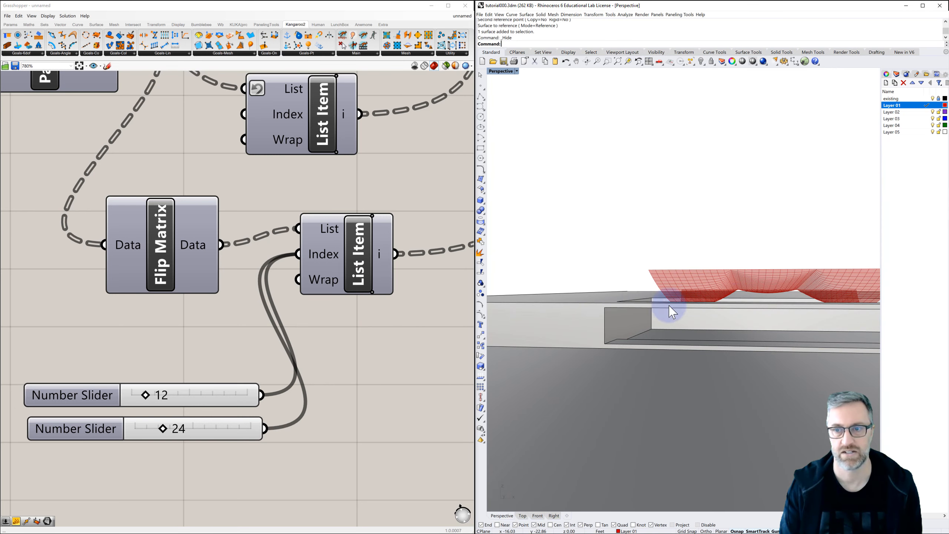
Examine the draped canopy mesh from above and obliquely, along with the components that select its anchor rows.
scroll(751, 295, up, 4)
right_drag(753, 301, 685, 262)
scroll(678, 265, down, 4)
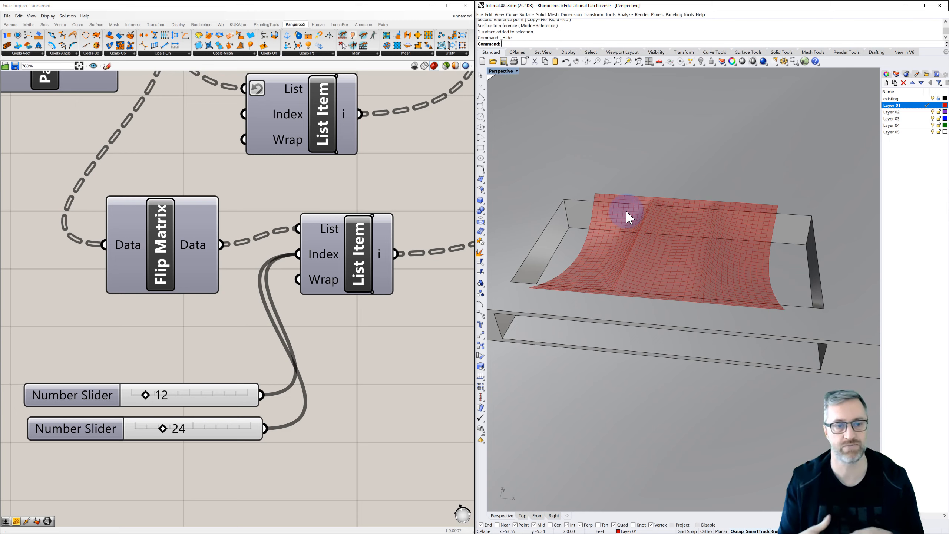
scroll(198, 370, down, 2)
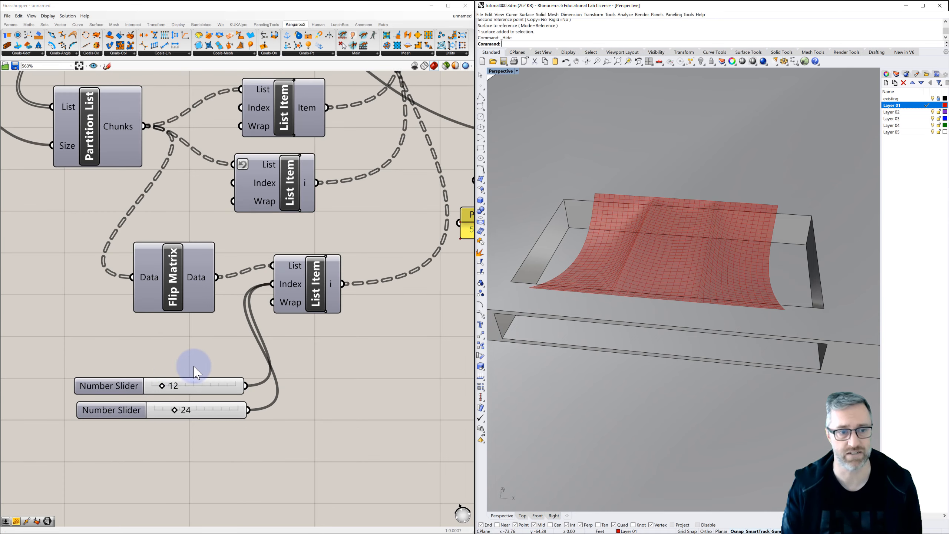
scroll(207, 362, down, 2)
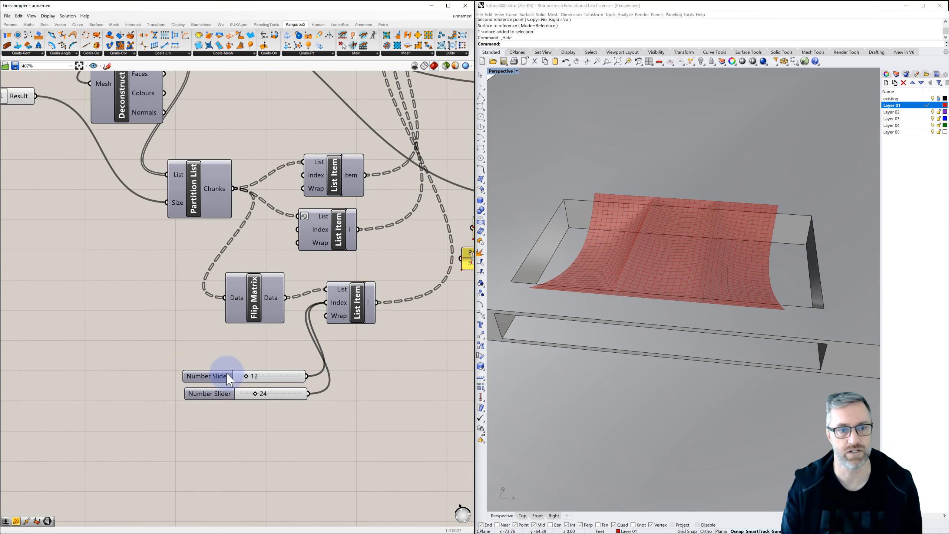
scroll(230, 365, down, 1)
right_drag(231, 364, 258, 381)
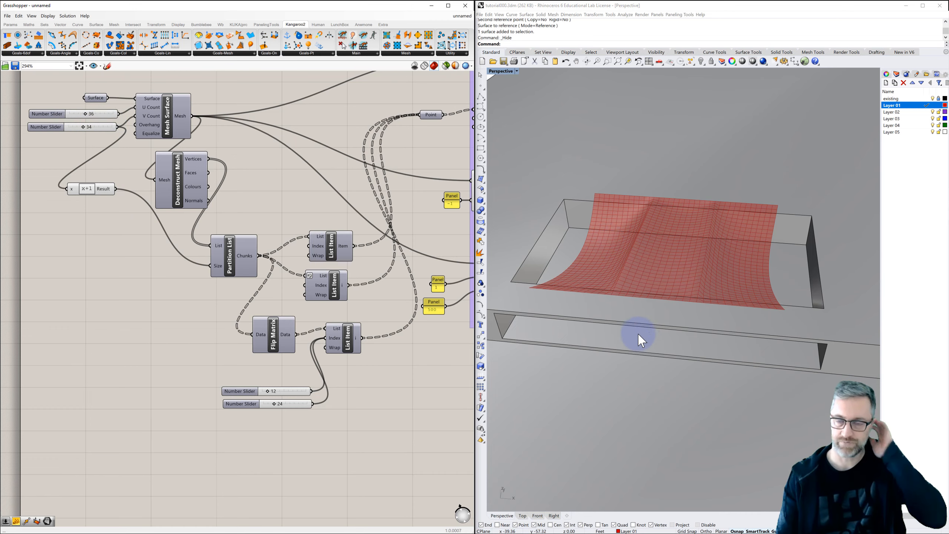
mouse_move(651, 346)
right_down()
mouse_move(649, 329)
mouse_move(632, 318)
mouse_move(589, 335)
mouse_move(647, 336)
right_up()
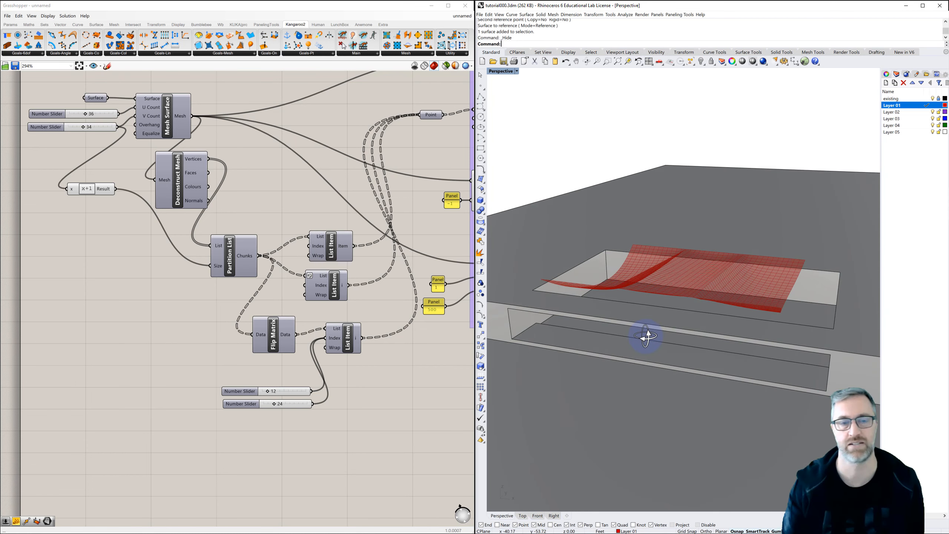
Review the whole canopy definition, from the mesh and anchor-point components through the grouped Kangaroo goals and solver.
scroll(467, 361, down, 2)
right_drag(434, 366, 259, 394)
scroll(258, 394, down, 1)
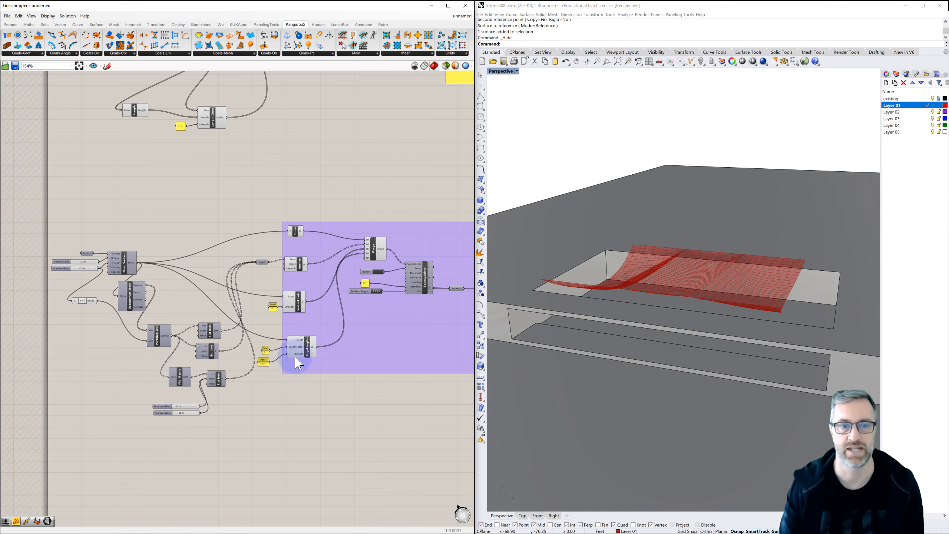
mouse_move(295, 345)
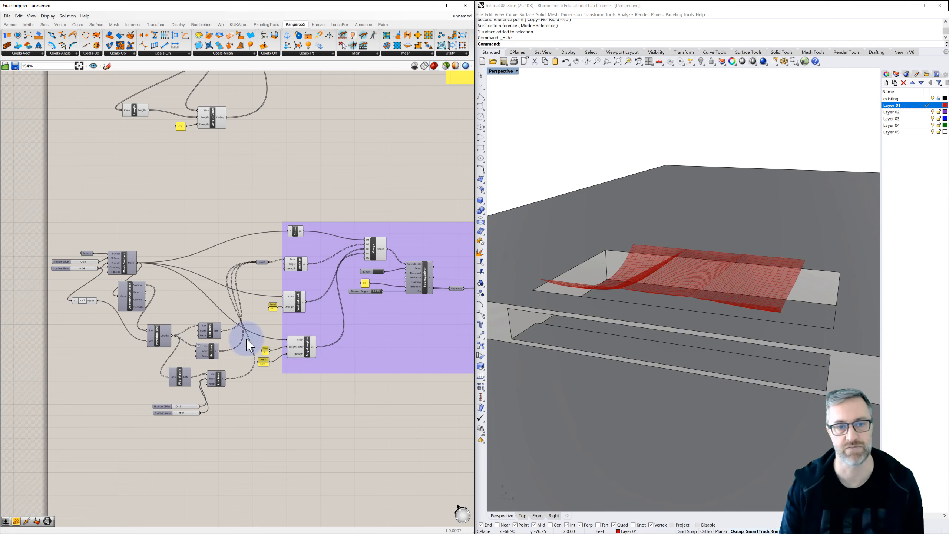
scroll(248, 290, down, 2)
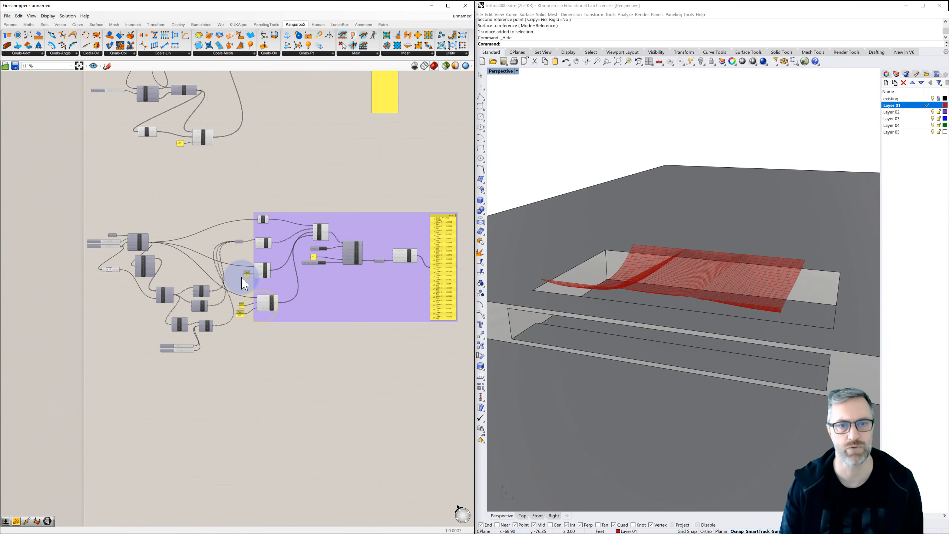
right_drag(255, 269, 241, 288)
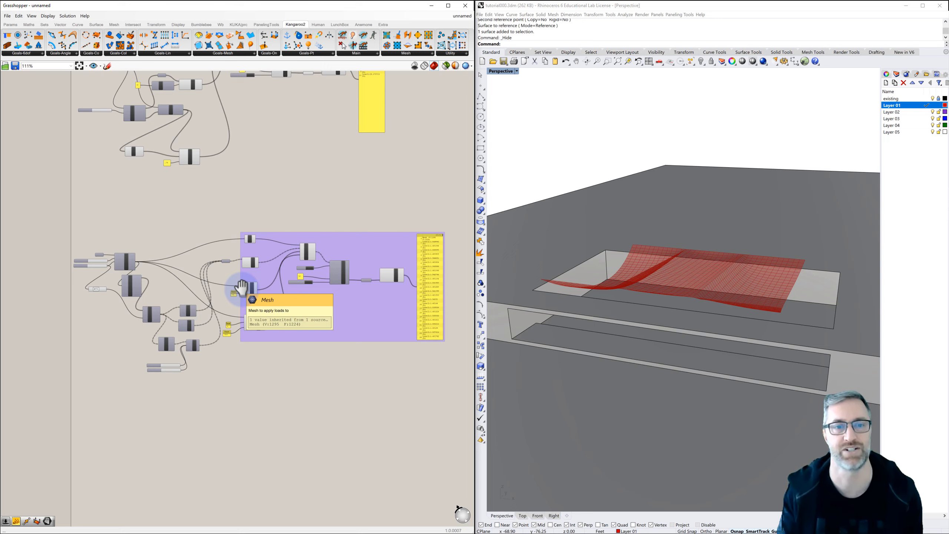
right_drag(286, 373, 285, 361)
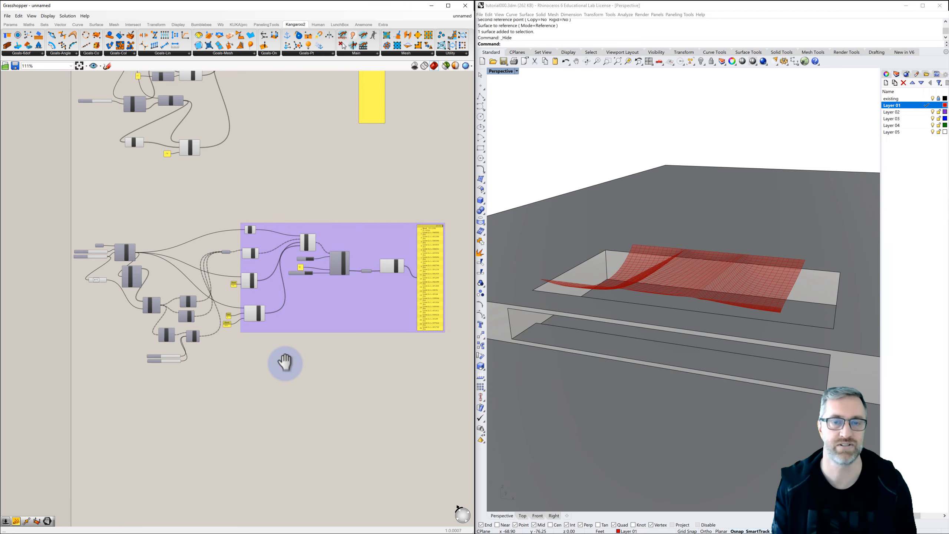